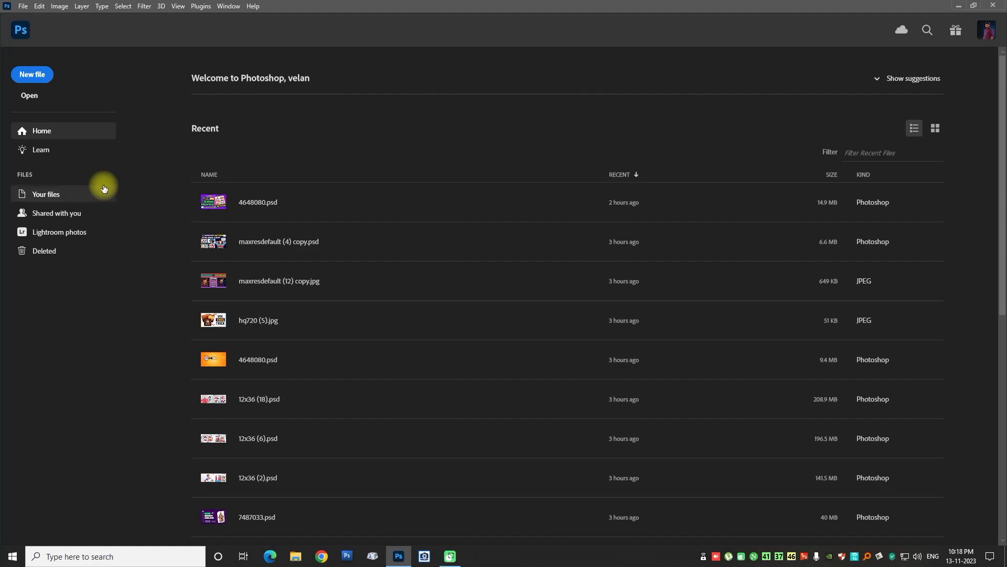
# Close the Ps Home screen to show Photoshop's empty editing workspace.
pyautogui.click(22, 34)
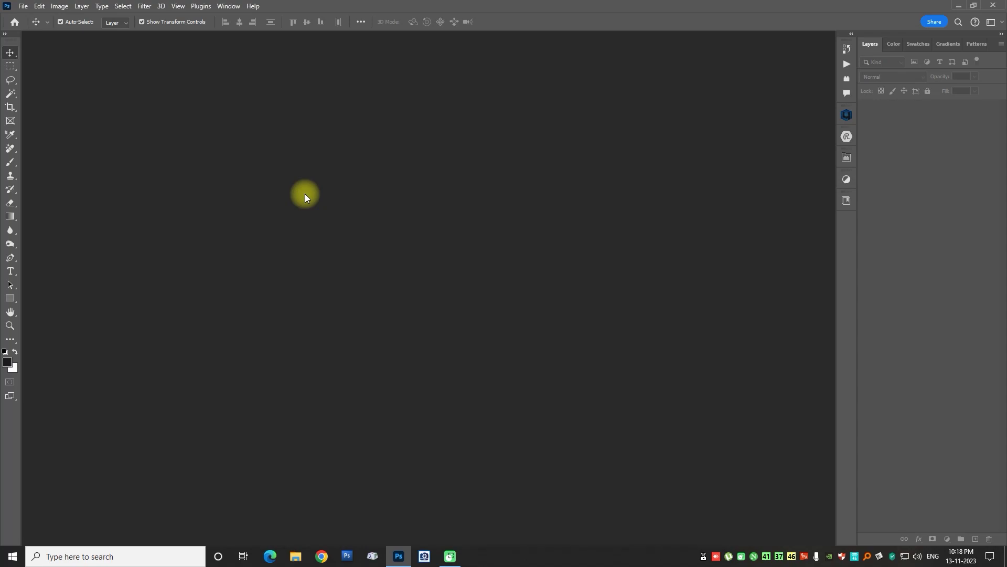
# Open spread 12x36 (1) from Z-FINISH in ACDSee Quick View.
pyautogui.hotkey('alt', 'Tab')
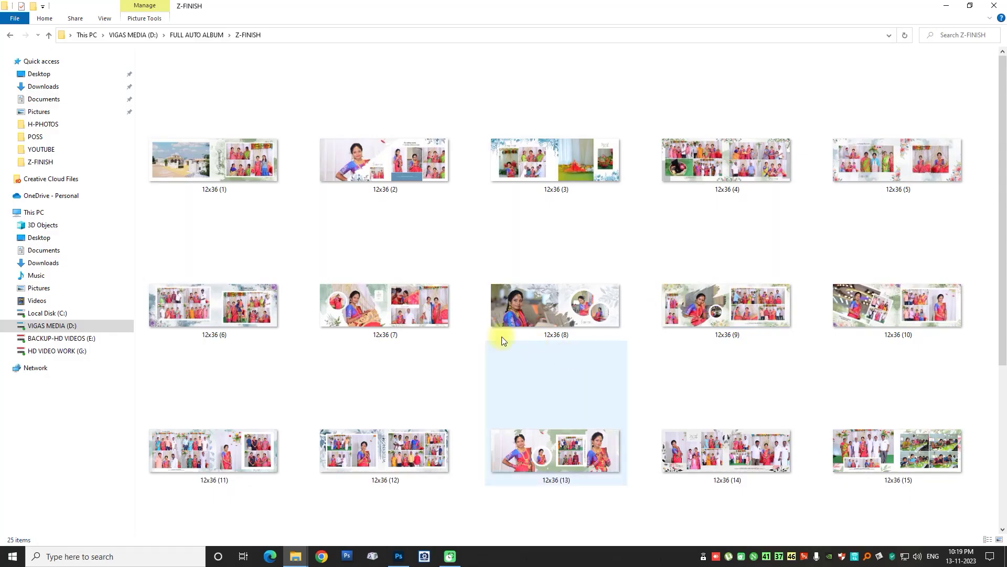
pyautogui.scroll(-2, 382, 303)
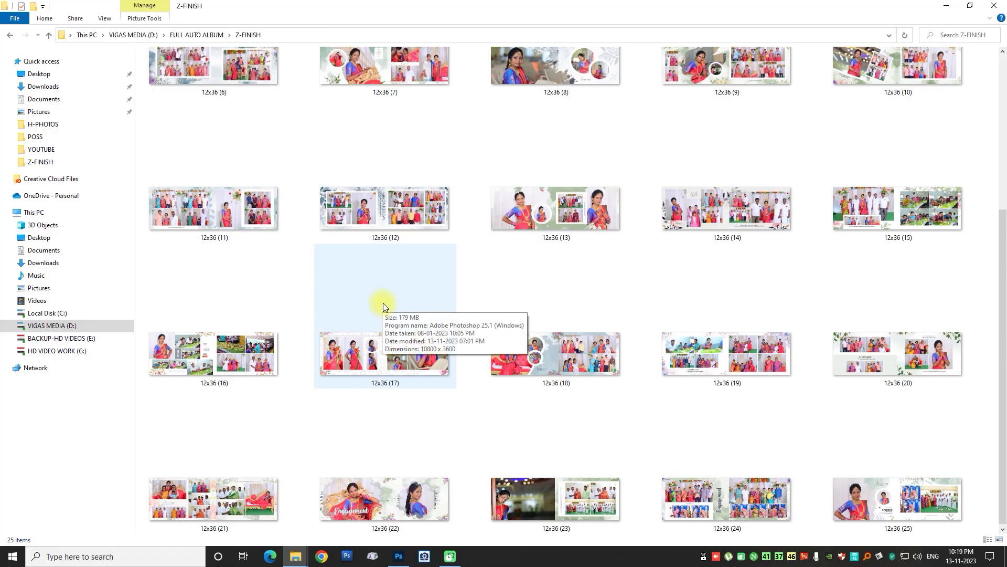
pyautogui.scroll(3, 383, 303)
pyautogui.click(256, 185)
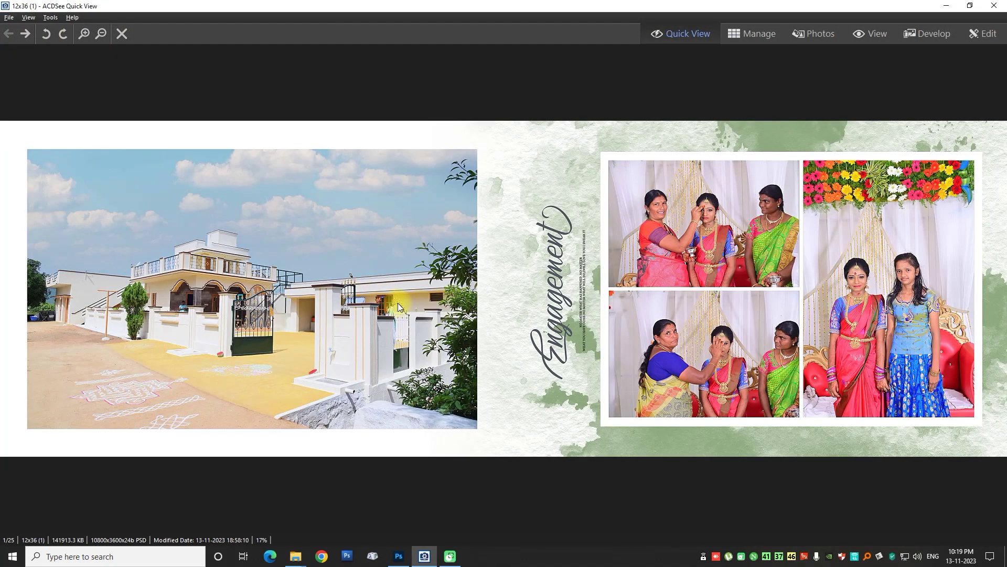
# Page through the album spreads up to 12x36 (17) of 25.
pyautogui.scroll(-1, 399, 307)
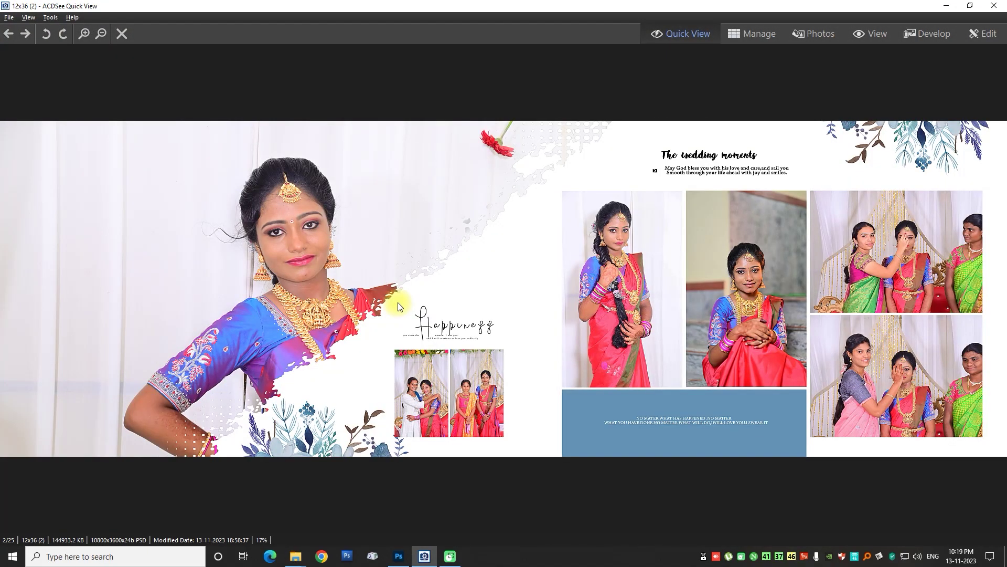
pyautogui.scroll(-1, 398, 306)
pyautogui.scroll(-1, 399, 306)
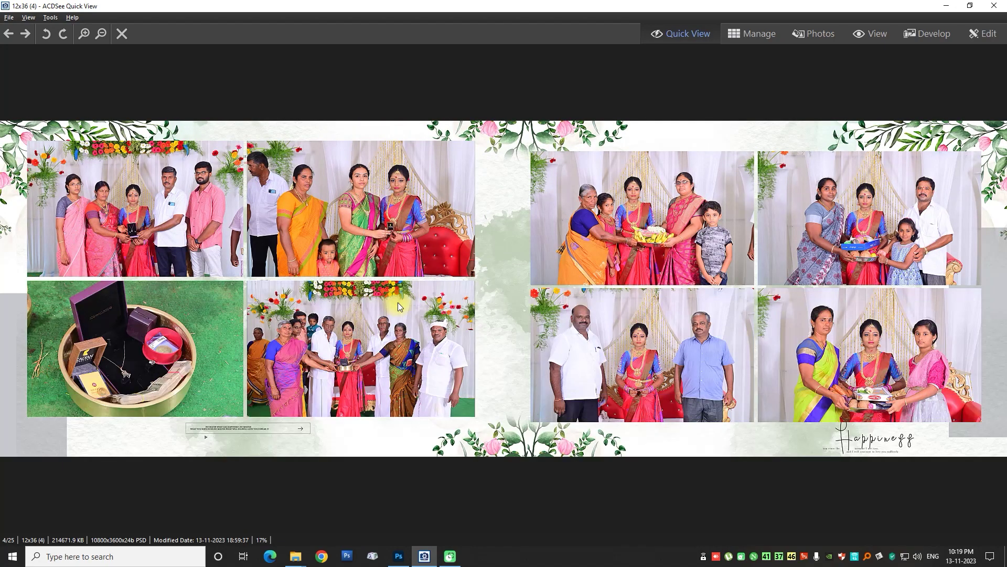
pyautogui.scroll(-1, 399, 307)
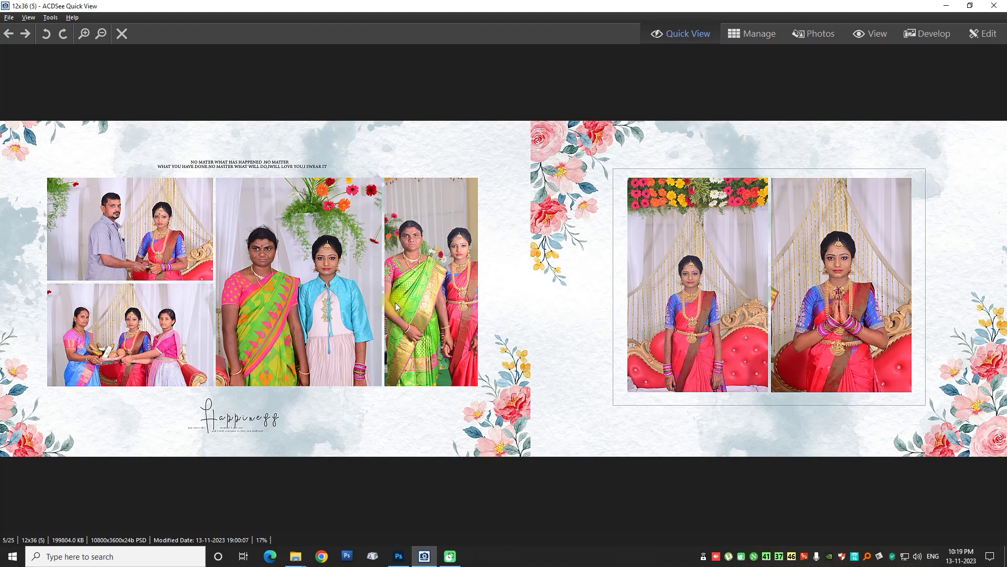
pyautogui.scroll(-1, 395, 305)
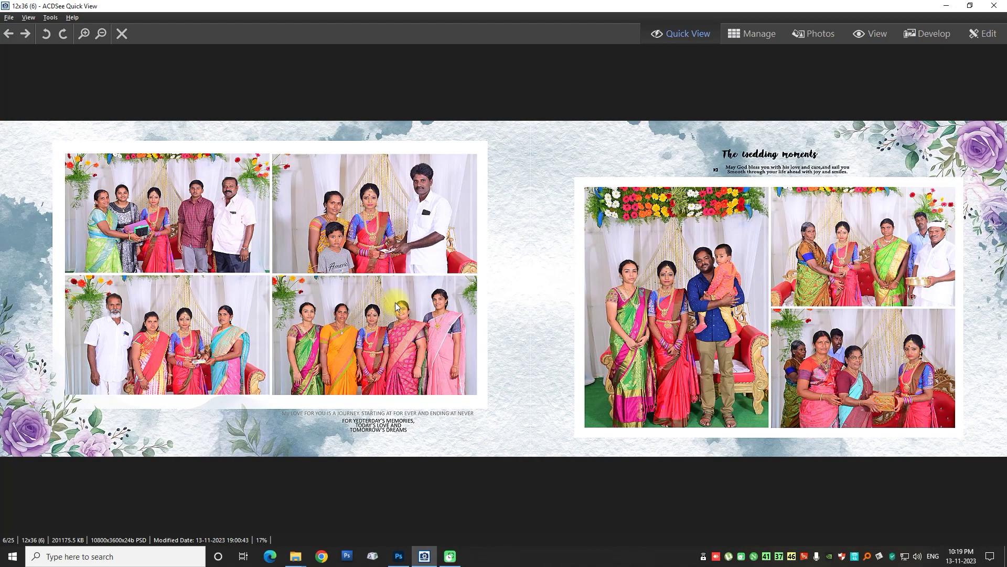
pyautogui.scroll(-1, 396, 306)
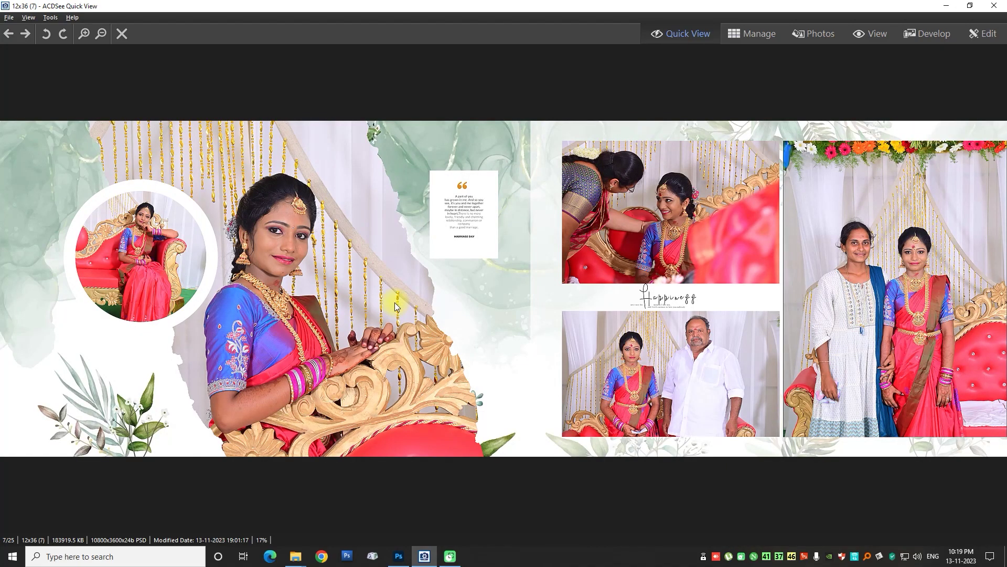
pyautogui.scroll(-1, 395, 306)
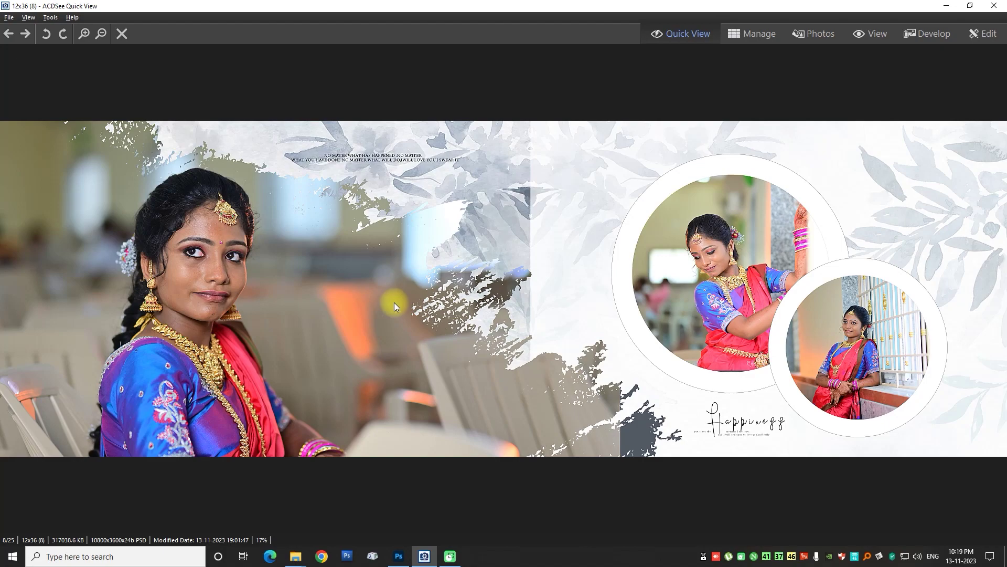
pyautogui.scroll(-1, 394, 306)
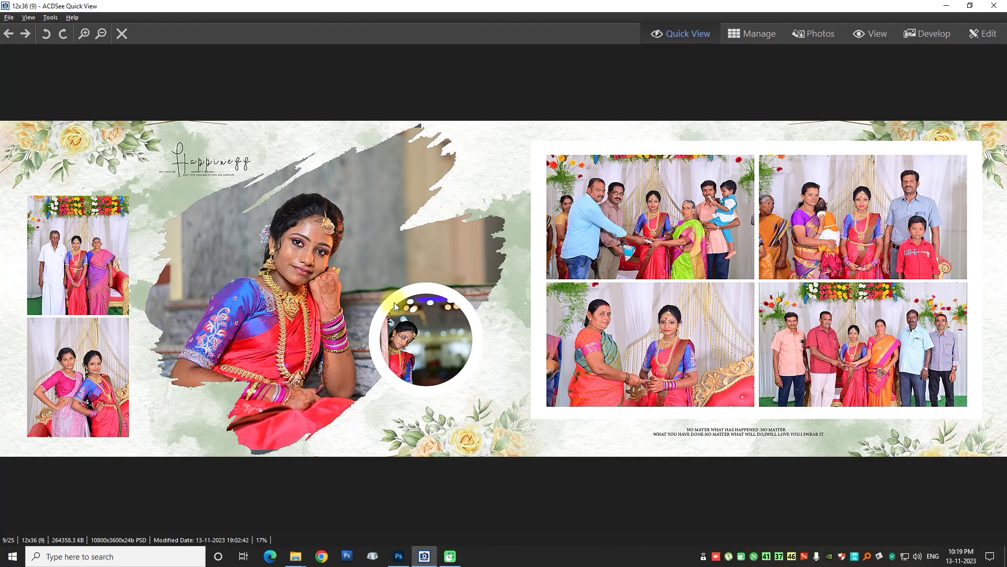
pyautogui.scroll(-1, 395, 303)
pyautogui.scroll(-1, 394, 306)
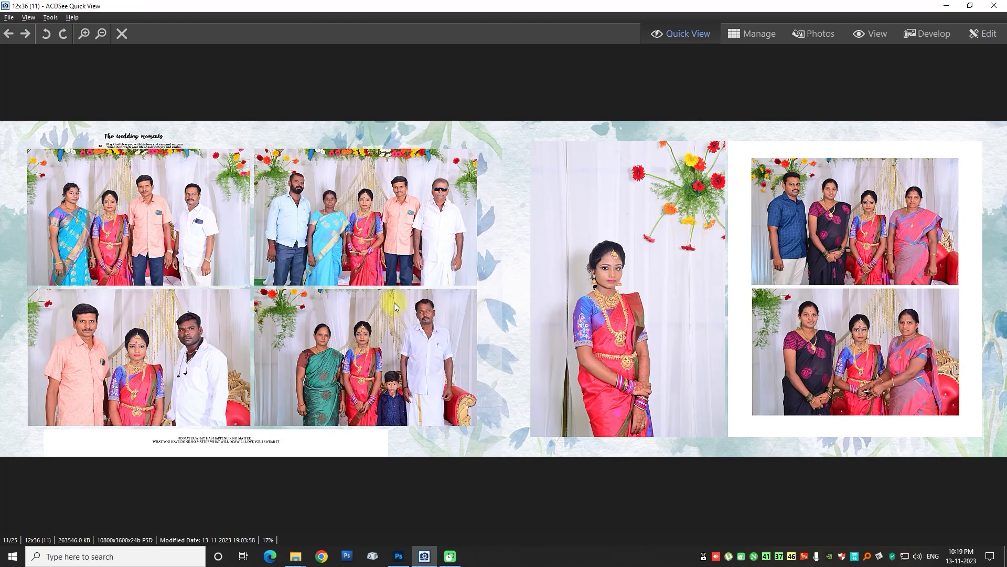
pyautogui.scroll(-1, 394, 307)
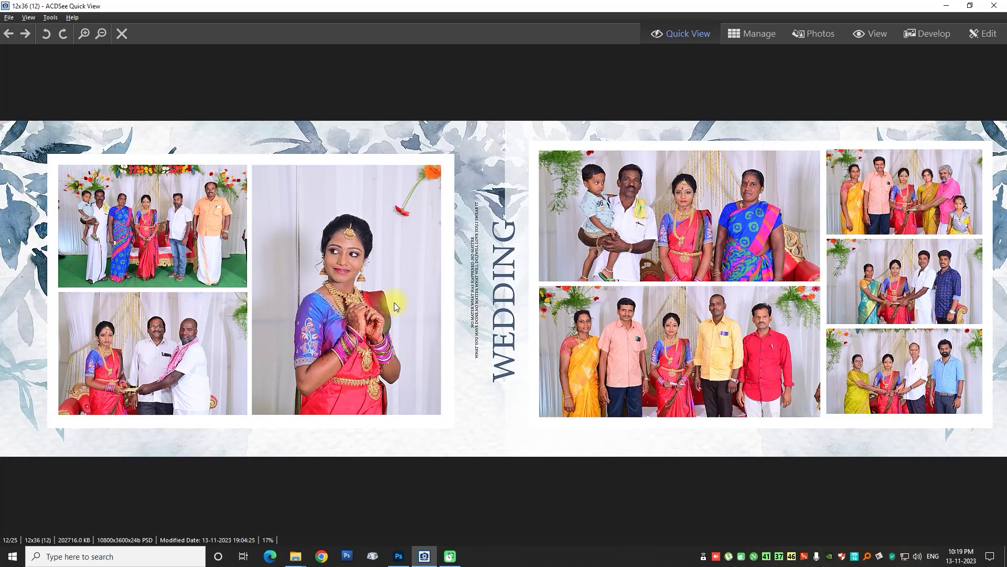
pyautogui.scroll(-1, 394, 306)
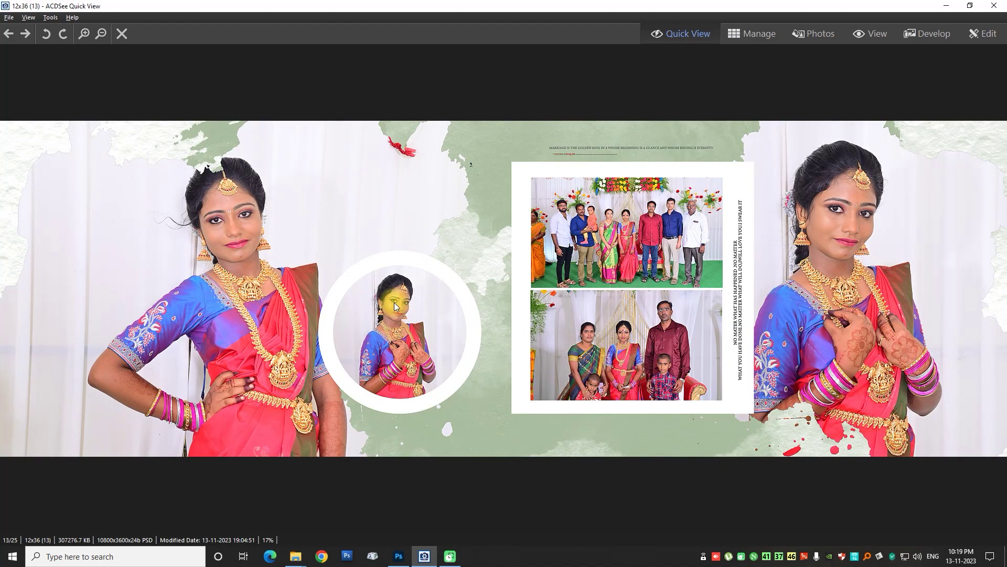
pyautogui.scroll(-1, 394, 302)
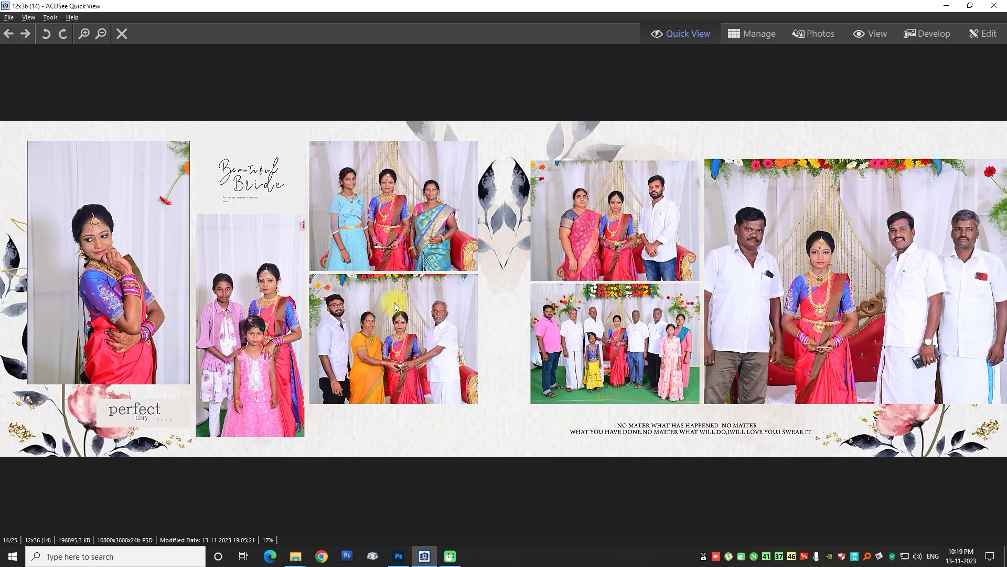
pyautogui.scroll(-1, 394, 303)
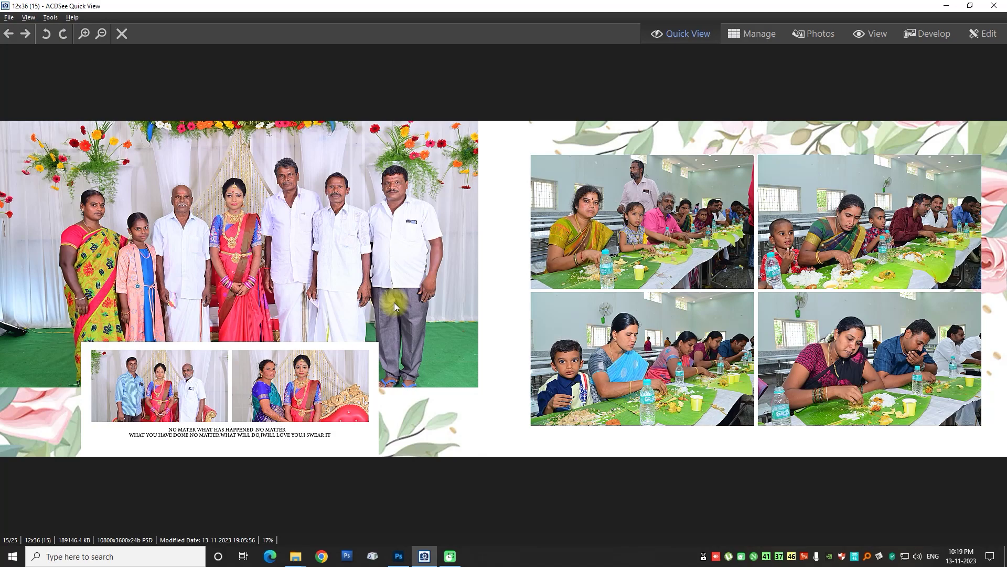
pyautogui.scroll(-1, 395, 302)
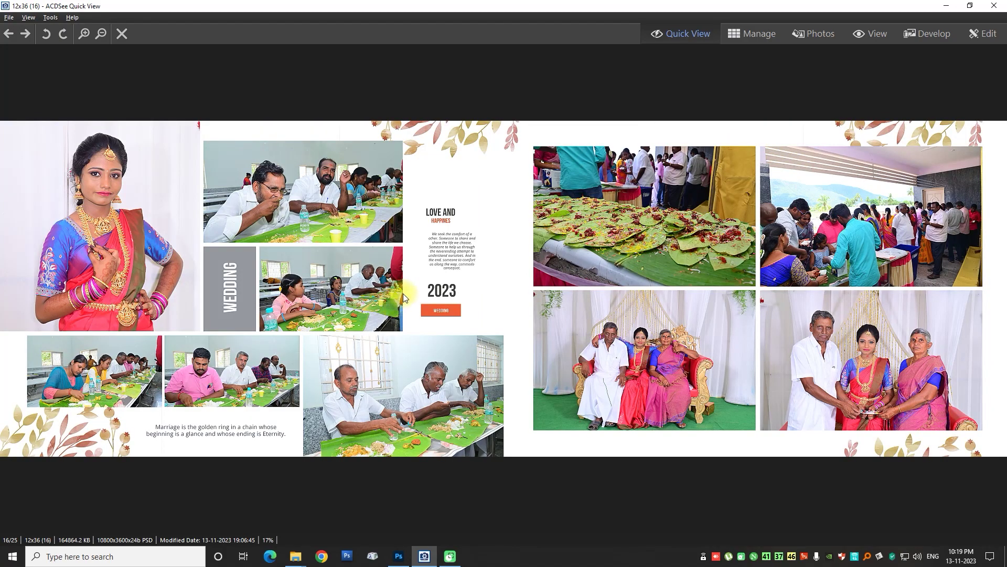
pyautogui.scroll(-1, 960, 52)
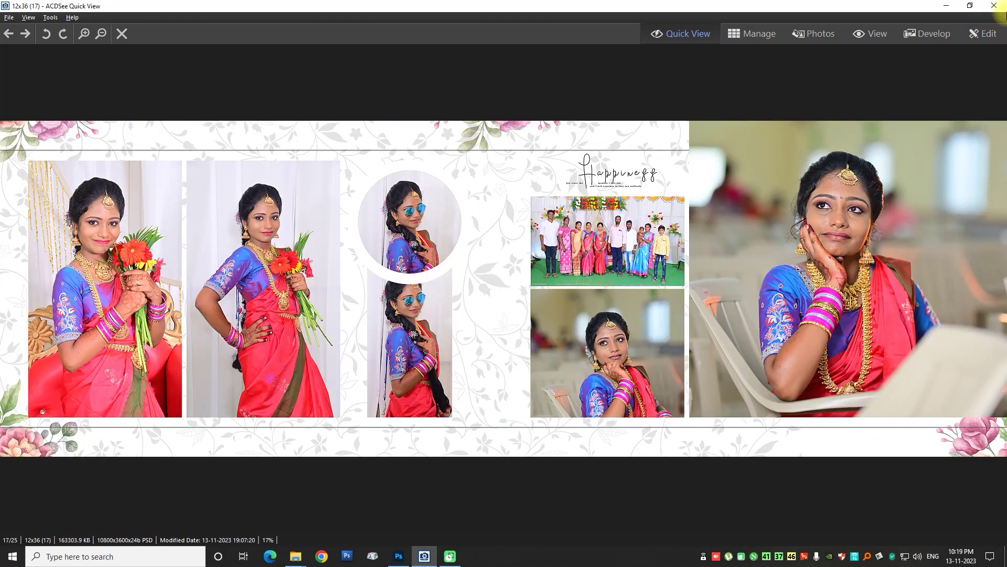
# Close ACDSee and go back from Z-FINISH to the FULL AUTO ALBUM folder.
pyautogui.click(994, 5)
pyautogui.scroll(-3, 220, 145)
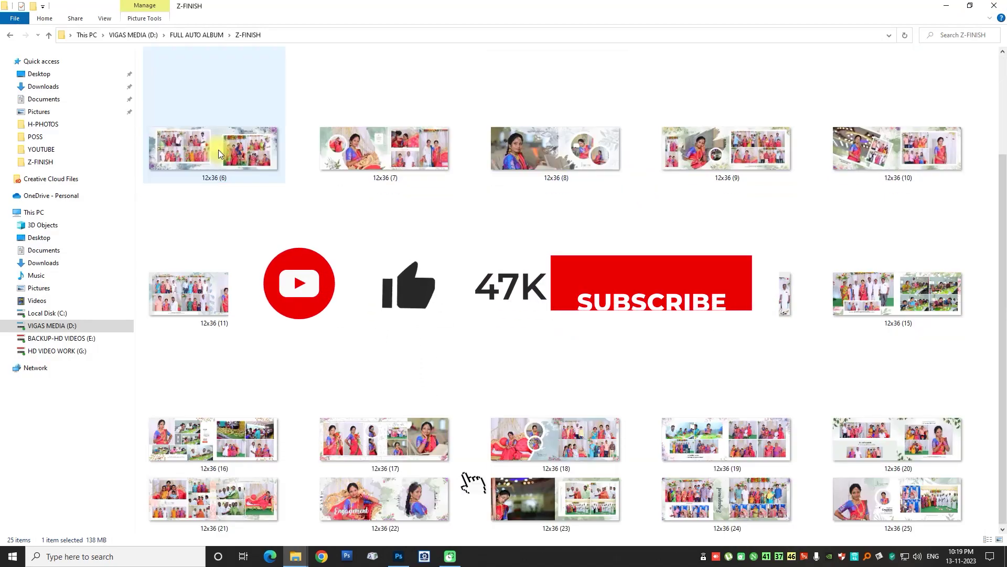
pyautogui.click(12, 38)
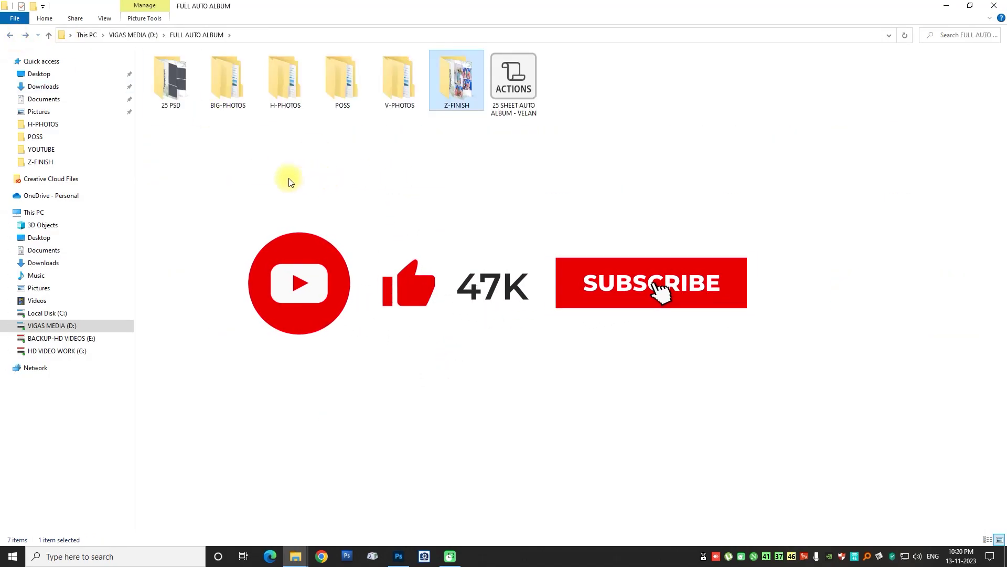
pyautogui.click(170, 109)
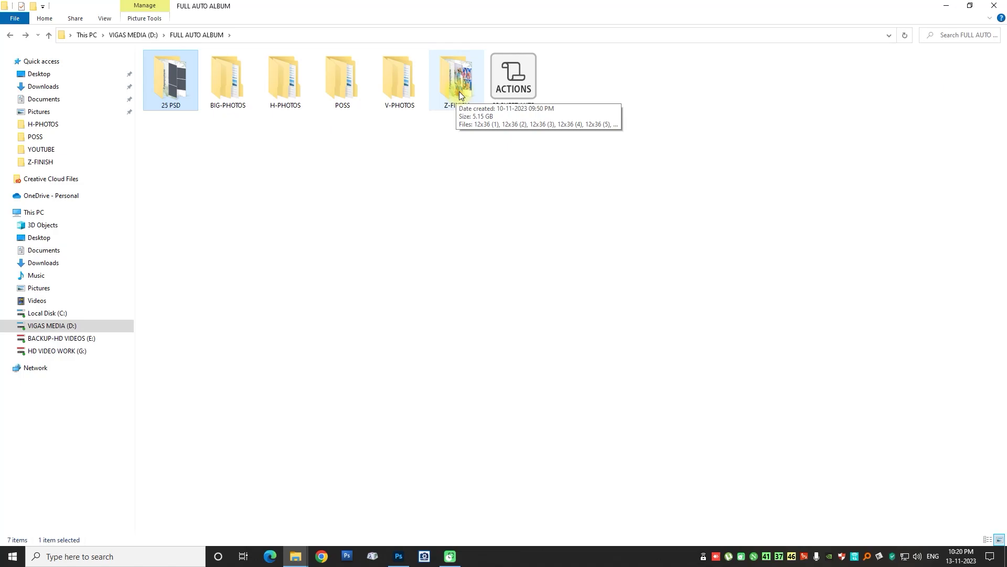
# Open Z-FINISH and permanently delete all 25 spreads inside it.
pyautogui.doubleClick(465, 98)
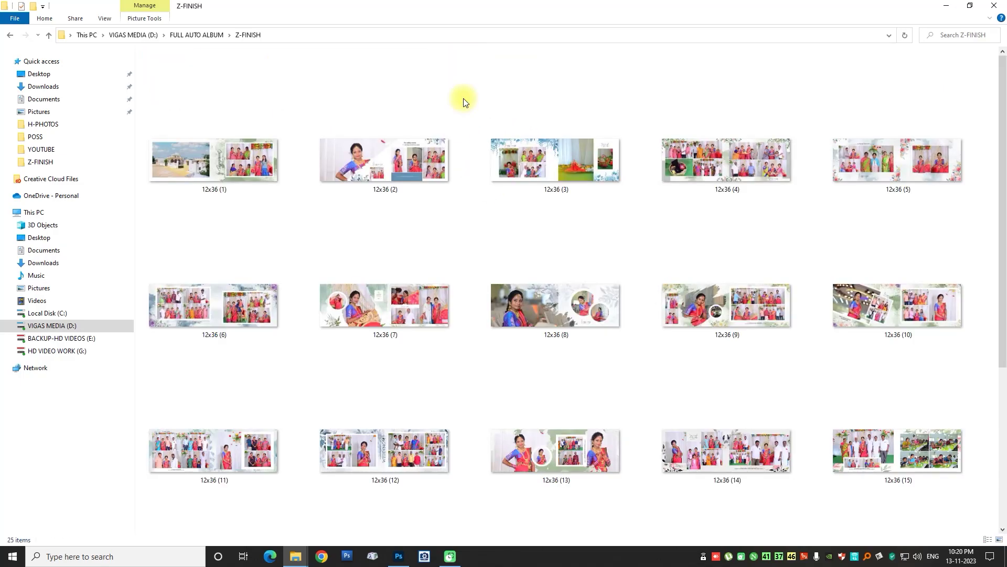
pyautogui.scroll(-4, 405, 143)
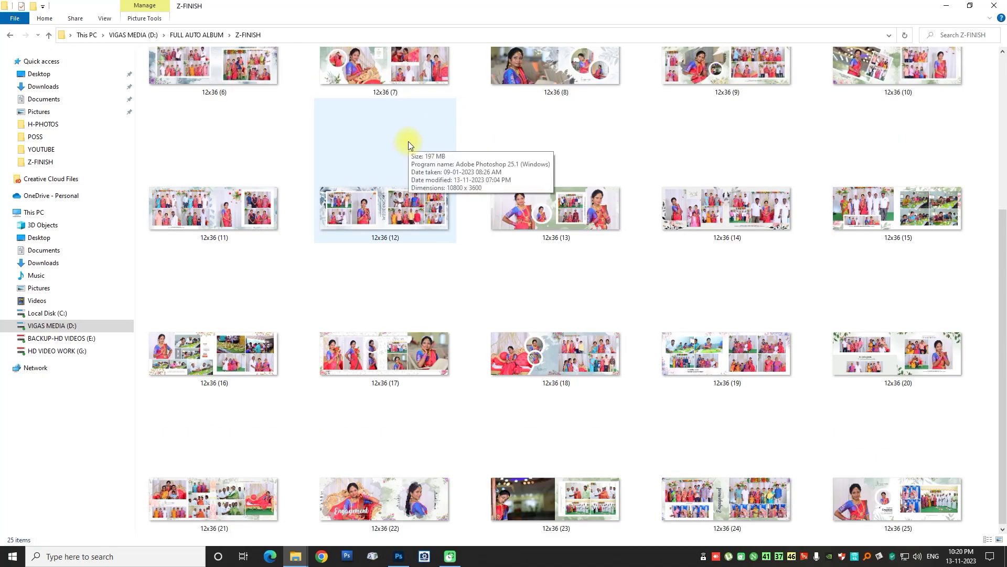
pyautogui.hotkey('ctrl', 'a')
pyautogui.hotkey('shift', 'Delete')
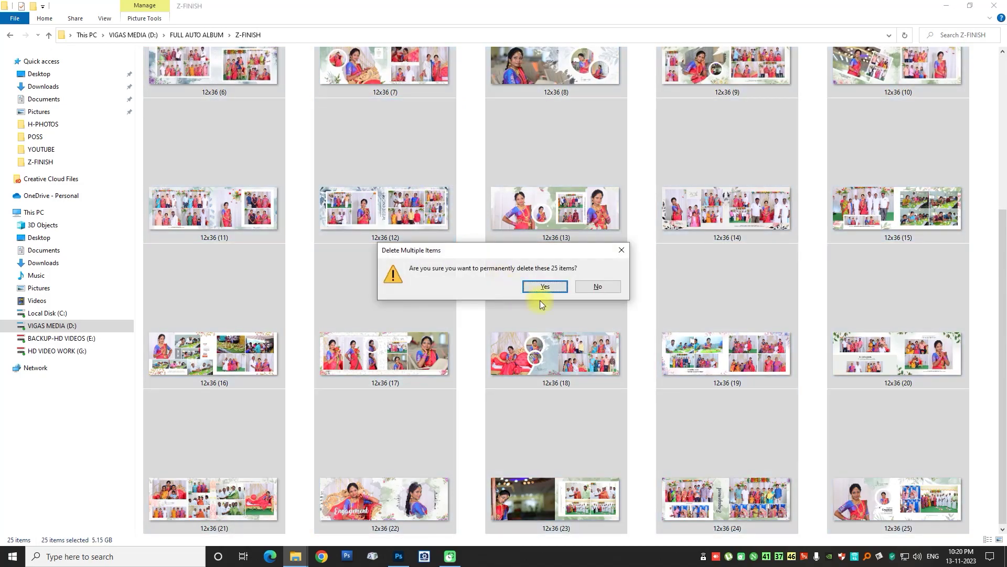
pyautogui.click(544, 286)
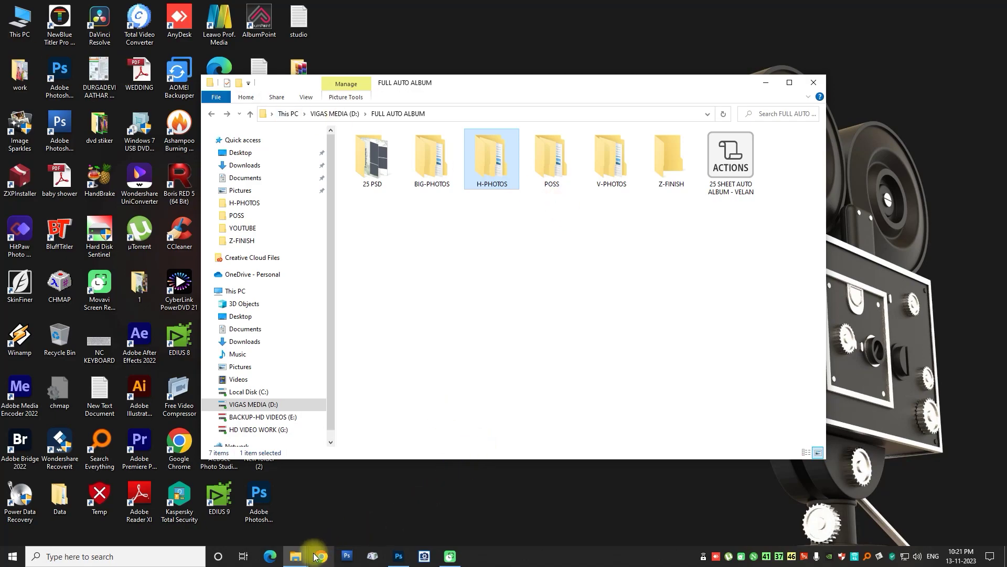
# In the camera's New folder, select portraits DSC_0388, DSC_0391, DSC_0456, DSC_0537, DSC_0539, DSC_0507 and DSC_0513.
pyautogui.moveTo(295, 556)
pyautogui.click(398, 504)
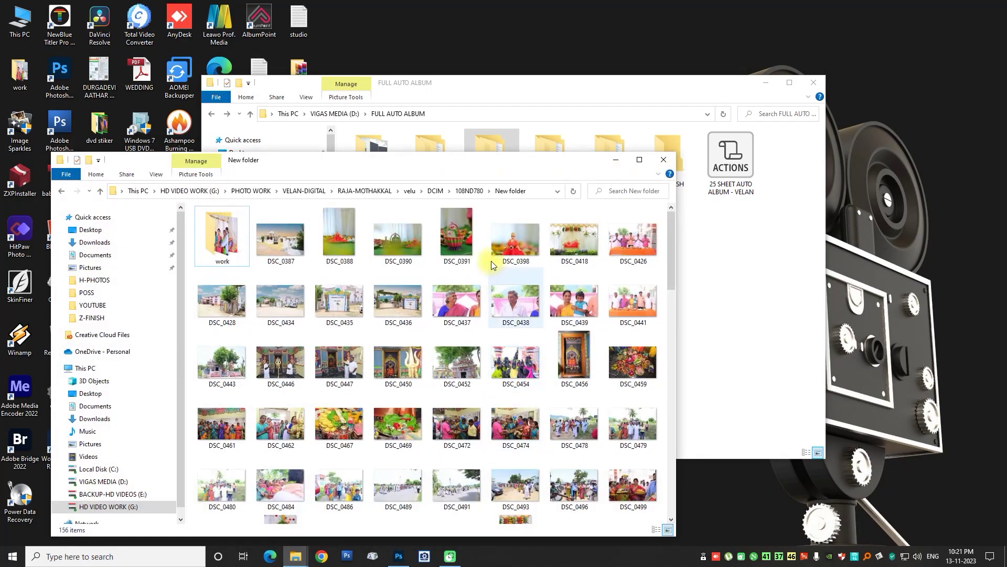
pyautogui.moveTo(476, 165); pyautogui.dragTo(571, 234)
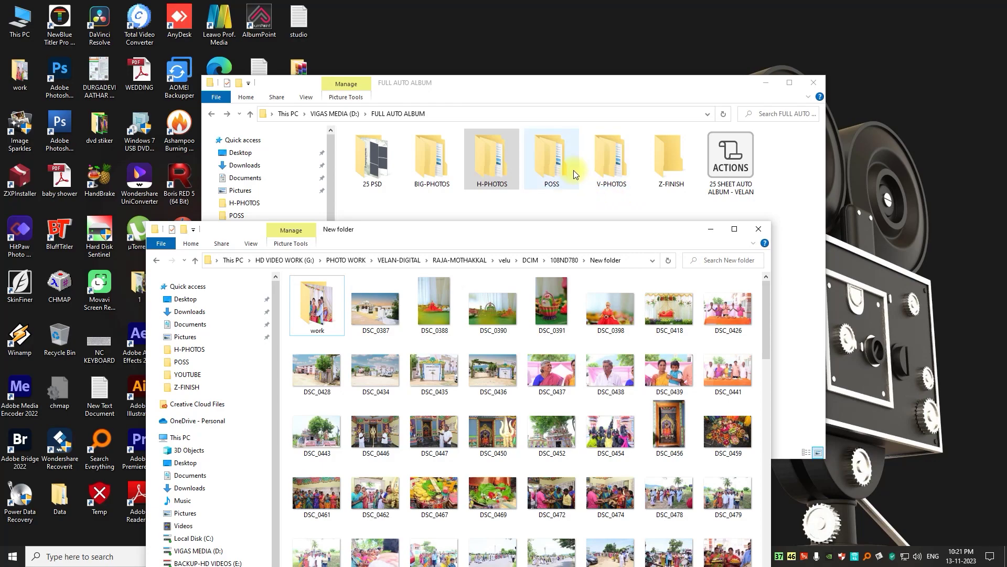
pyautogui.click(434, 304)
pyautogui.keyDown('ctrl'); pyautogui.click(551, 304); pyautogui.keyUp('ctrl')
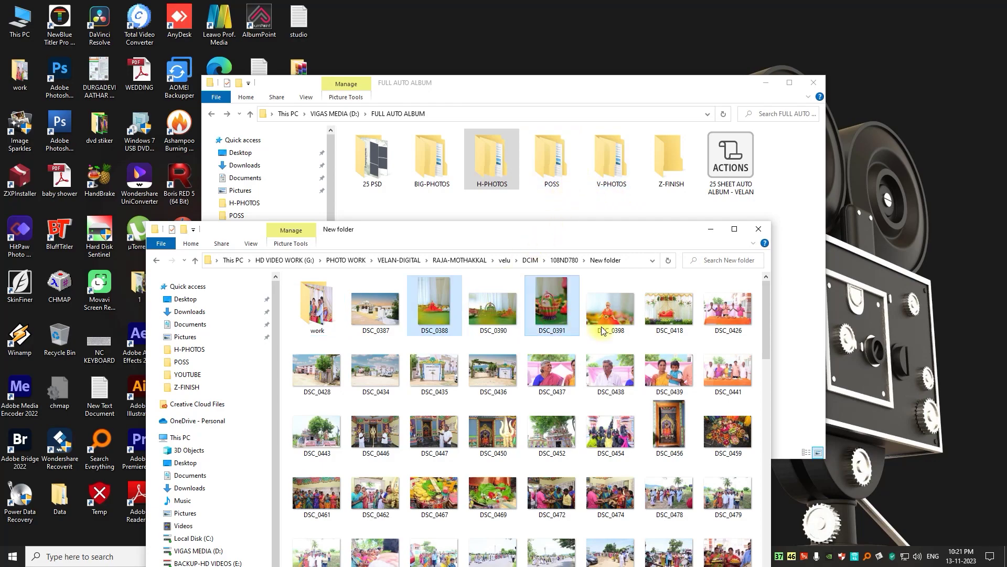
pyautogui.keyDown('ctrl'); pyautogui.click(666, 416); pyautogui.keyUp('ctrl')
pyautogui.scroll(-3, 663, 416)
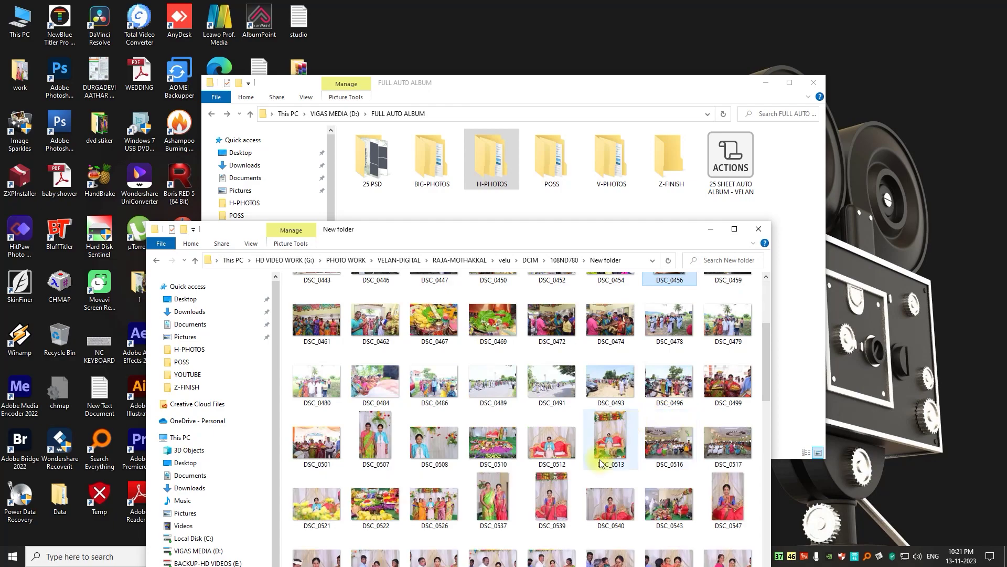
pyautogui.keyDown('ctrl'); pyautogui.click(550, 501); pyautogui.keyUp('ctrl')
pyautogui.keyDown('ctrl'); pyautogui.click(499, 507); pyautogui.keyUp('ctrl')
pyautogui.keyDown('ctrl'); pyautogui.click(379, 443); pyautogui.keyUp('ctrl')
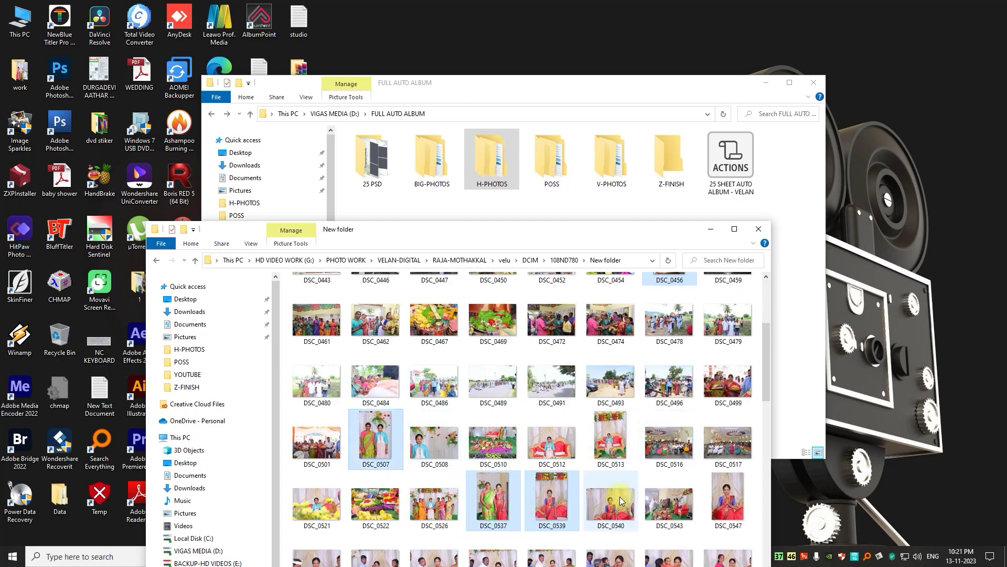
pyautogui.keyDown('ctrl'); pyautogui.click(610, 444); pyautogui.keyUp('ctrl')
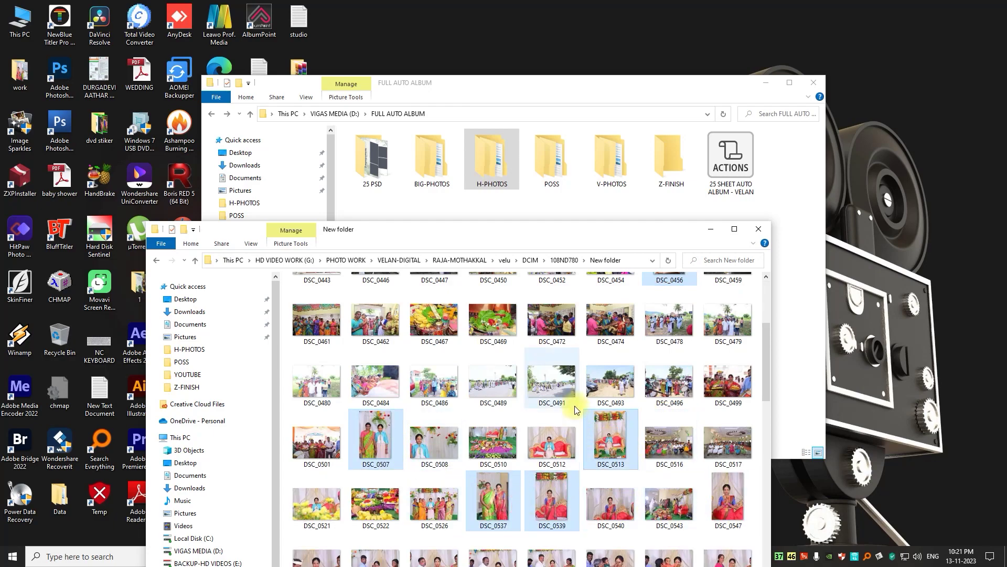
# Add portraits DSC_0625, DSC_0636, DSC_0666, DSC_0671, DSC_0696, DSC_0855, DSC_0852 and DSC_0869.
pyautogui.scroll(-6, 575, 405)
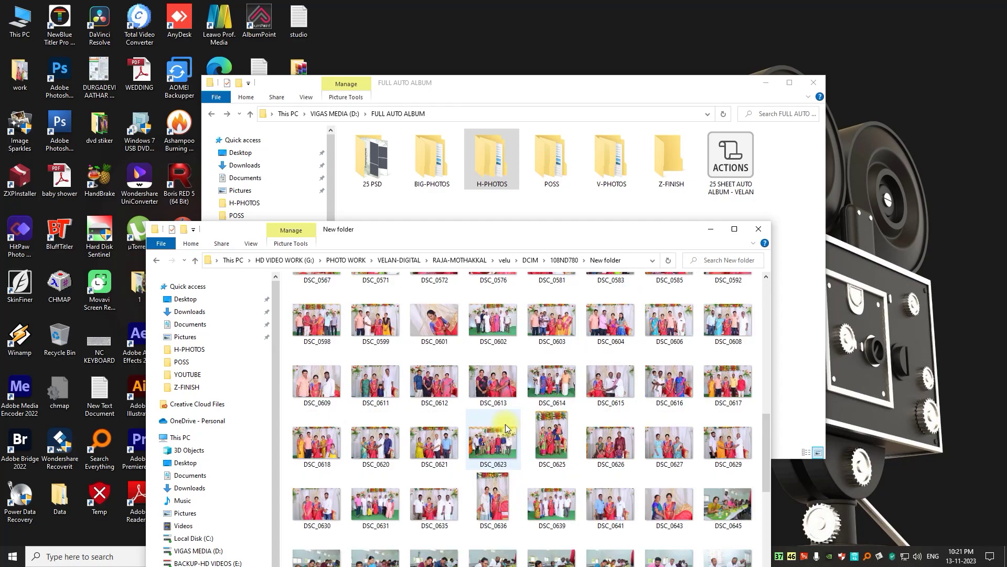
pyautogui.keyDown('ctrl'); pyautogui.click(551, 436); pyautogui.keyUp('ctrl')
pyautogui.keyDown('ctrl'); pyautogui.click(502, 499); pyautogui.keyUp('ctrl')
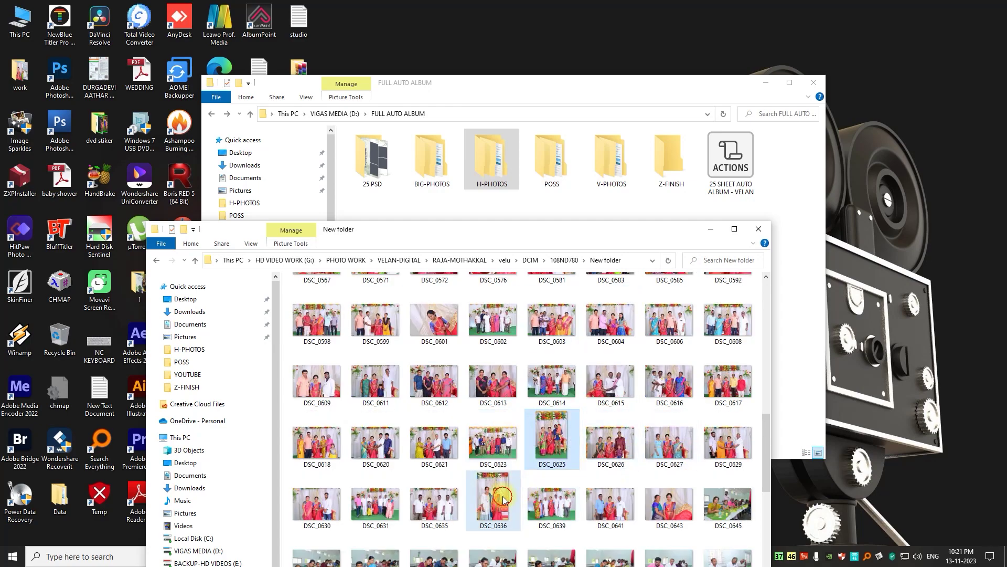
pyautogui.scroll(-3, 495, 458)
pyautogui.keyDown('ctrl'); pyautogui.click(442, 445); pyautogui.keyUp('ctrl')
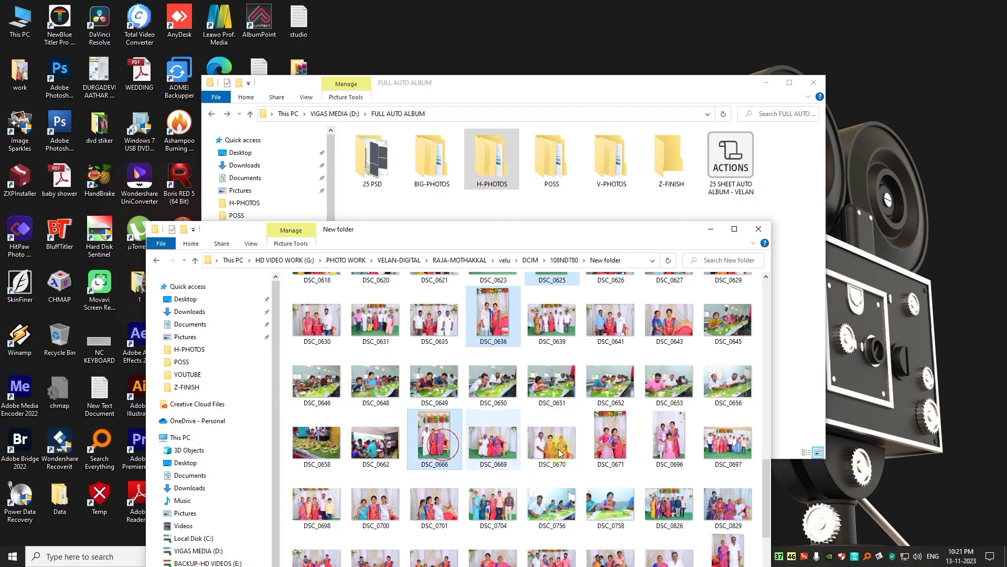
pyautogui.keyDown('ctrl'); pyautogui.click(611, 443); pyautogui.keyUp('ctrl')
pyautogui.keyDown('ctrl'); pyautogui.click(665, 447); pyautogui.keyUp('ctrl')
pyautogui.scroll(-3, 630, 449)
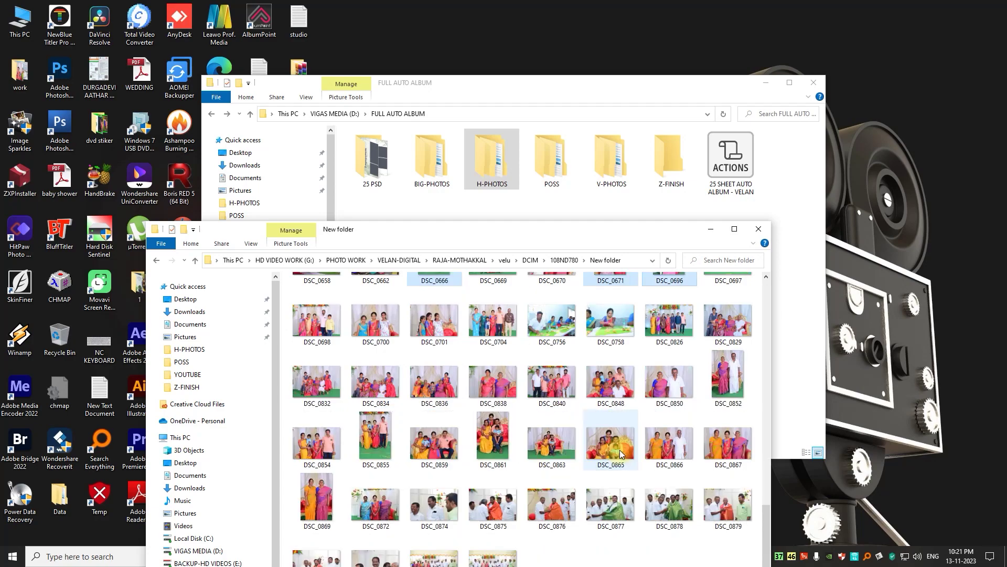
pyautogui.keyDown('ctrl'); pyautogui.click(376, 438); pyautogui.keyUp('ctrl')
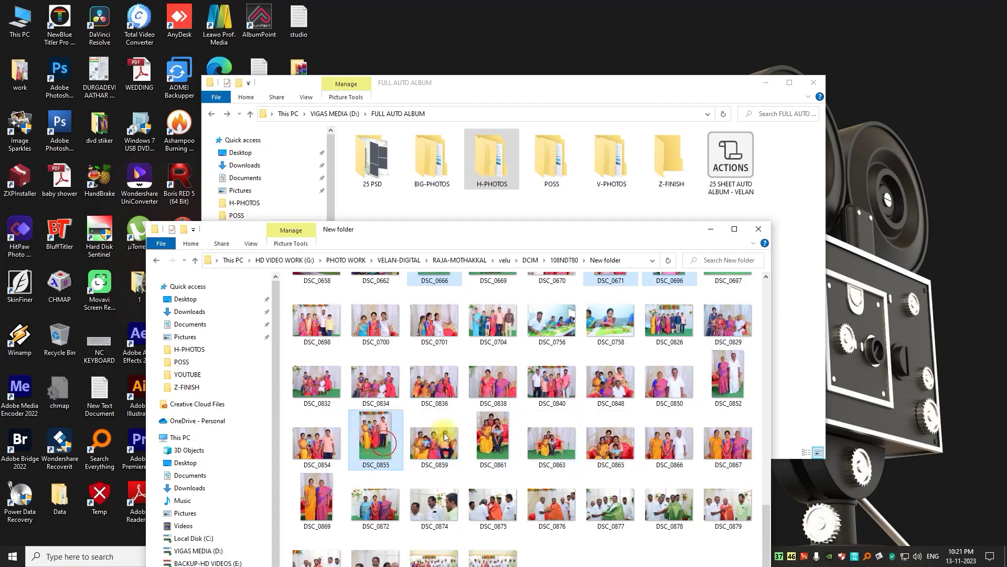
pyautogui.keyDown('ctrl'); pyautogui.click(725, 383); pyautogui.keyUp('ctrl')
pyautogui.keyDown('ctrl'); pyautogui.click(333, 494); pyautogui.keyUp('ctrl')
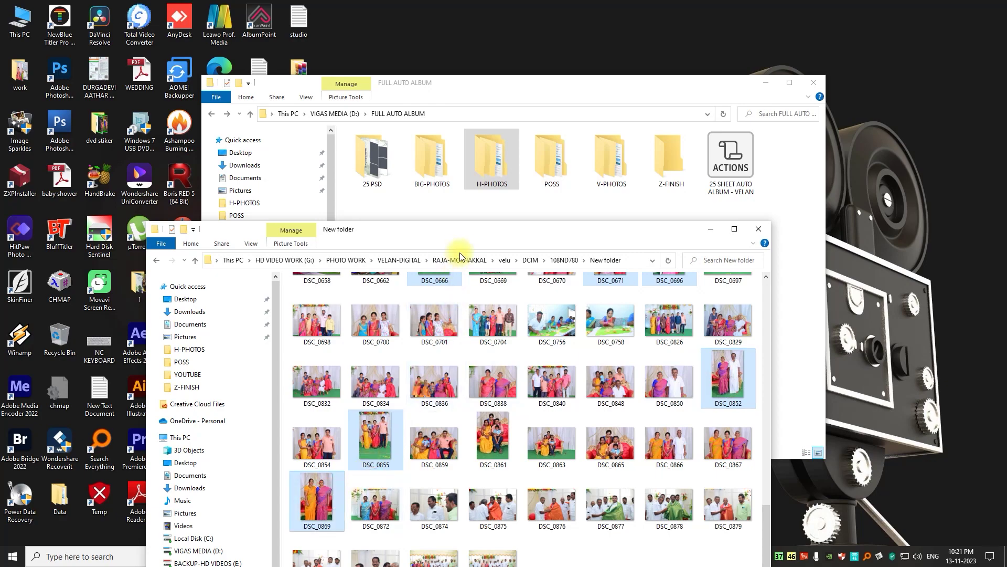
# Add DSC_0861 and drag all 16 portraits onto V-PHOTOS.
pyautogui.moveTo(454, 236); pyautogui.dragTo(489, 146)
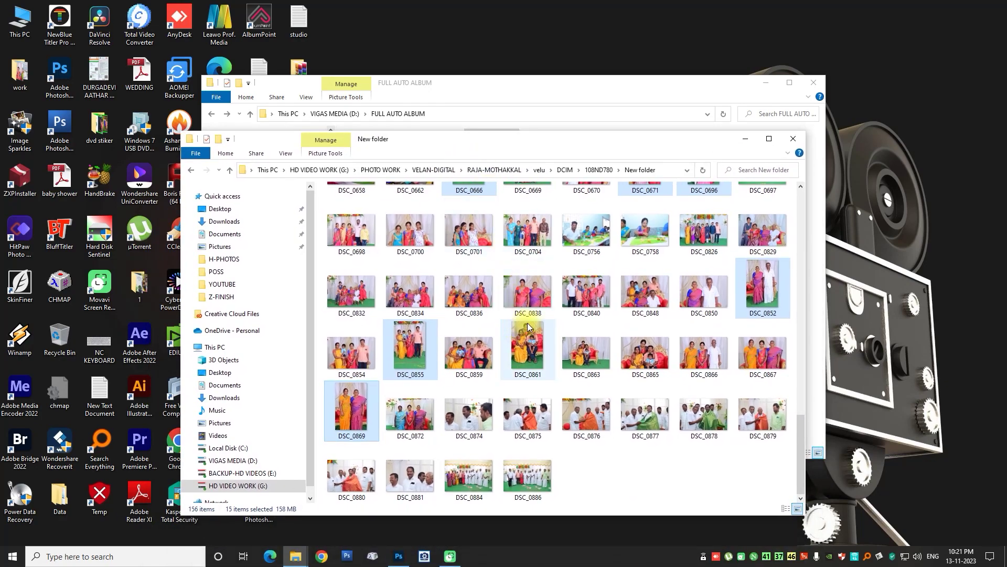
pyautogui.keyDown('ctrl'); pyautogui.click(527, 346); pyautogui.keyUp('ctrl')
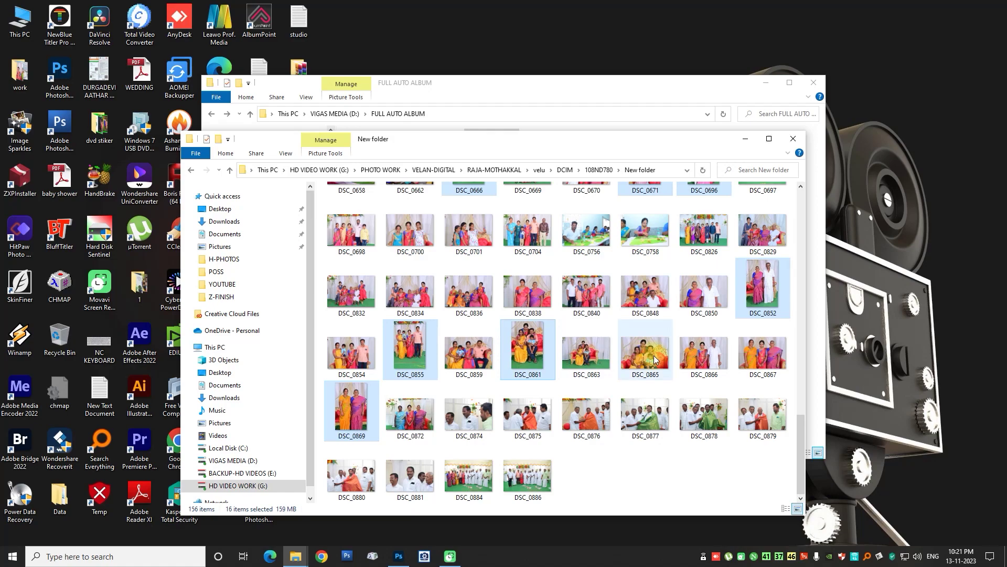
pyautogui.scroll(3, 627, 361)
pyautogui.scroll(2, 628, 361)
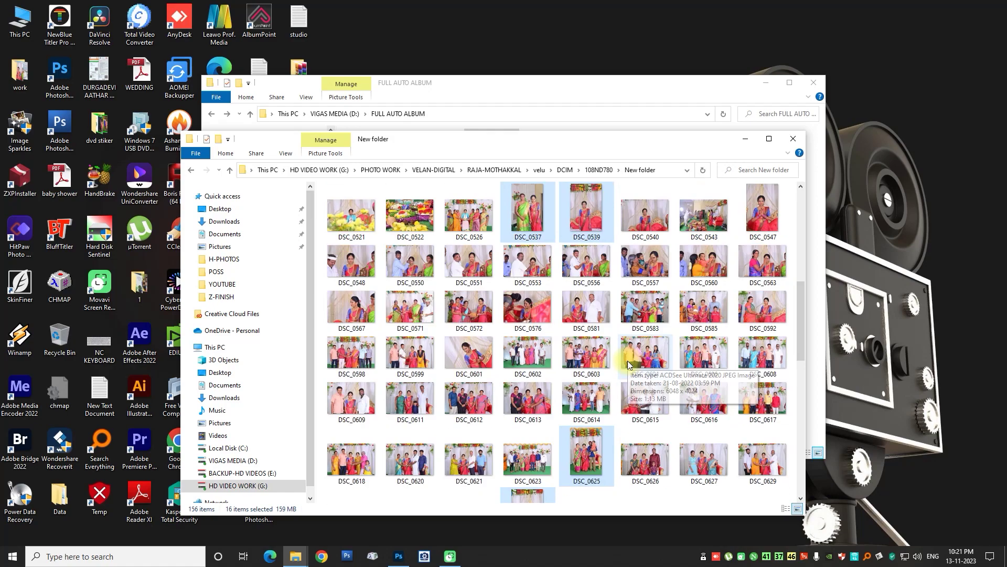
pyautogui.scroll(5, 622, 364)
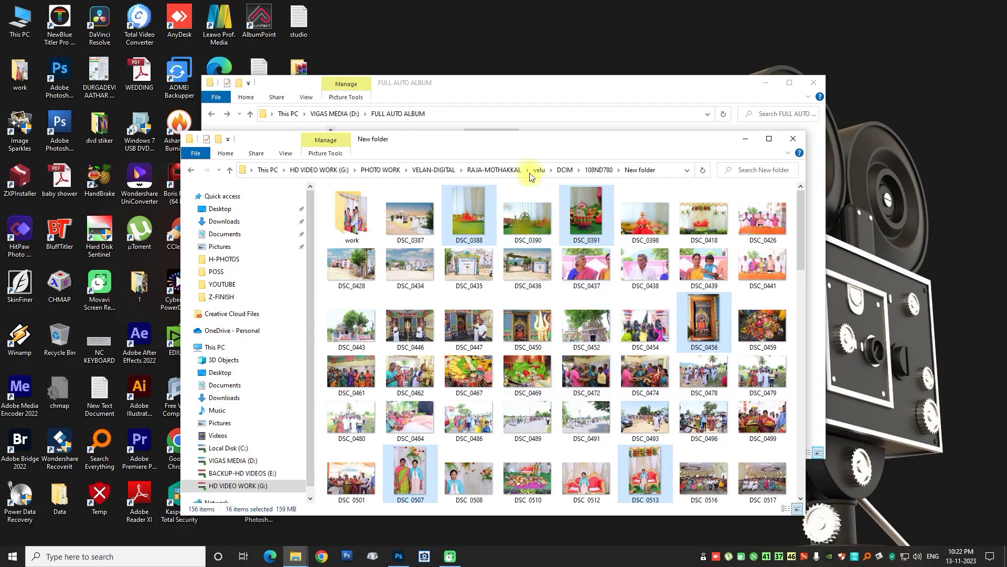
pyautogui.moveTo(508, 145); pyautogui.dragTo(500, 298)
# Finish copying into V-PHOTOS and open it to check the 16 portraits.
pyautogui.click(612, 157)
pyautogui.hotkey('ctrl', 'v')
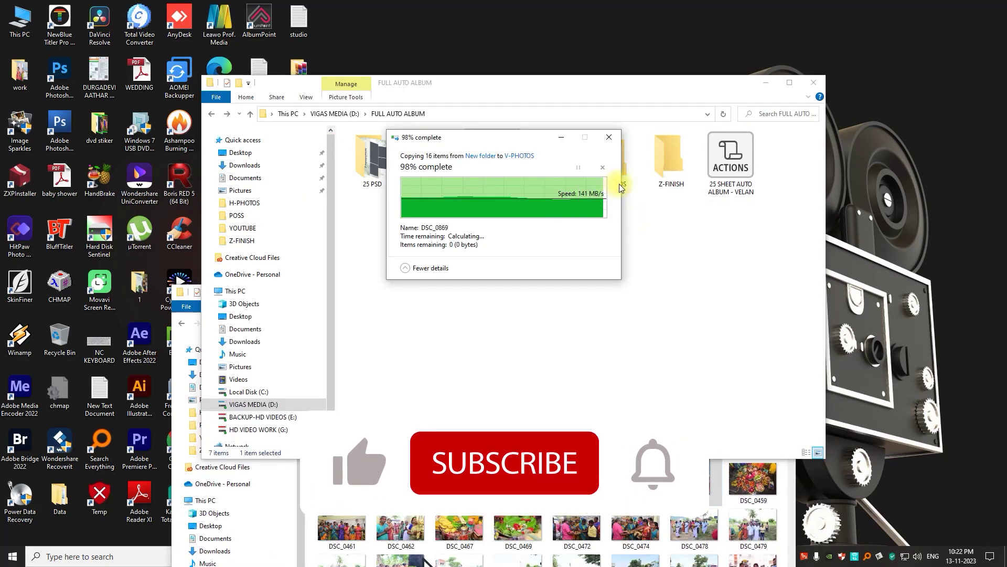
pyautogui.doubleClick(618, 182)
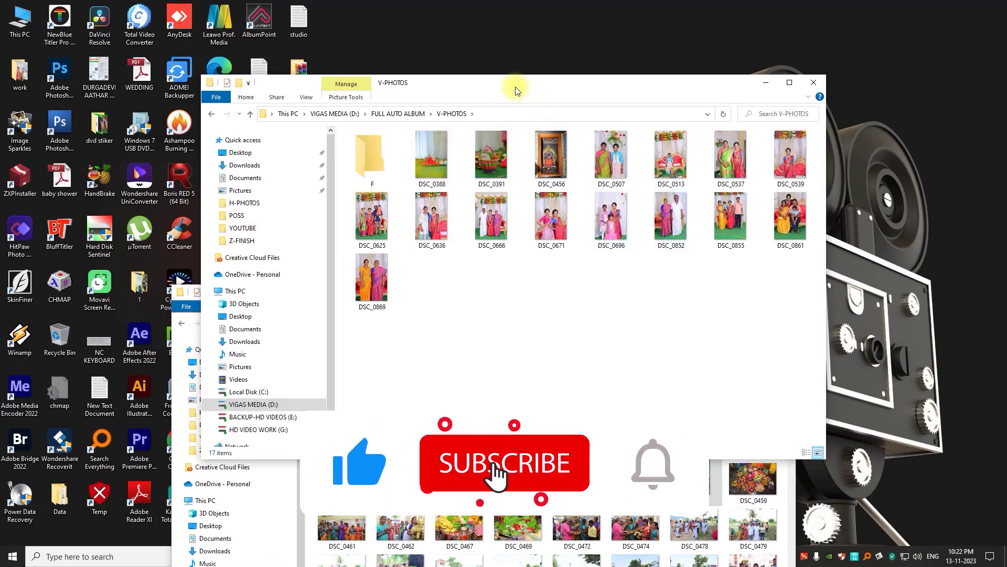
pyautogui.moveTo(516, 90); pyautogui.dragTo(730, 84)
# Take the camera photo window back up to the RAJA-MOTHAKKAL folder.
pyautogui.click(373, 294)
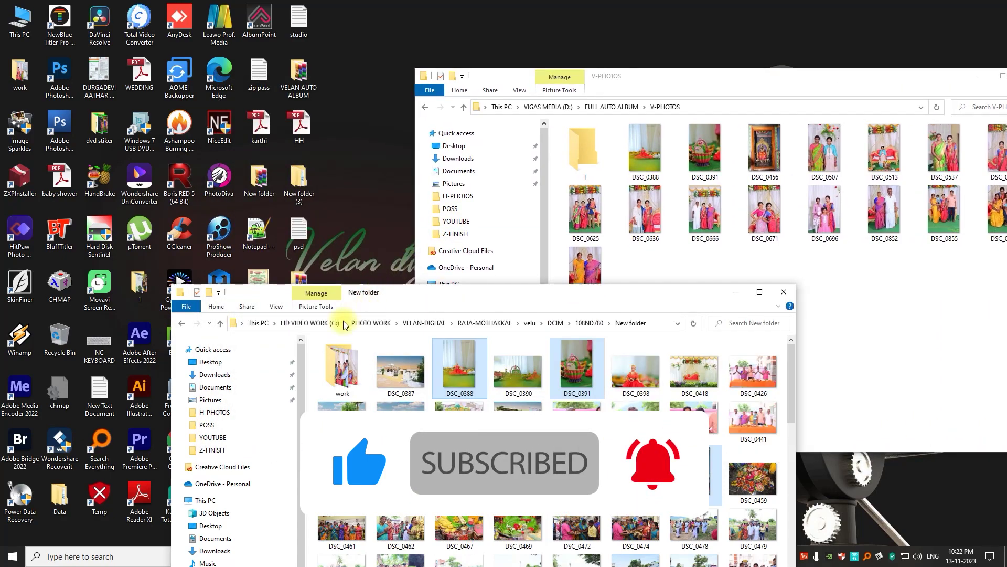
pyautogui.click(182, 323)
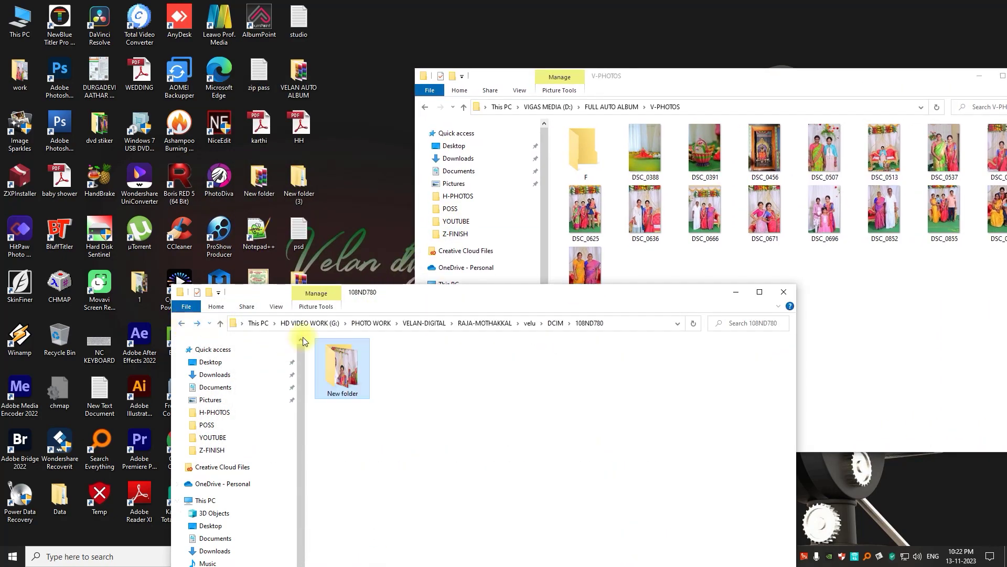
pyautogui.click(184, 325)
pyautogui.click(182, 323)
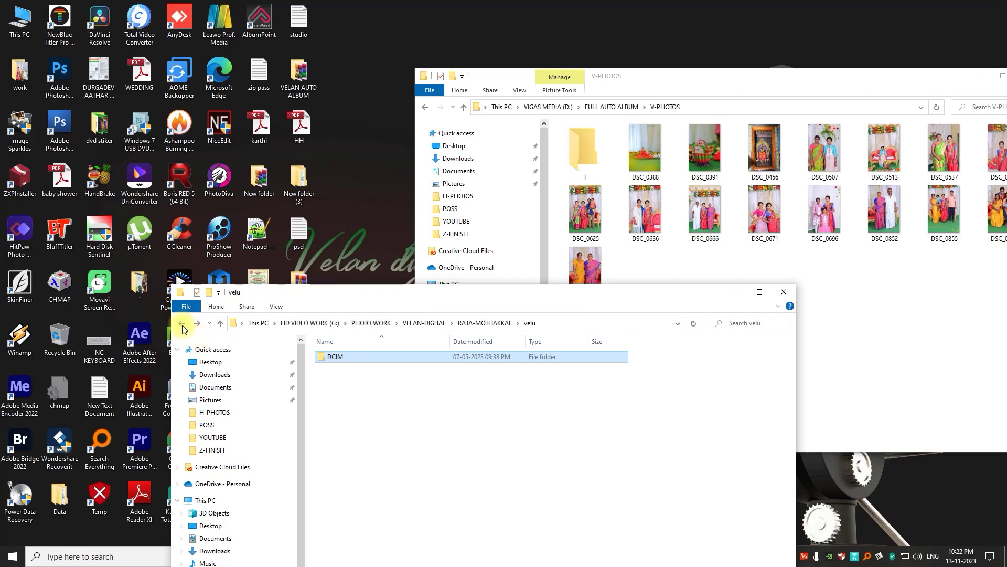
pyautogui.click(183, 324)
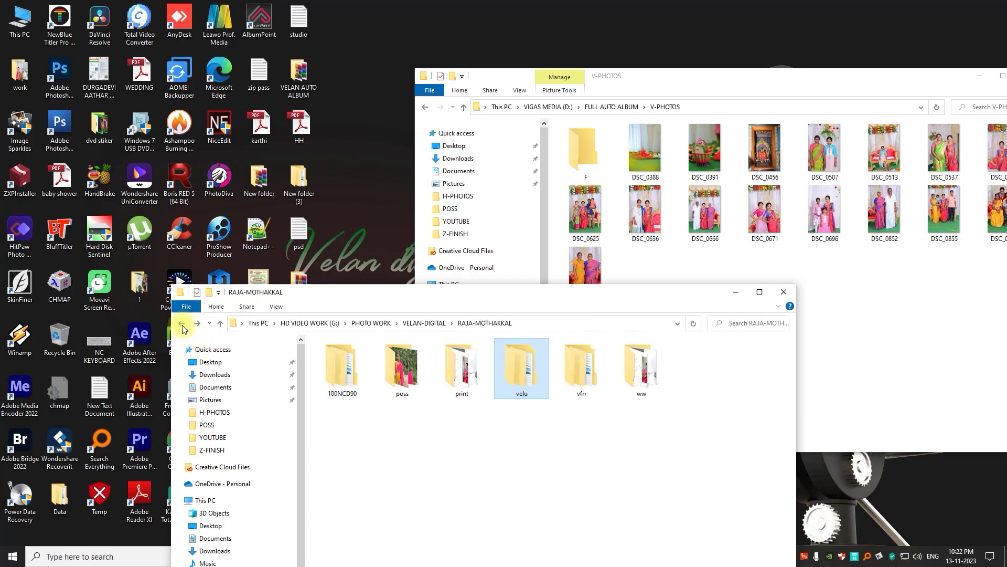
# Open vfrr's New folder (2) and pick pose photos DSC_0683 and DSC_0692–DSC_0694.
pyautogui.doubleClick(582, 375)
pyautogui.doubleClick(348, 368)
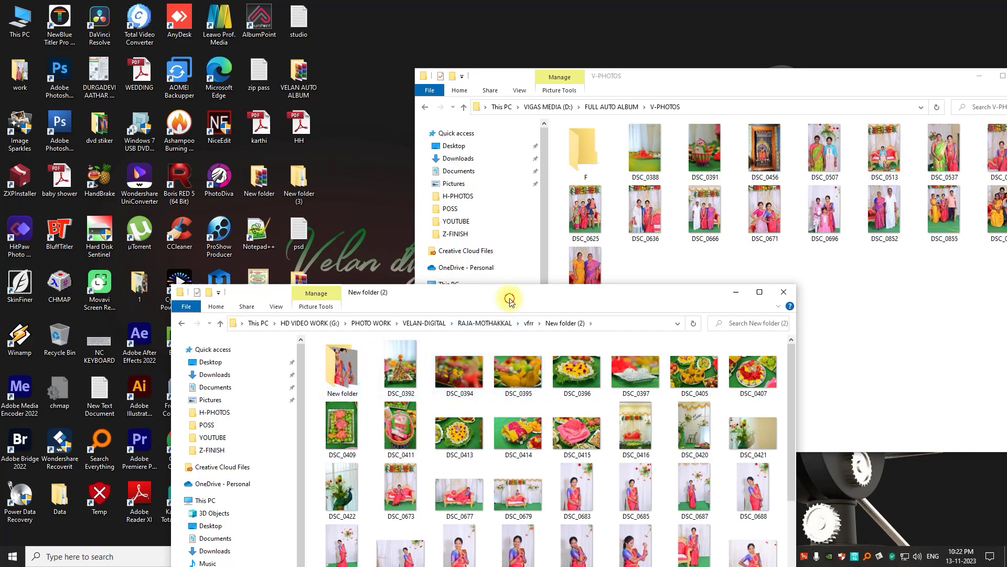
pyautogui.moveTo(510, 298); pyautogui.dragTo(350, 172)
pyautogui.click(412, 388)
pyautogui.keyDown('ctrl'); pyautogui.click(359, 425); pyautogui.keyUp('ctrl')
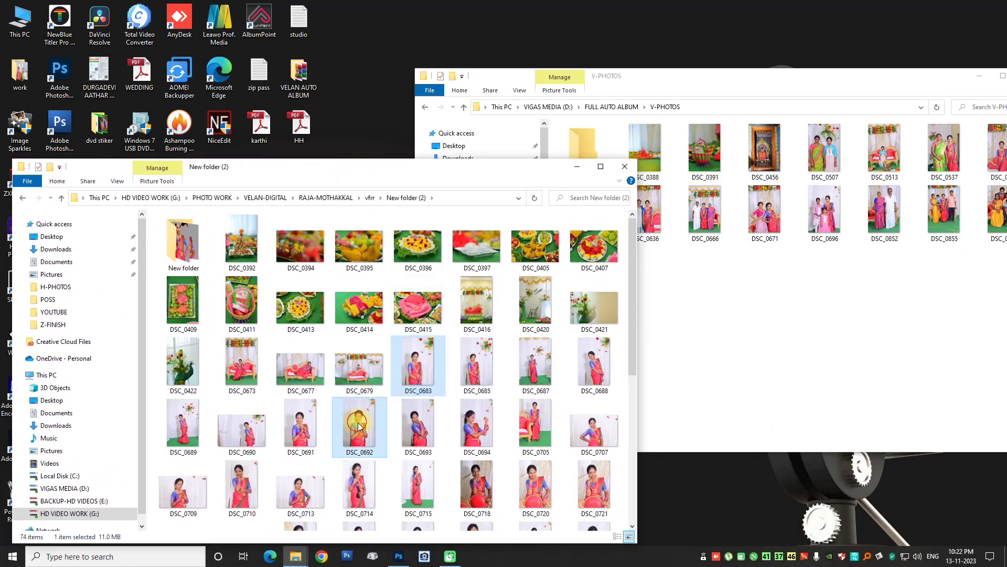
pyautogui.keyDown('ctrl'); pyautogui.click(418, 426); pyautogui.keyUp('ctrl')
pyautogui.keyDown('ctrl'); pyautogui.click(477, 426); pyautogui.keyUp('ctrl')
# Add pose photos DSC_0715, DSC_0714, DSC_0710, DSC_0739 and DSC_0738.
pyautogui.keyDown('ctrl'); pyautogui.click(424, 488); pyautogui.keyUp('ctrl')
pyautogui.keyDown('ctrl'); pyautogui.click(358, 485); pyautogui.keyUp('ctrl')
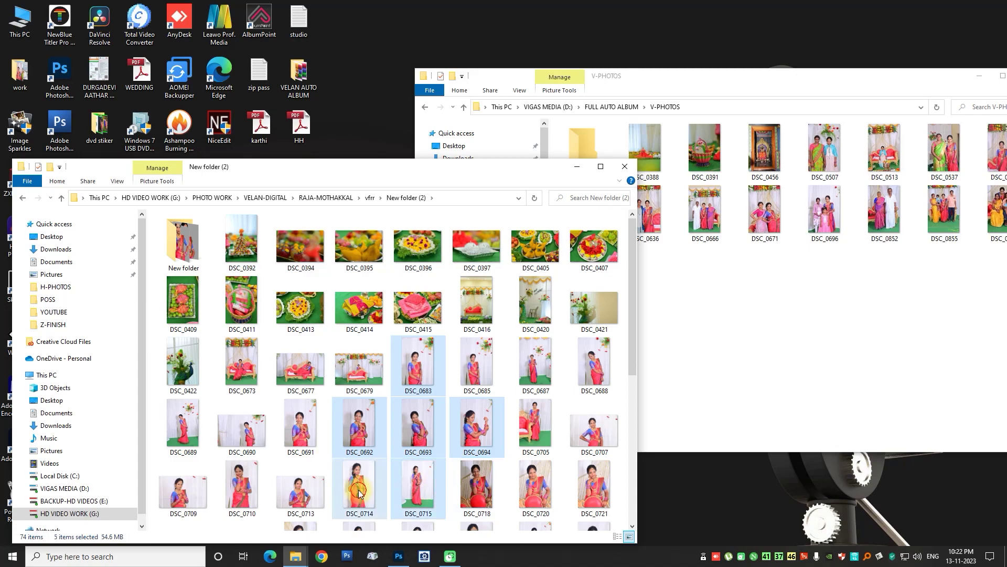
pyautogui.keyDown('ctrl'); pyautogui.click(241, 485); pyautogui.keyUp('ctrl')
pyautogui.scroll(-5, 450, 411)
pyautogui.keyDown('ctrl'); pyautogui.click(312, 335); pyautogui.keyUp('ctrl')
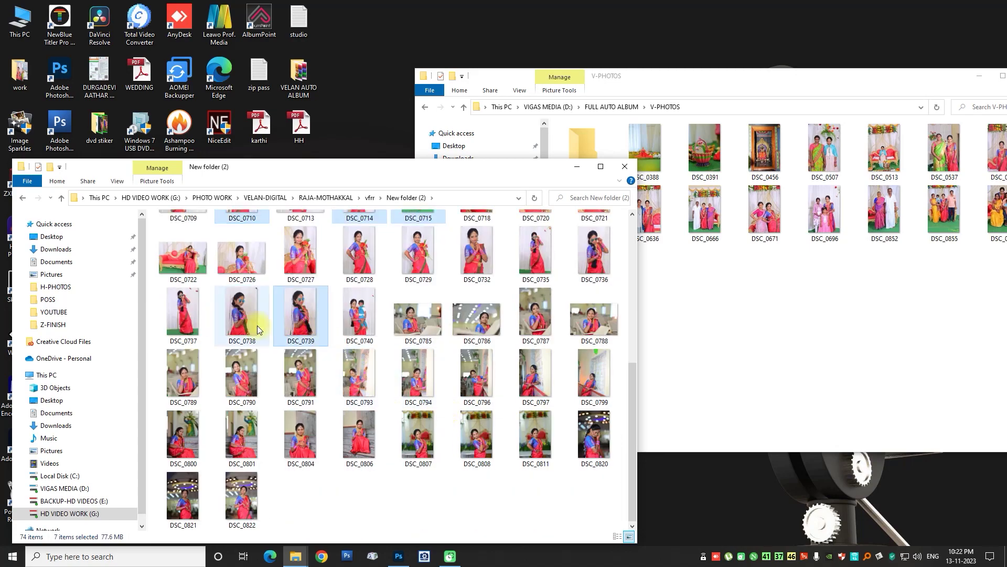
pyautogui.keyDown('ctrl'); pyautogui.click(241, 315); pyautogui.keyUp('ctrl')
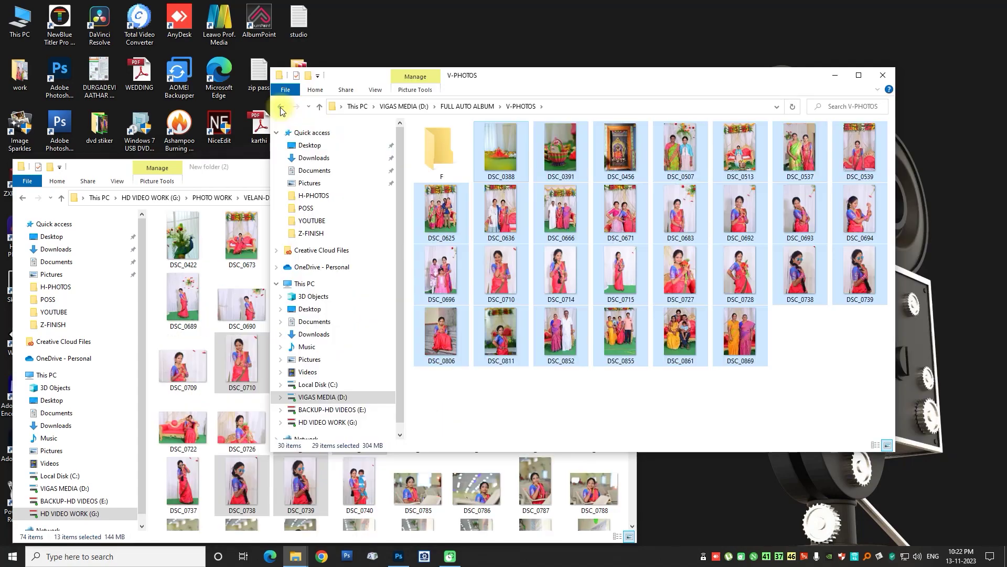
# Copy the 32 selected pose photos into POSS using the standard Explorer copy.
pyautogui.click(281, 106)
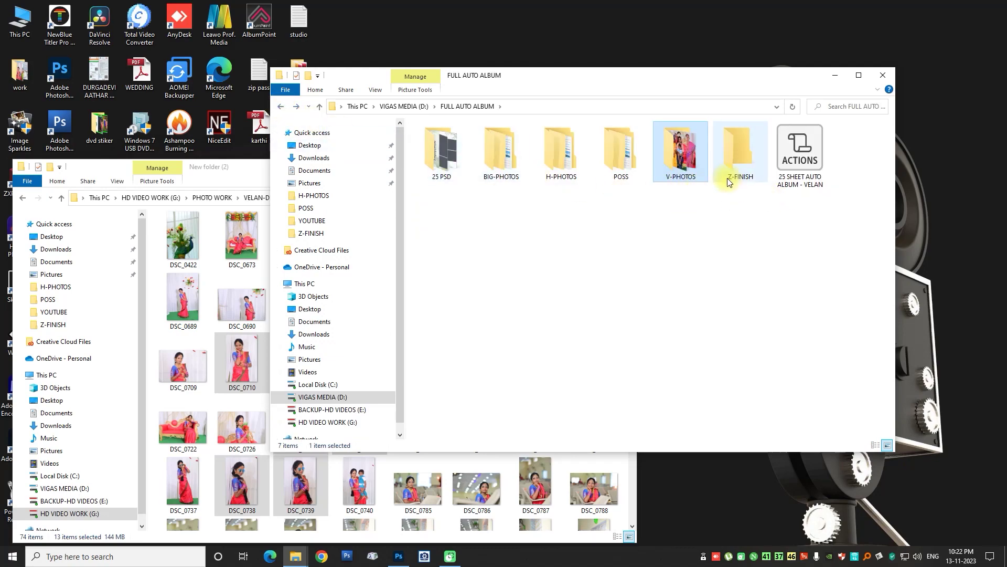
pyautogui.doubleClick(619, 177)
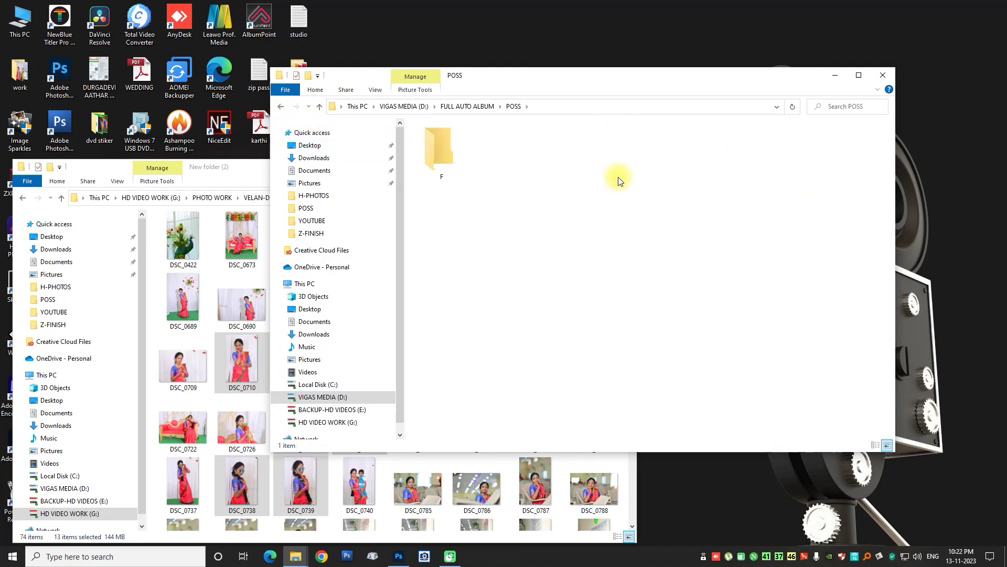
pyautogui.click(249, 173)
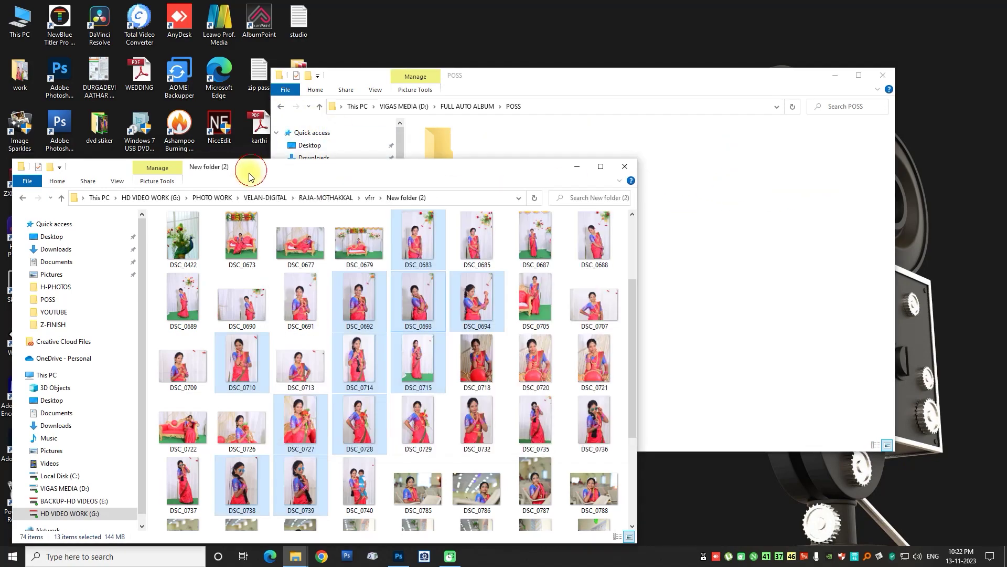
pyautogui.click(24, 197)
pyautogui.doubleClick(175, 229)
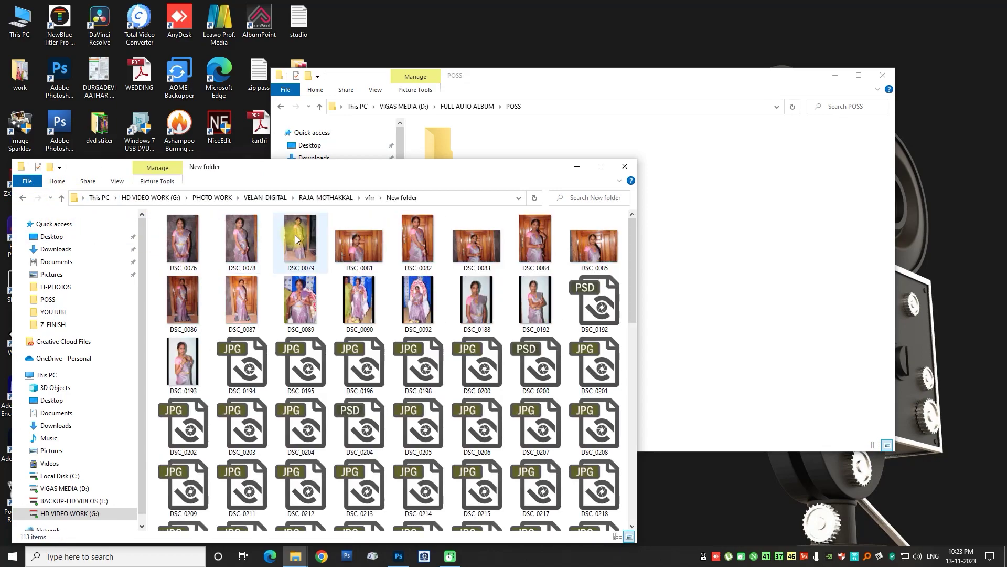
pyautogui.click(23, 197)
pyautogui.click(22, 197)
pyautogui.moveTo(241, 315); pyautogui.dragTo(742, 333)
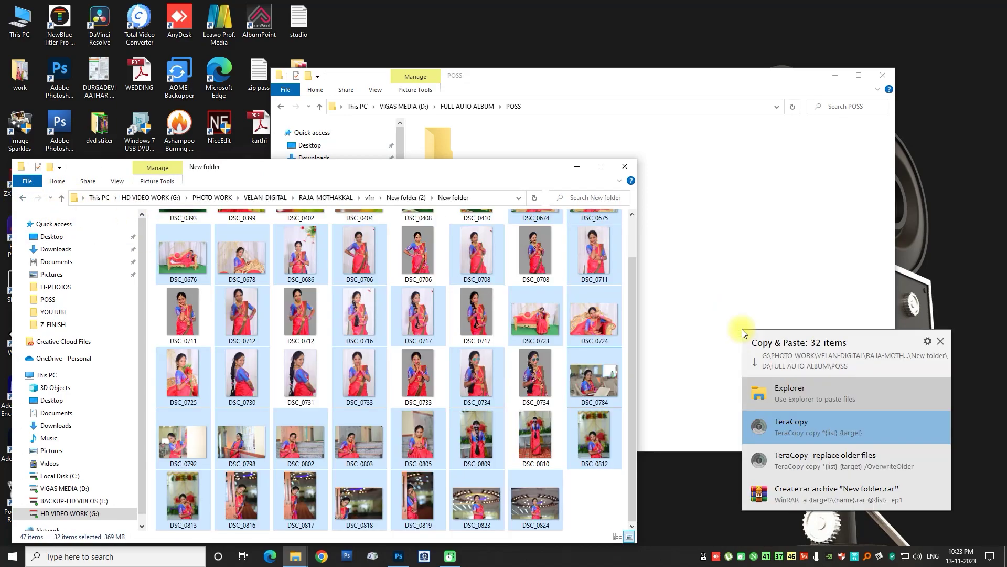
pyautogui.click(801, 408)
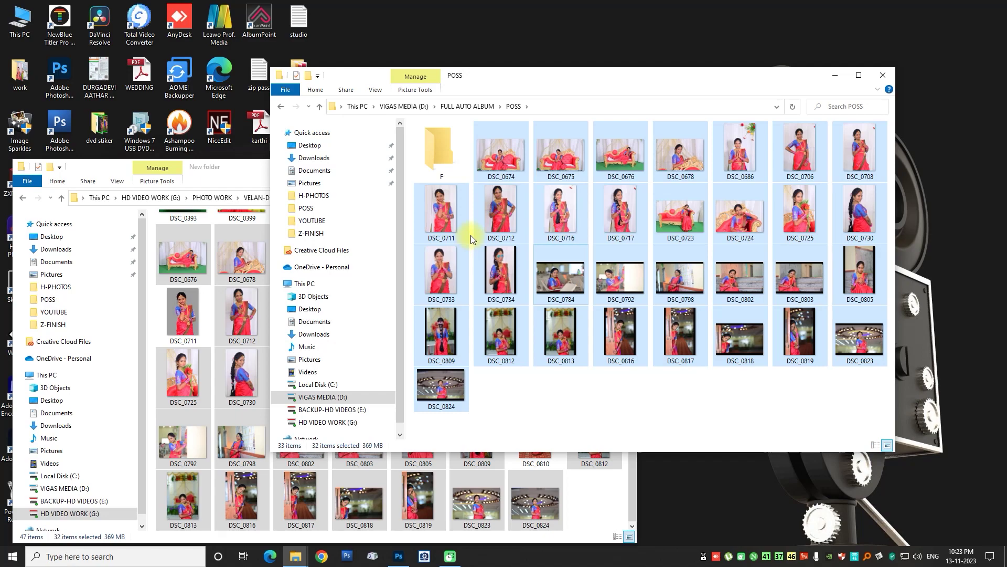
# Open H-PHOTOS in the album window and return the source window to the camera's New folder.
pyautogui.click(281, 106)
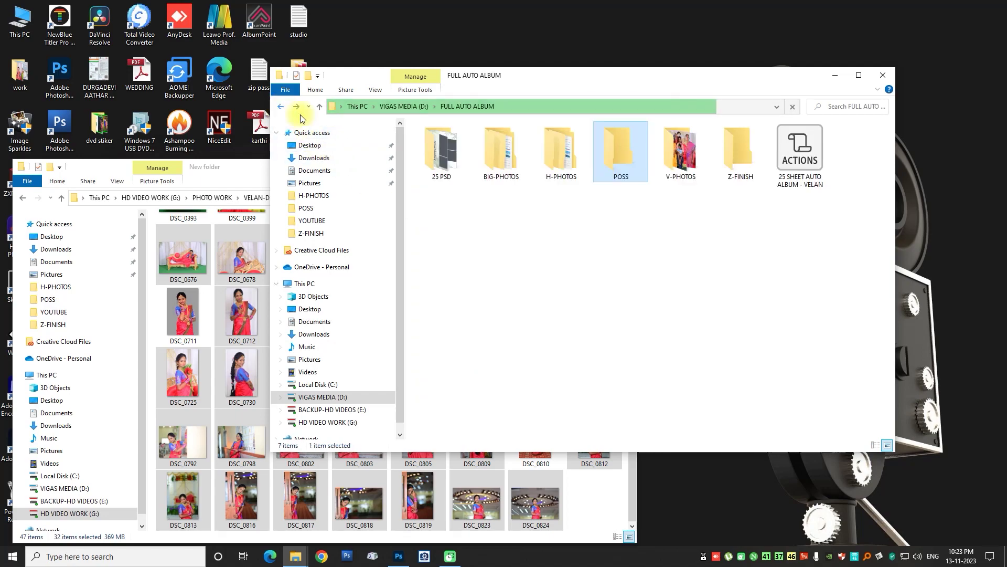
pyautogui.doubleClick(555, 169)
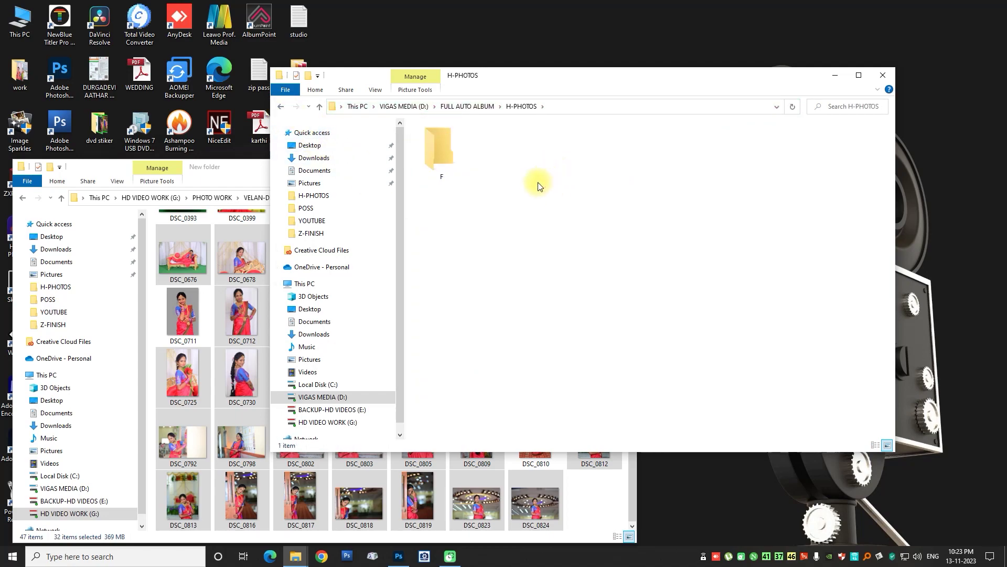
pyautogui.click(204, 167)
pyautogui.click(23, 198)
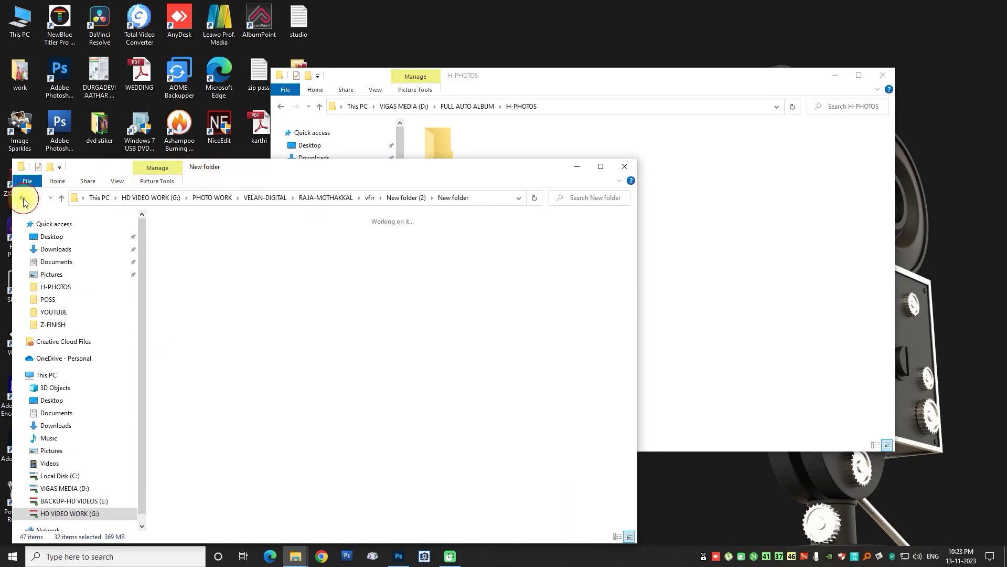
pyautogui.click(23, 198)
pyautogui.click(179, 234)
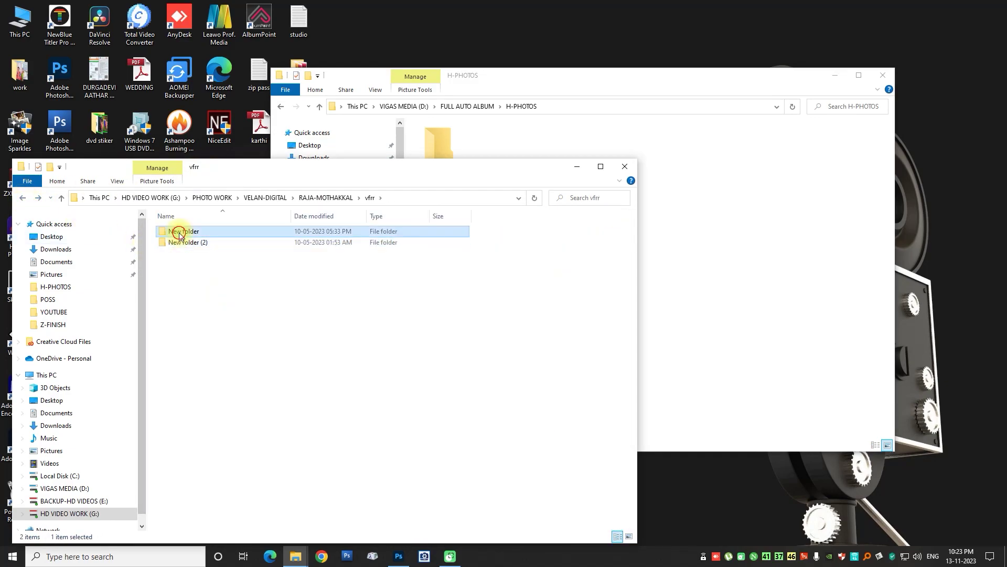
pyautogui.doubleClick(179, 235)
pyautogui.click(22, 198)
pyautogui.click(22, 198)
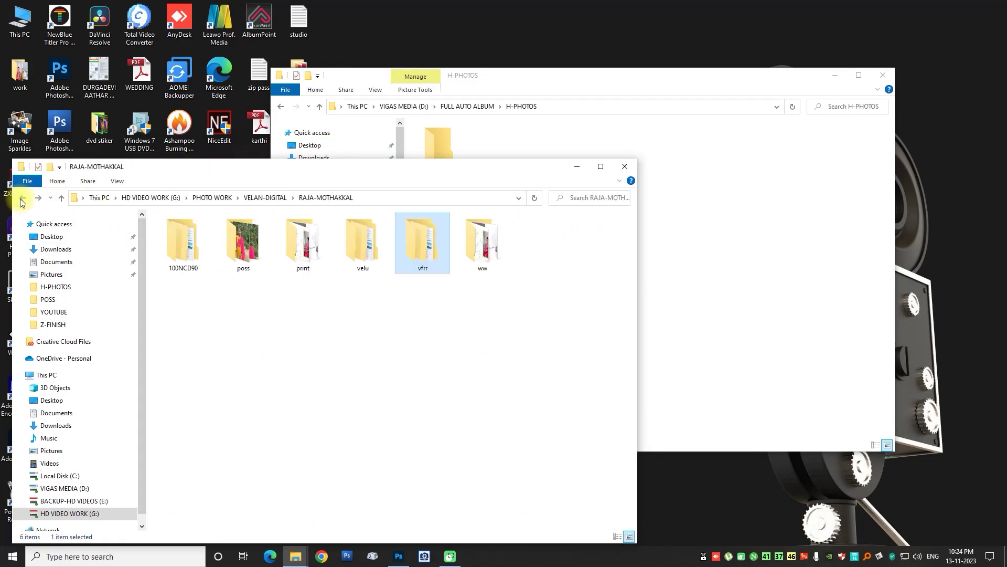
pyautogui.click(38, 198)
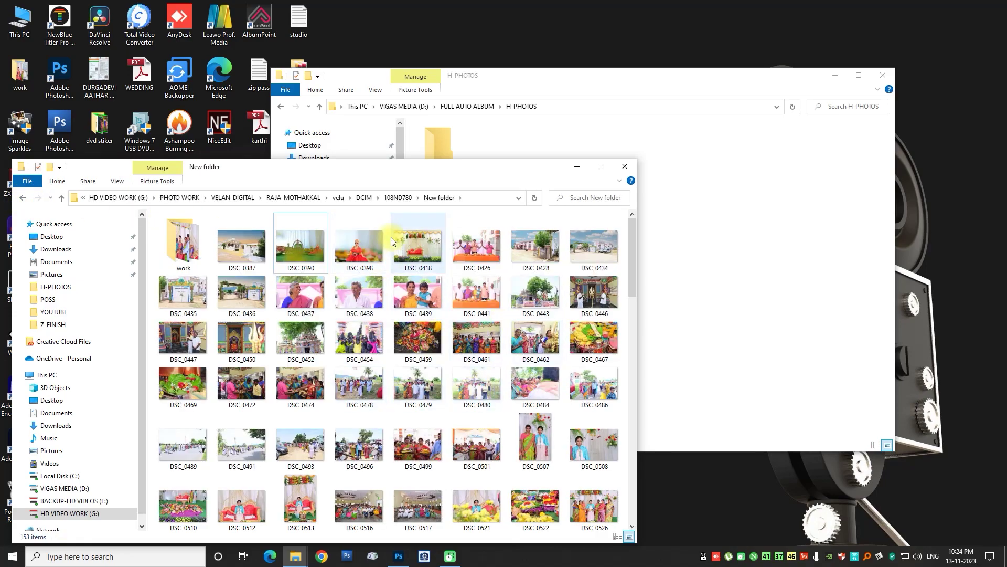
# Select portraits DSC_0507, DSC_0513, DSC_0537, DSC_0539 and DSC_0547.
pyautogui.moveTo(348, 166); pyautogui.dragTo(426, 127)
pyautogui.scroll(-2, 493, 288)
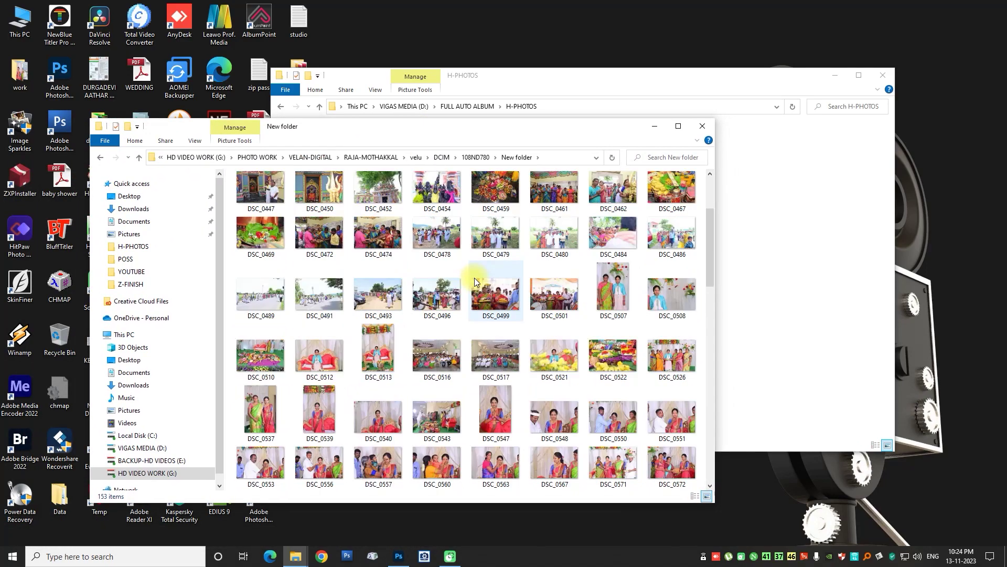
pyautogui.click(628, 295)
pyautogui.keyDown('ctrl'); pyautogui.click(377, 355); pyautogui.keyUp('ctrl')
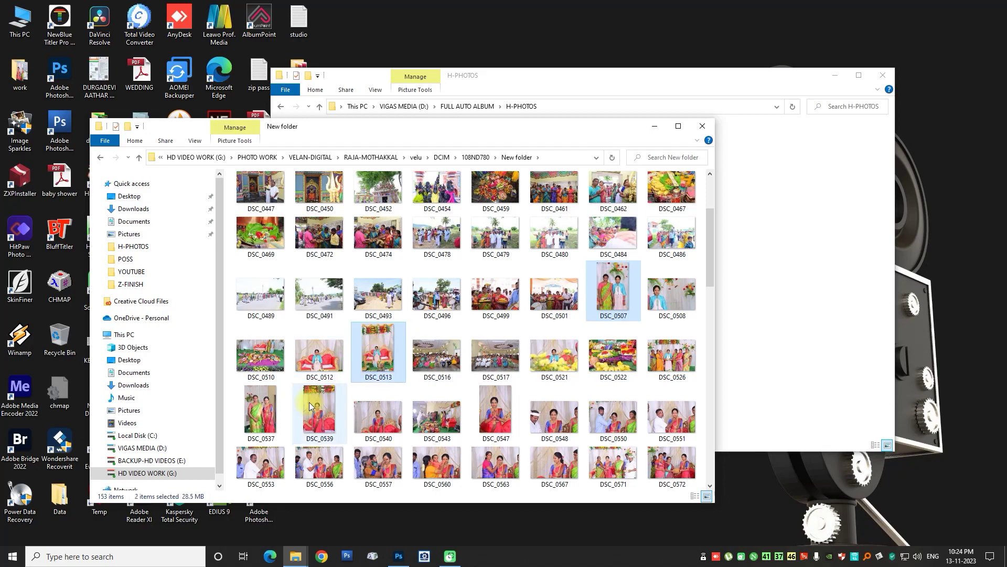
pyautogui.keyDown('ctrl'); pyautogui.click(310, 405); pyautogui.keyUp('ctrl')
pyautogui.keyDown('ctrl'); pyautogui.click(260, 409); pyautogui.keyUp('ctrl')
pyautogui.keyDown('ctrl'); pyautogui.click(496, 409); pyautogui.keyUp('ctrl')
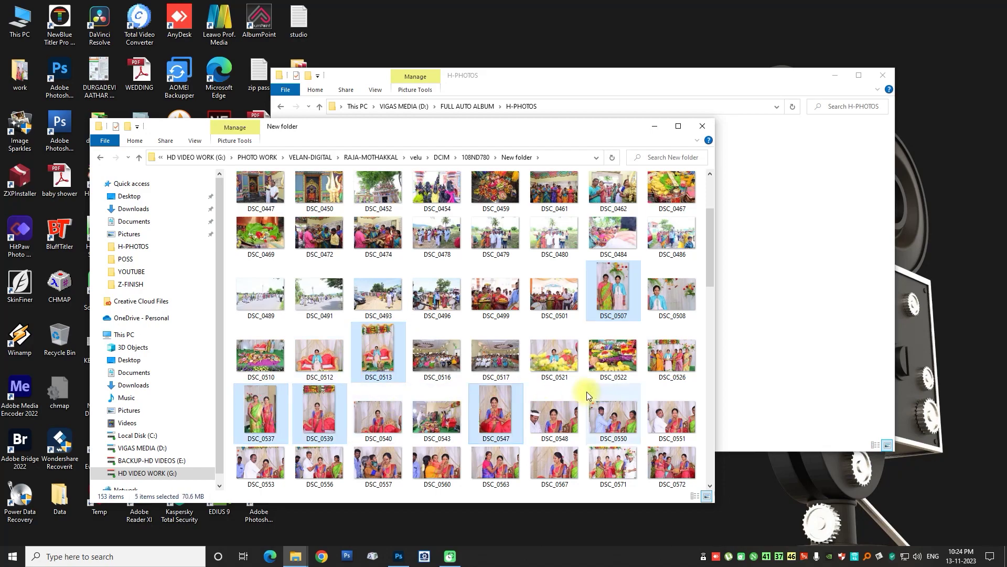
# Add DSC_0625 and DSC_0636 to the selection and open the work subfolder.
pyautogui.scroll(-3, 593, 392)
pyautogui.scroll(-3, 539, 393)
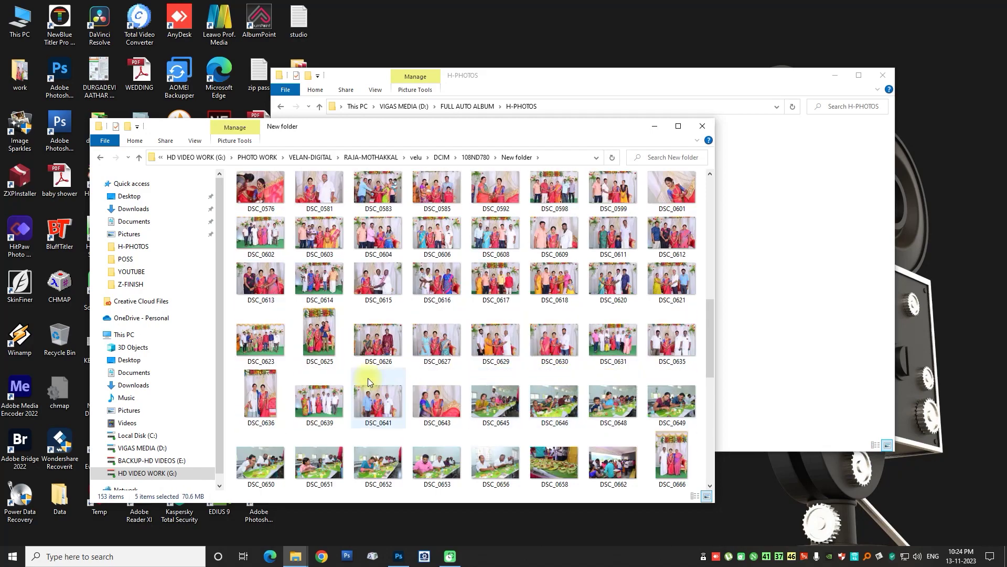
pyautogui.keyDown('ctrl'); pyautogui.click(319, 336); pyautogui.keyUp('ctrl')
pyautogui.keyDown('ctrl'); pyautogui.click(262, 391); pyautogui.keyUp('ctrl')
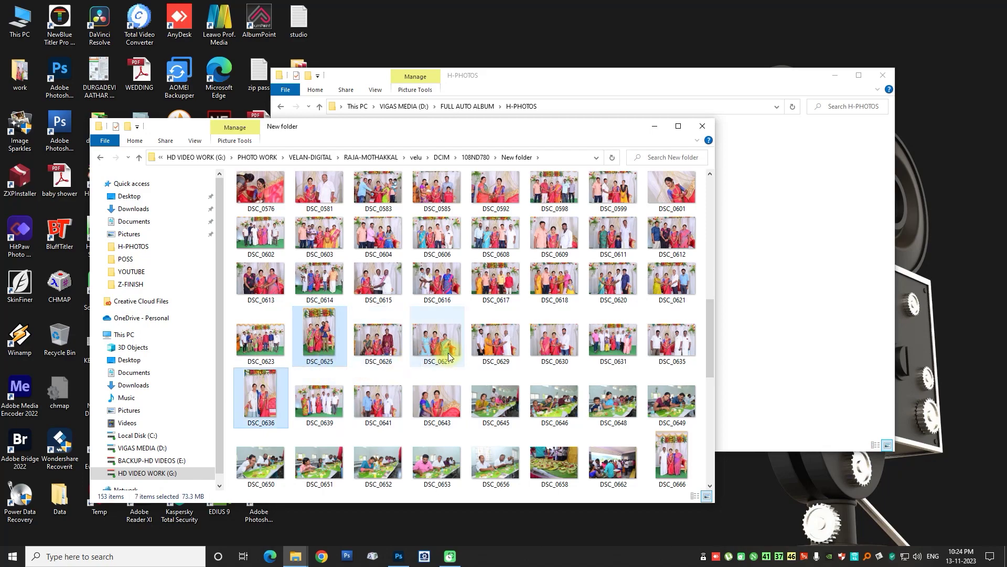
pyautogui.scroll(10, 468, 348)
pyautogui.click(262, 217)
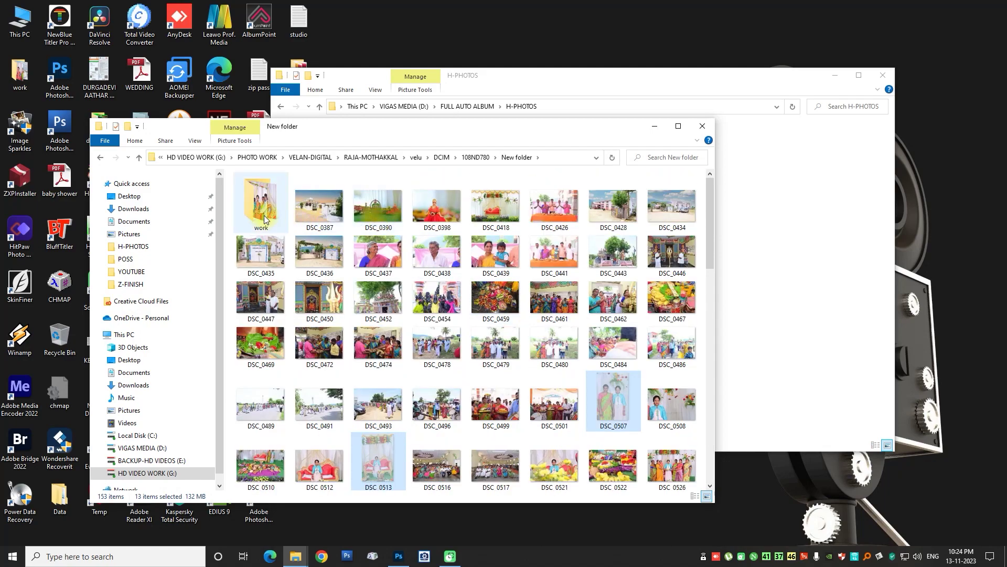
pyautogui.doubleClick(262, 217)
# Paste the 13 cut portraits into work using Explorer and return to New folder.
pyautogui.hotkey('ctrl', 'v')
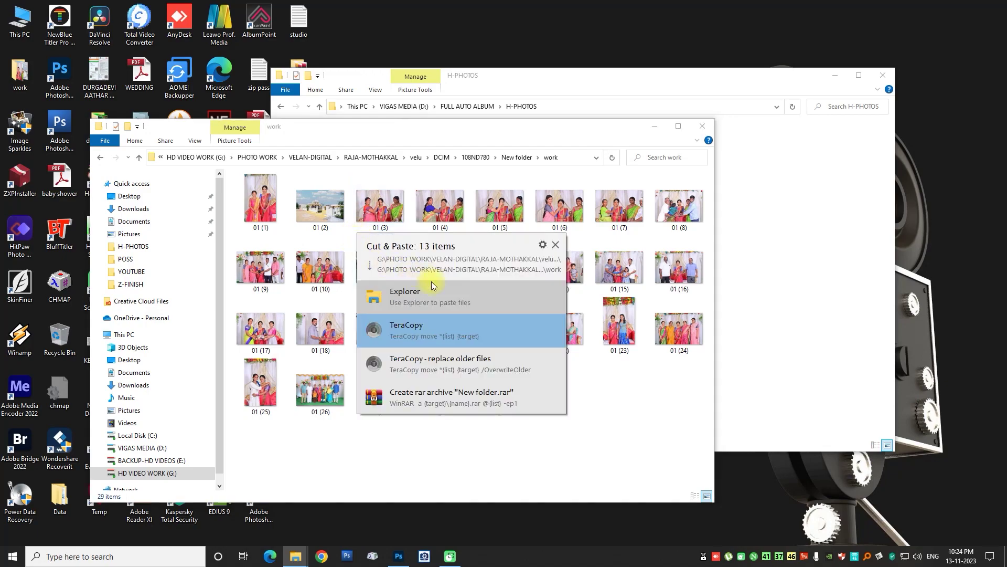
pyautogui.click(417, 294)
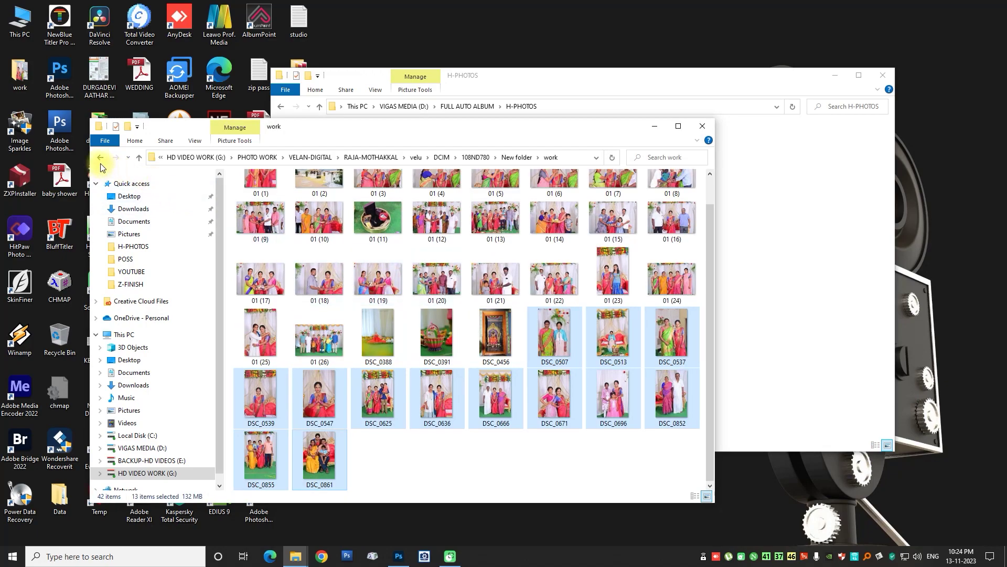
pyautogui.click(100, 157)
# Select DSC_0387 through DSC_0886 and copy the 139 photos into H-PHOTOS.
pyautogui.click(336, 208)
pyautogui.scroll(-3, 368, 226)
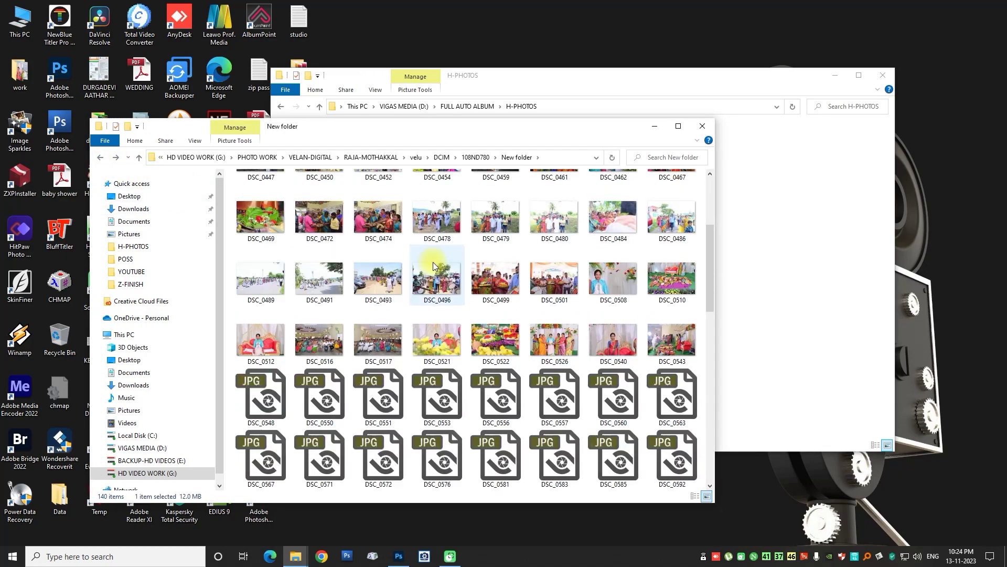
pyautogui.scroll(-3, 394, 242)
pyautogui.scroll(-3, 414, 251)
pyautogui.scroll(-3, 424, 256)
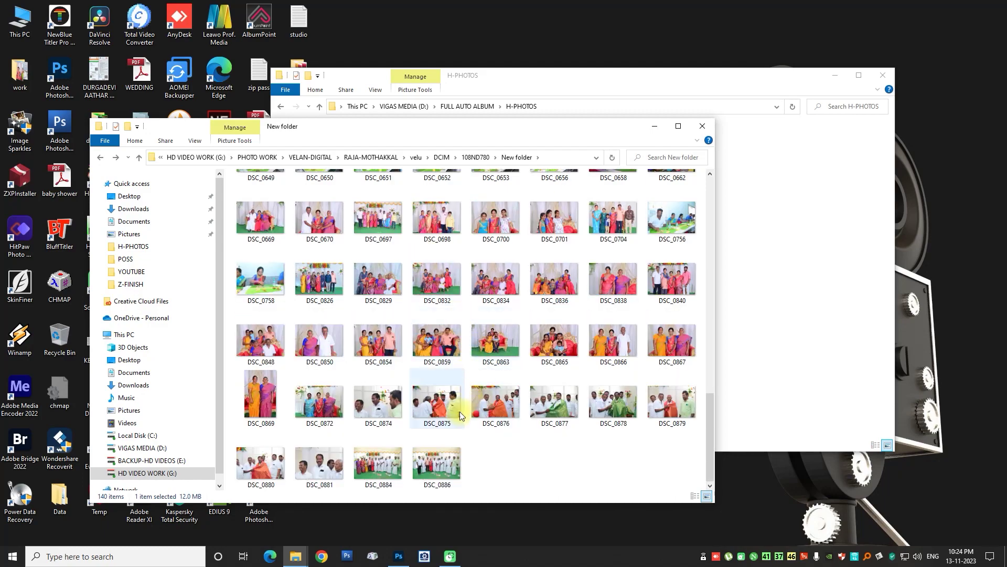
pyautogui.keyDown('shift'); pyautogui.click(435, 463); pyautogui.keyUp('shift')
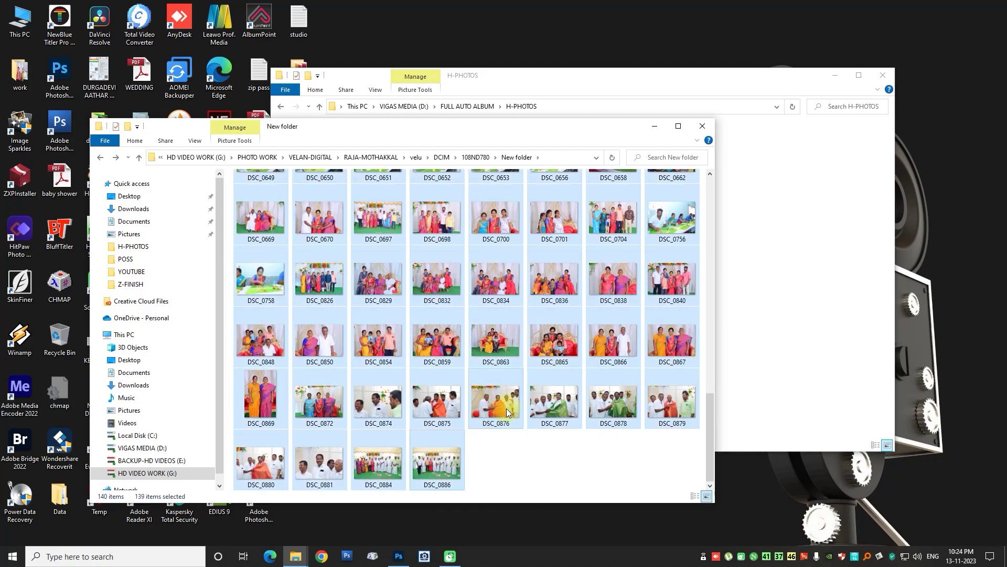
pyautogui.moveTo(496, 403)
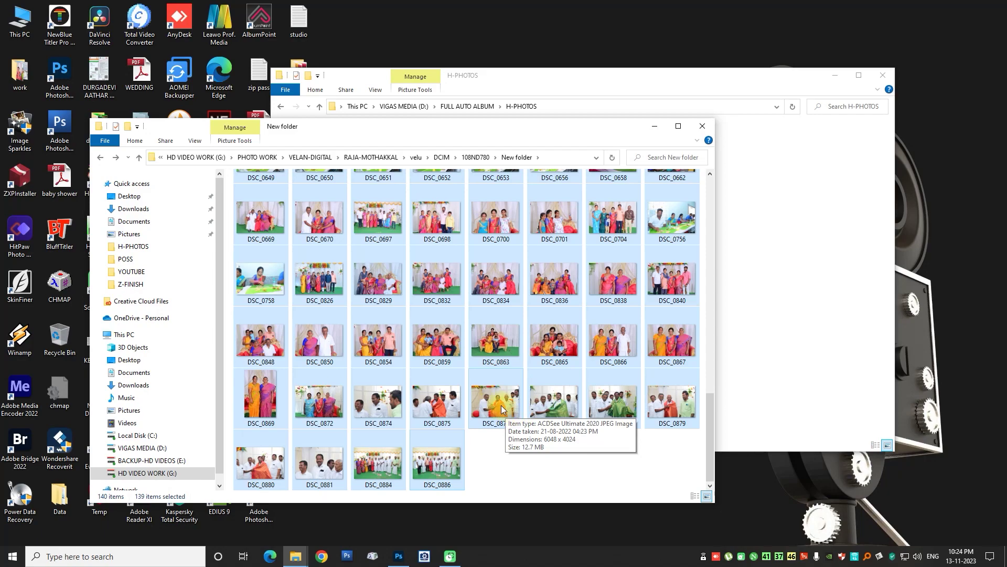
pyautogui.moveTo(502, 405); pyautogui.dragTo(799, 358)
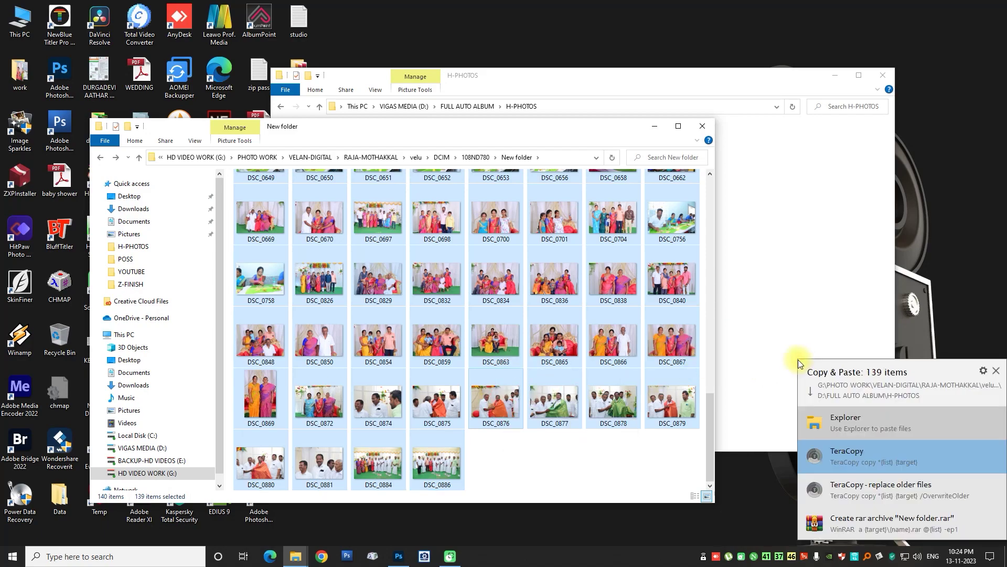
pyautogui.click(855, 423)
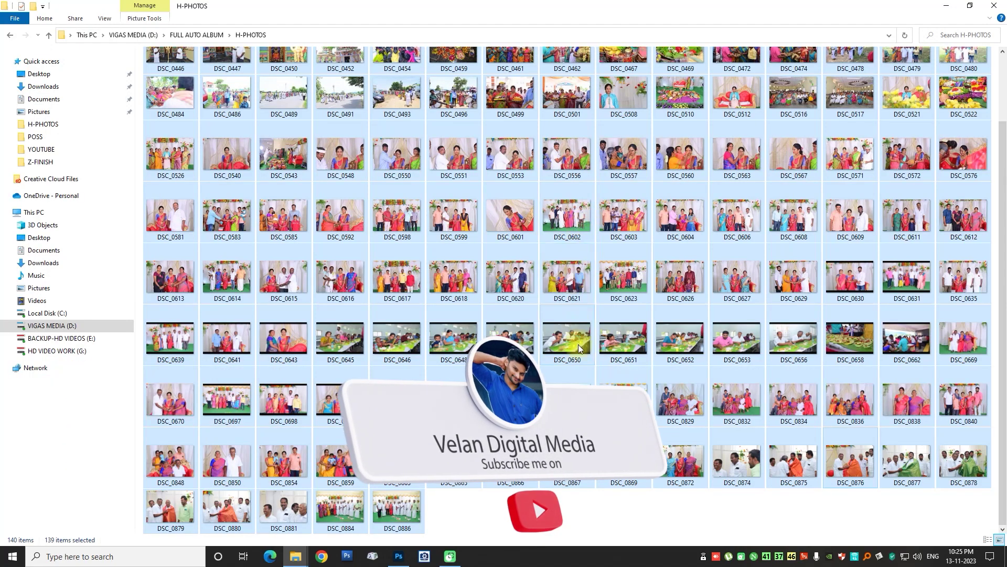
# Delete DSC_0869, DSC_0508, DSC_0447 and DSC_0491 from H-PHOTOS, leaving 136 photos.
pyautogui.click(581, 525)
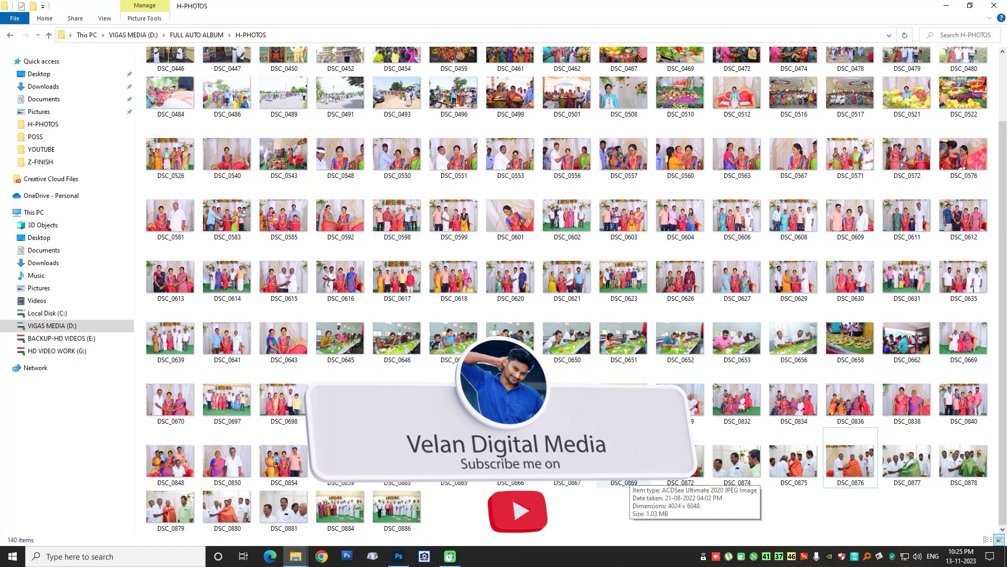
pyautogui.click(625, 475)
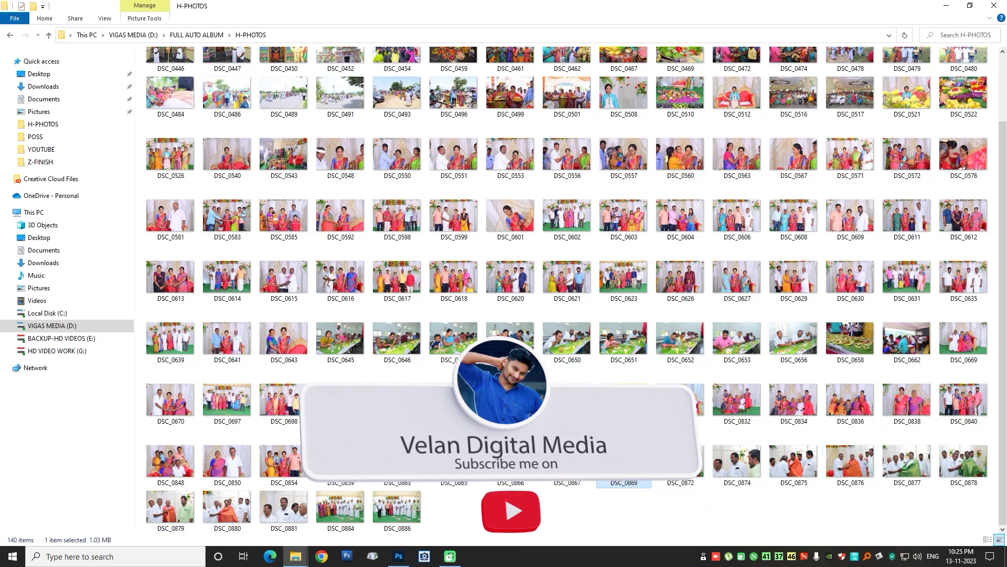
pyautogui.press('Delete')
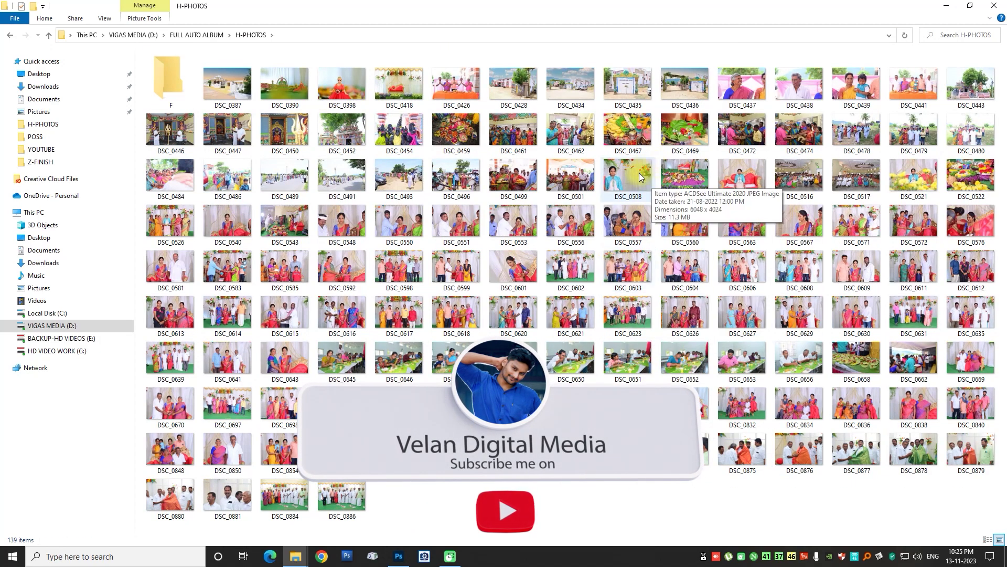
pyautogui.click(632, 176)
pyautogui.press('Delete')
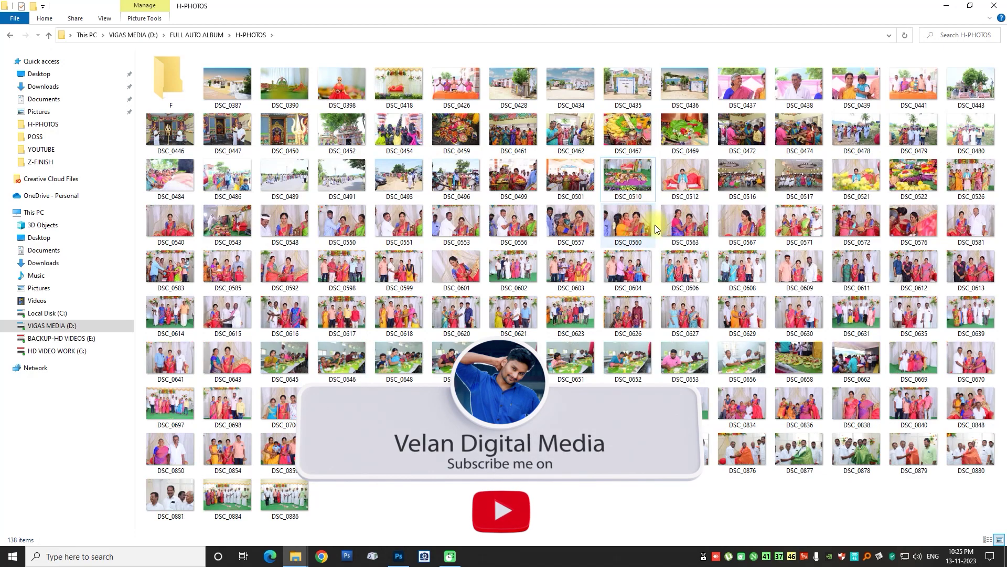
pyautogui.click(344, 181)
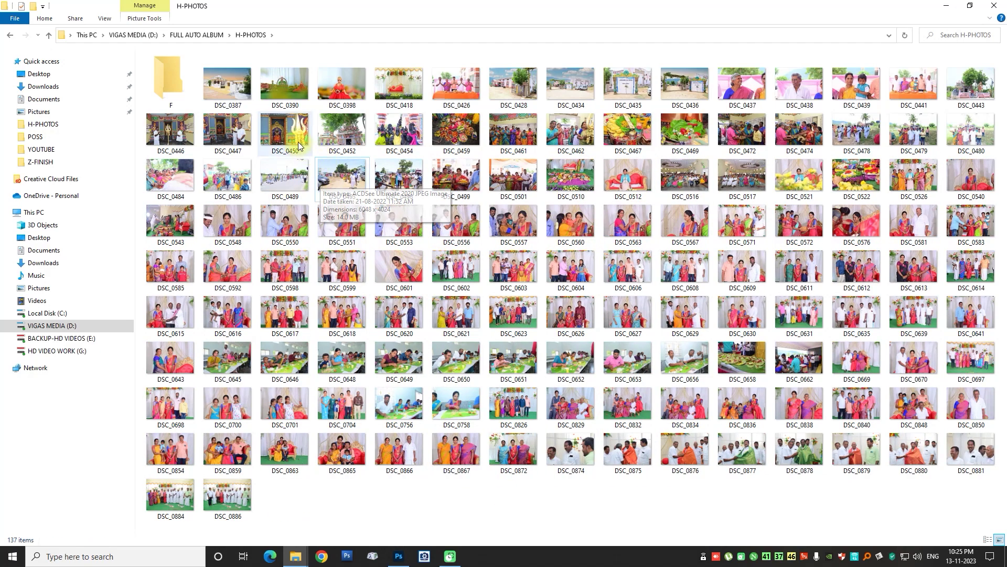
pyautogui.press('Delete')
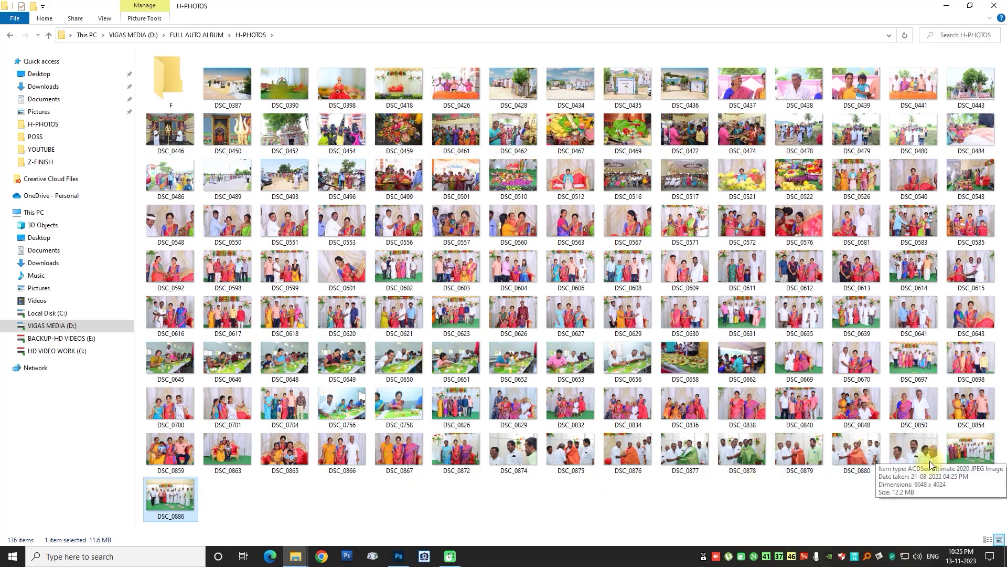
# Browse the H-PHOTOS, POSS and V-PHOTOS folders to check their photos.
pyautogui.hotkey('alt', 'Left')
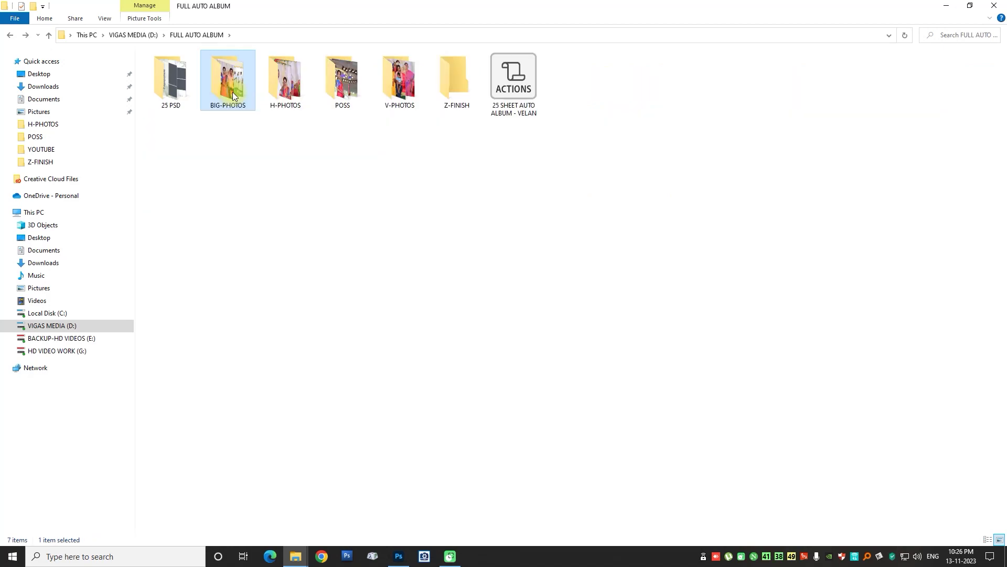
pyautogui.doubleClick(297, 87)
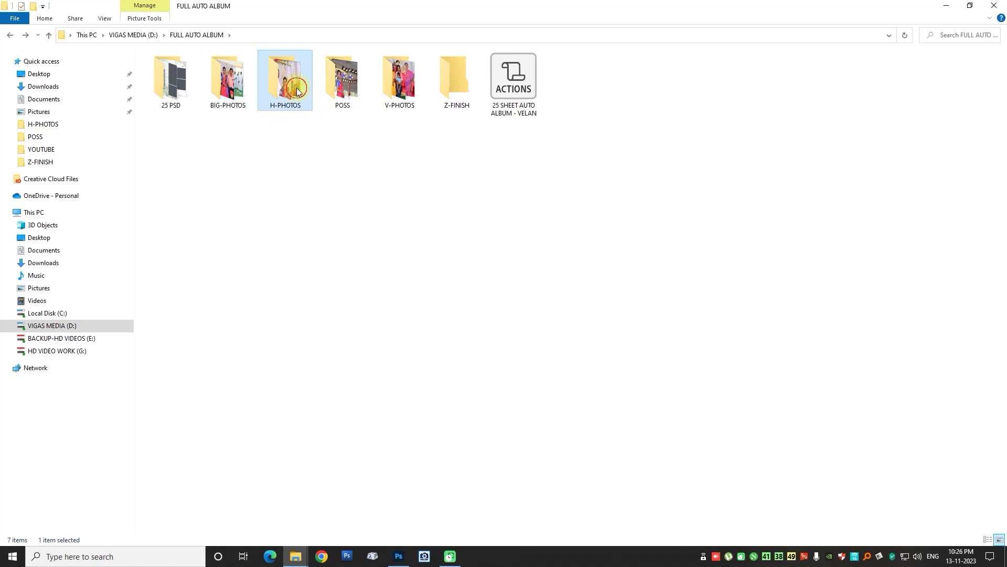
pyautogui.scroll(-2, 298, 121)
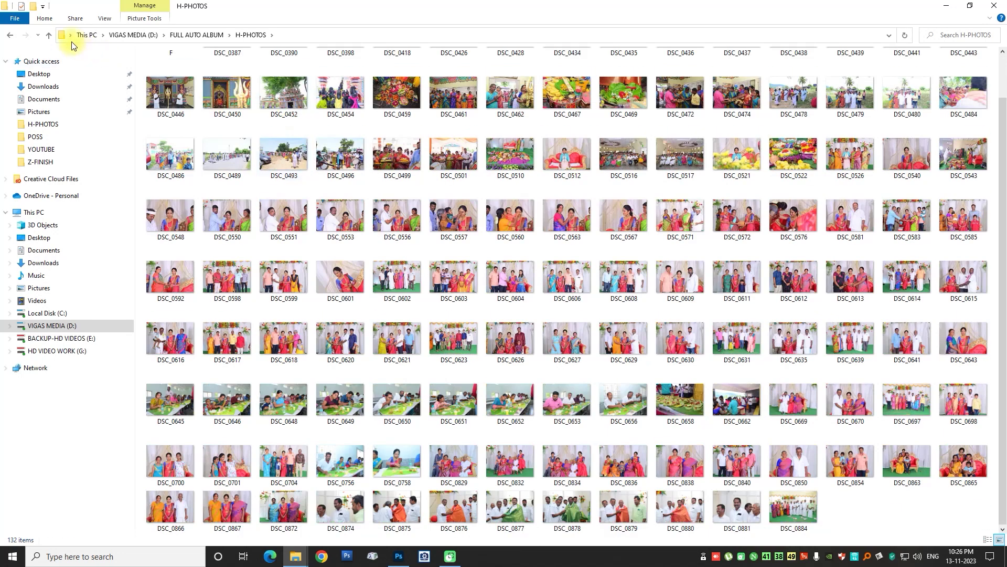
pyautogui.click(10, 35)
pyautogui.doubleClick(342, 84)
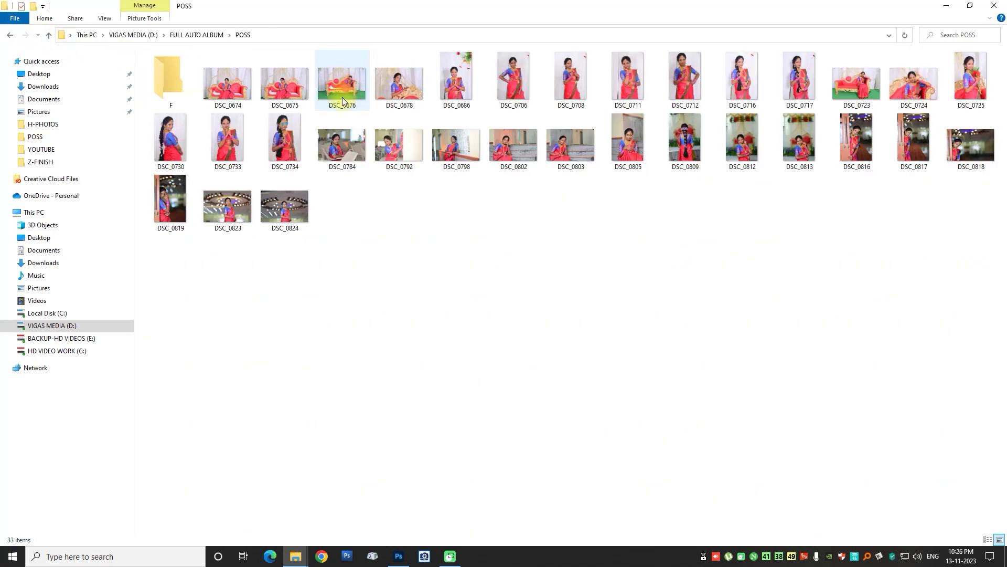
pyautogui.click(11, 35)
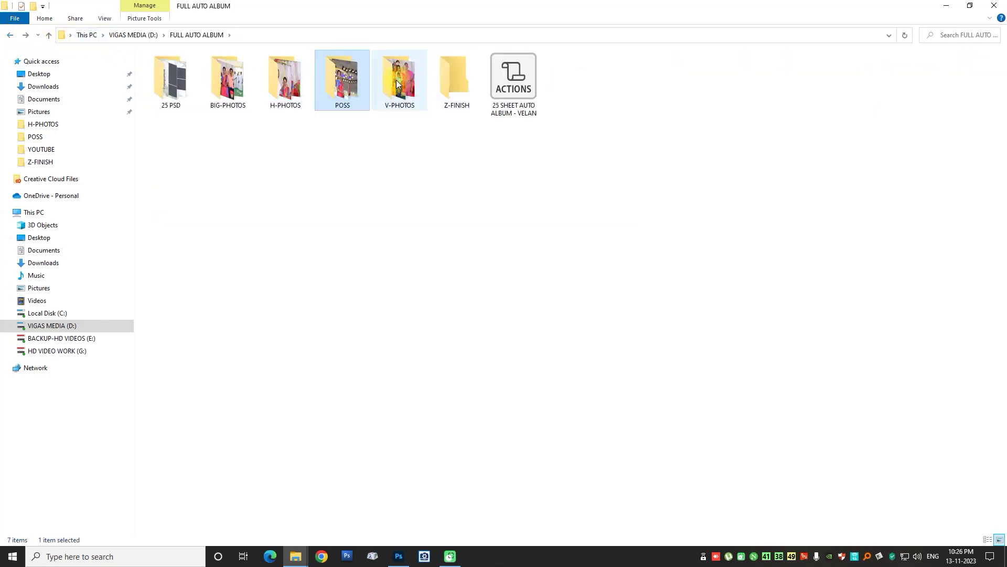
pyautogui.doubleClick(395, 80)
pyautogui.click(360, 101)
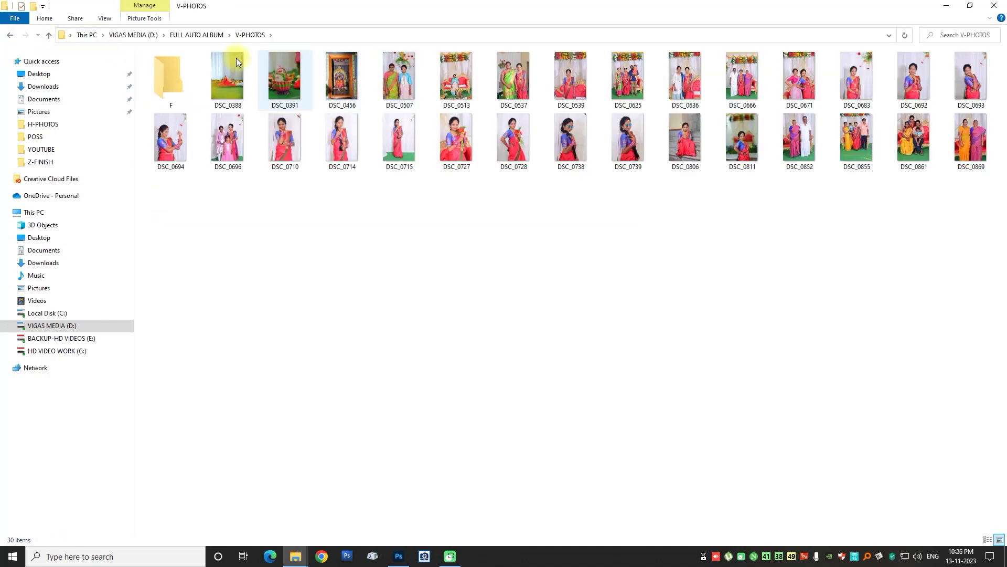
pyautogui.click(11, 35)
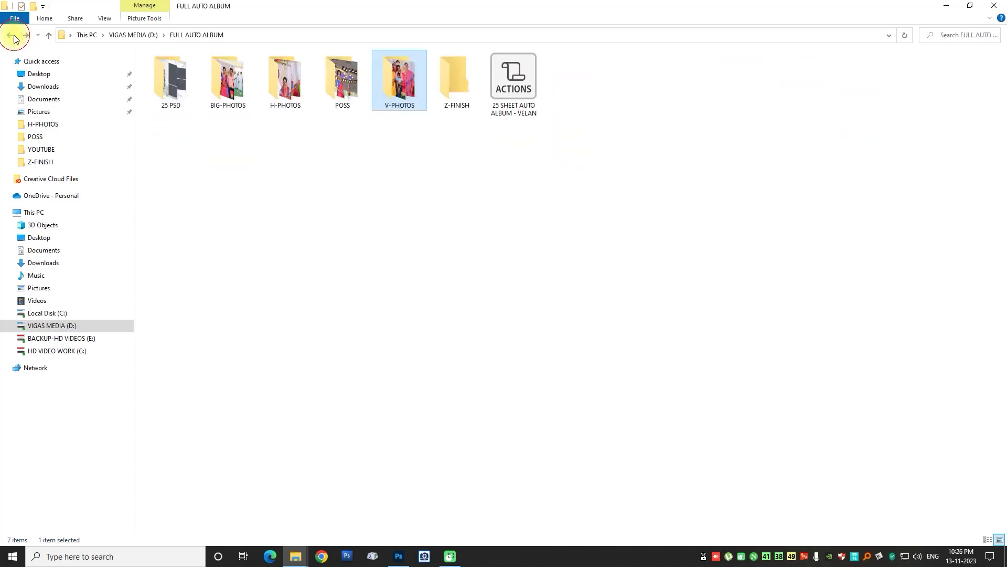
# Batch-rename the four BIG-PHOTOS pictures to the 1 series, leaving folder f out.
pyautogui.doubleClick(234, 101)
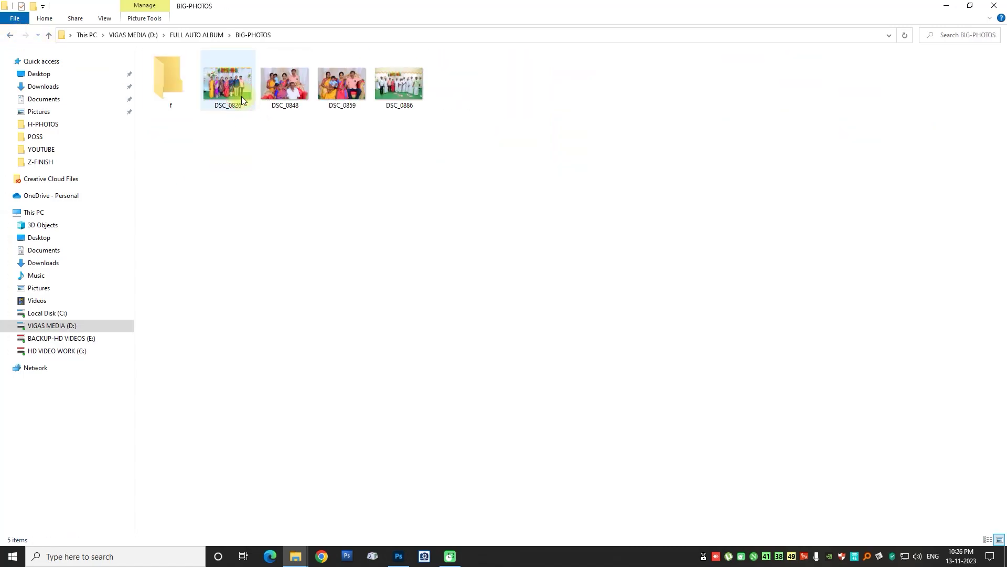
pyautogui.moveTo(228, 84)
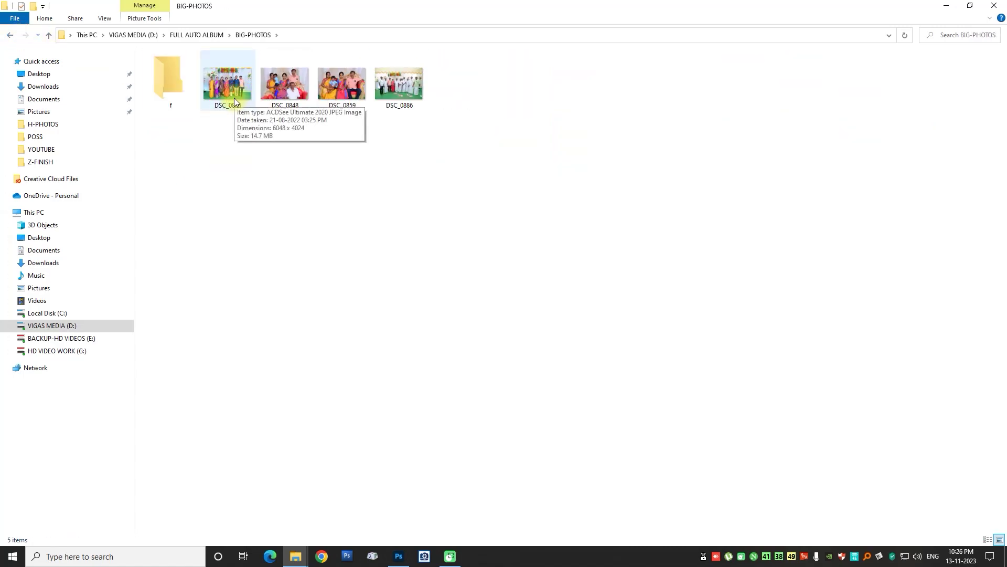
pyautogui.hotkey('ctrl', 'a')
pyautogui.keyDown('ctrl'); pyautogui.click(159, 87); pyautogui.keyUp('ctrl')
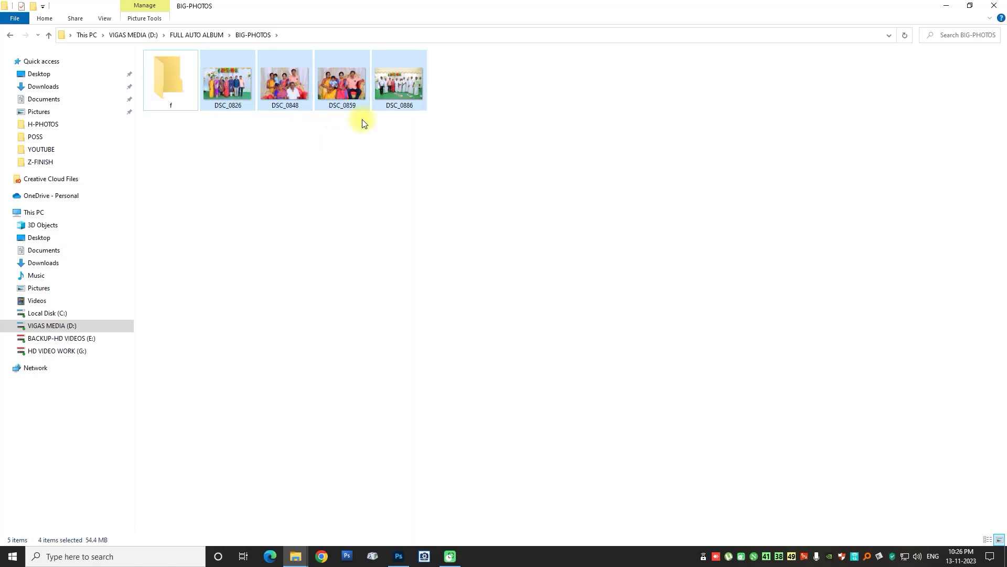
pyautogui.rightClick(400, 92)
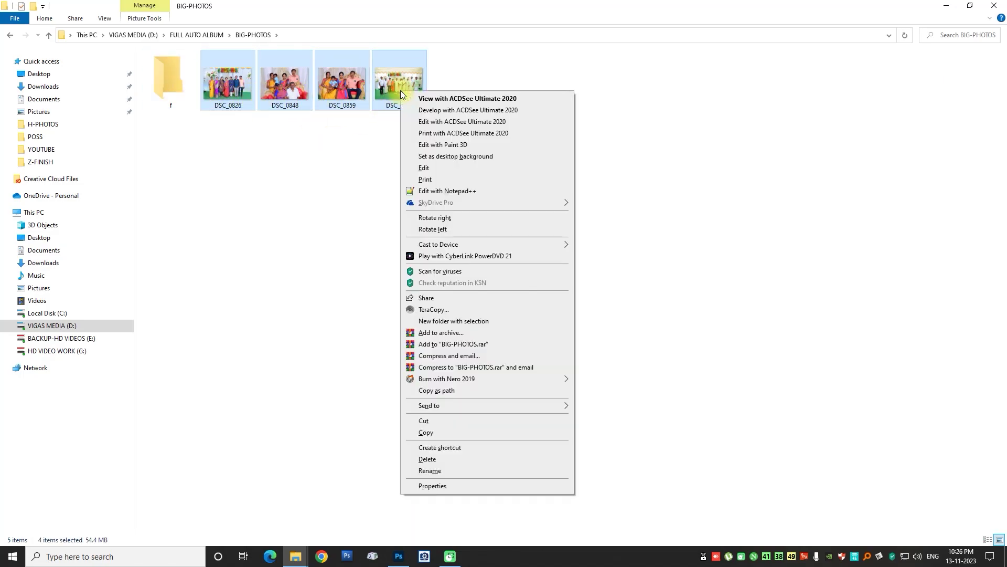
pyautogui.click(431, 469)
pyautogui.write('1')
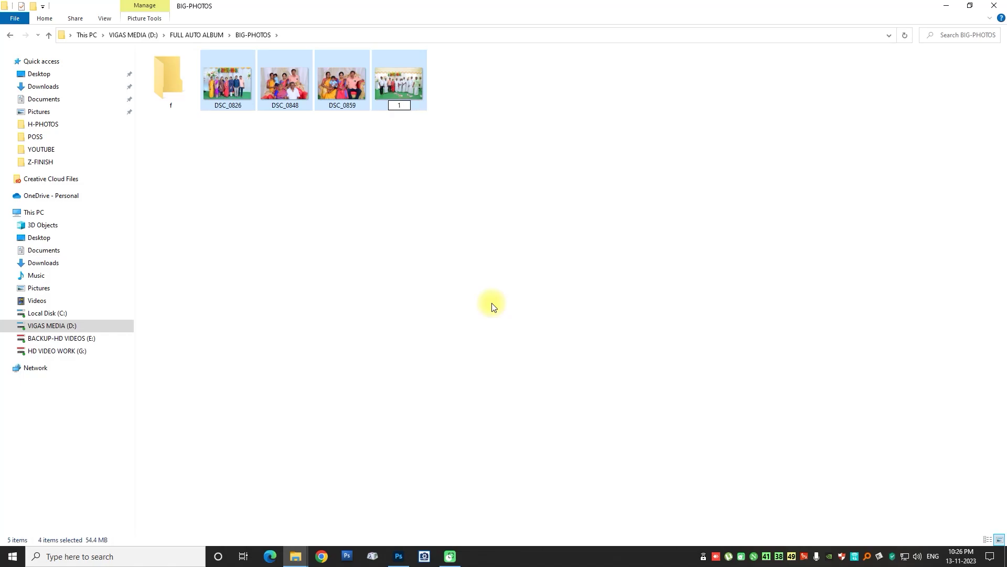
pyautogui.press('Return')
# Rename all 131 H-PHOTOS pictures to 1 (1)–1 (131), excluding folder F.
pyautogui.hotkey('alt', 'Up')
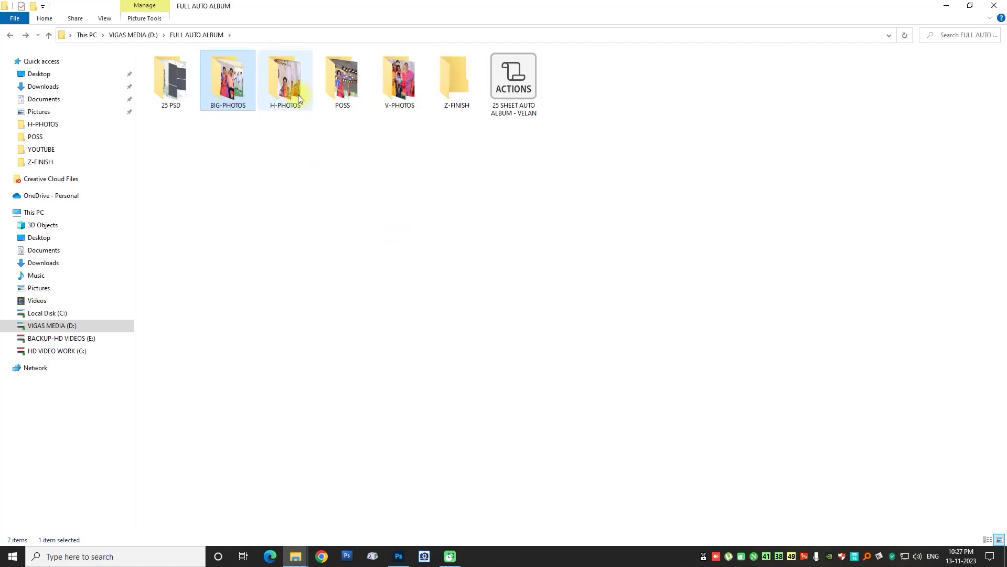
pyautogui.doubleClick(298, 95)
pyautogui.hotkey('ctrl', 'a')
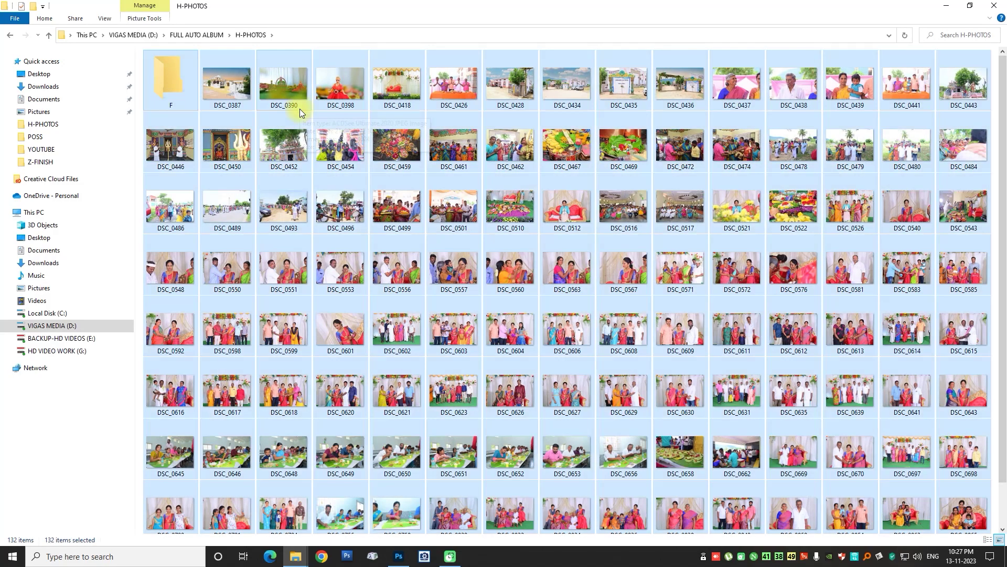
pyautogui.keyDown('ctrl'); pyautogui.click(172, 88); pyautogui.keyUp('ctrl')
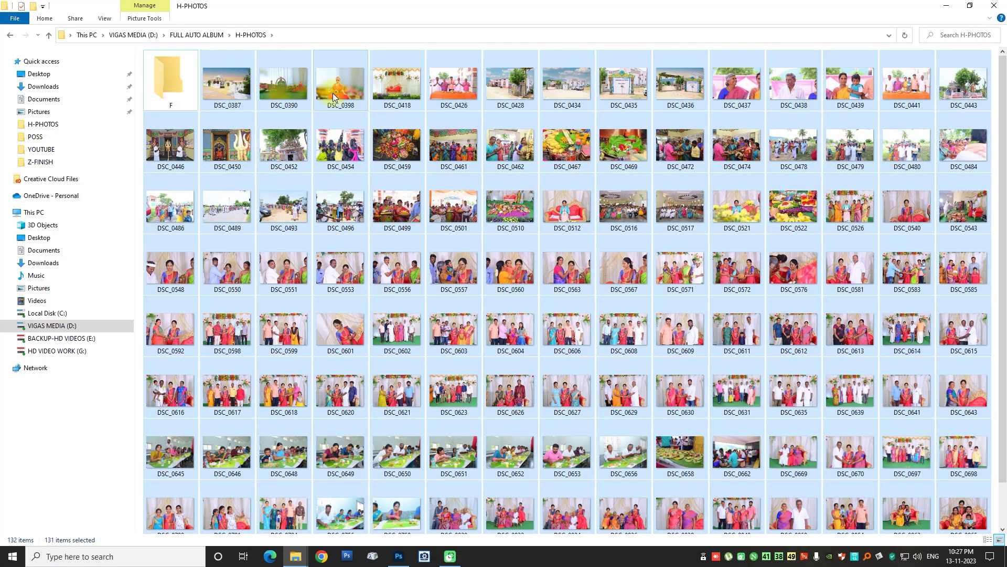
pyautogui.rightClick(232, 90)
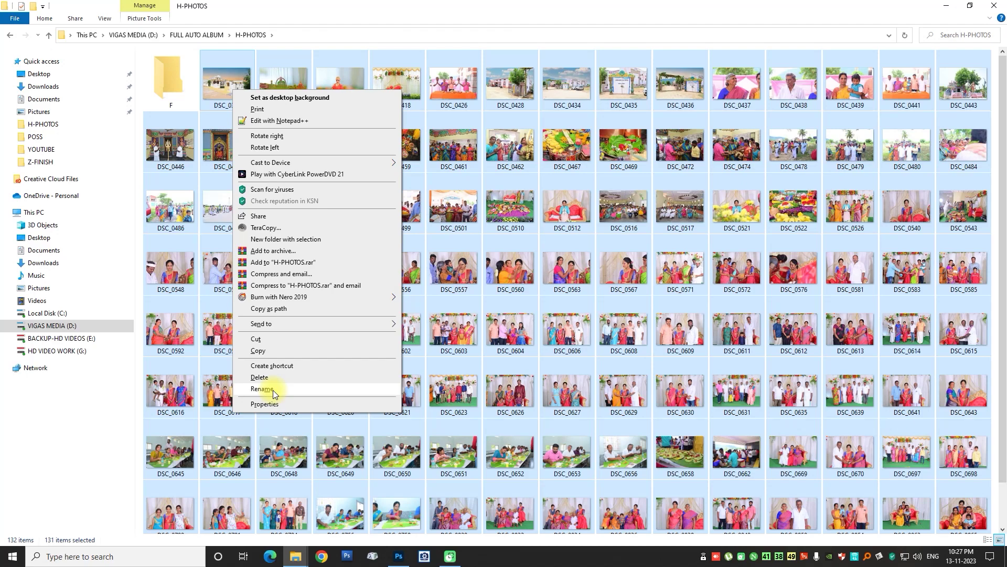
pyautogui.click(273, 389)
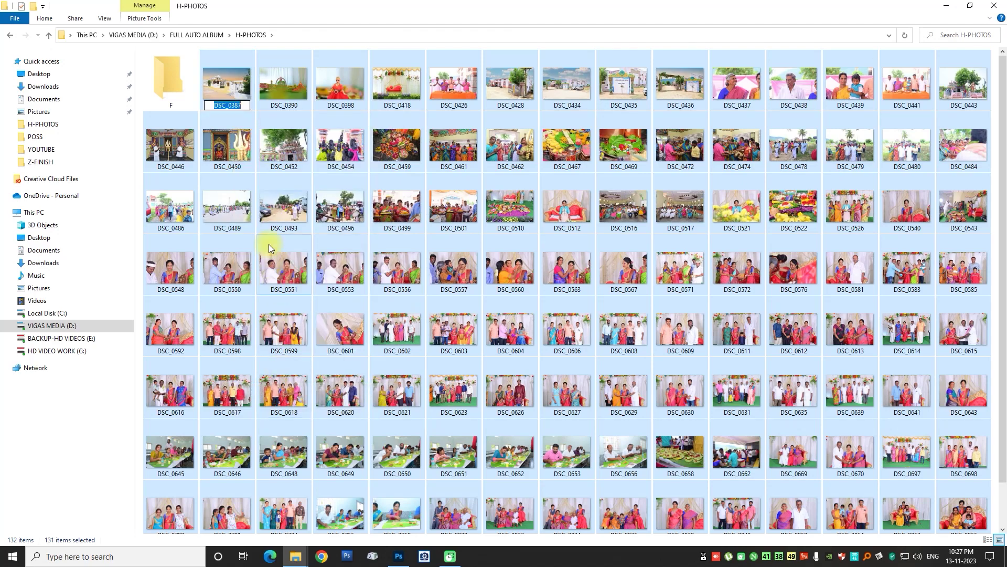
pyautogui.write('1')
pyautogui.press('Return')
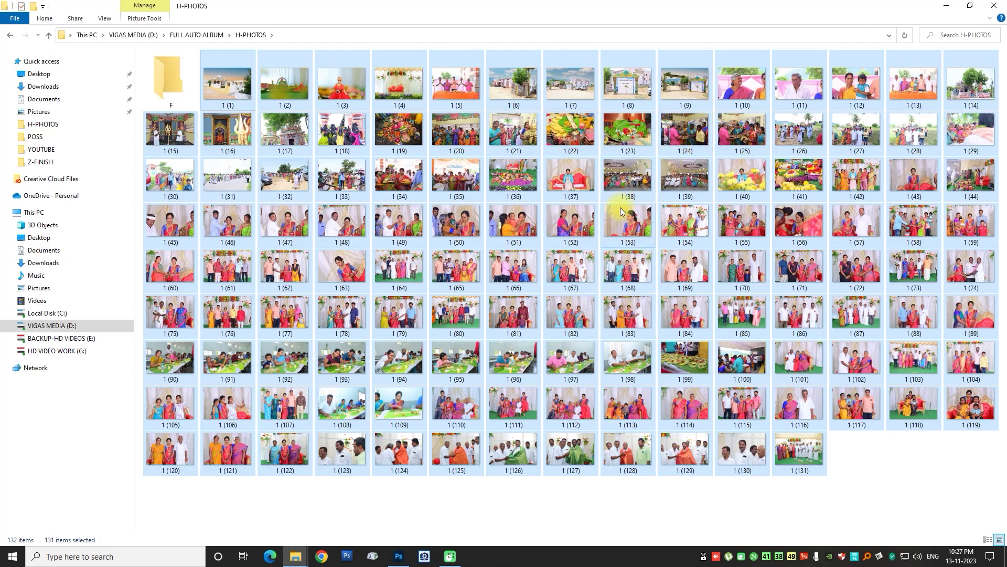
pyautogui.click(9, 39)
# Batch-rename the POSS photos DSC_0674 through DSC_0824 to the 1 (n) series.
pyautogui.doubleClick(331, 89)
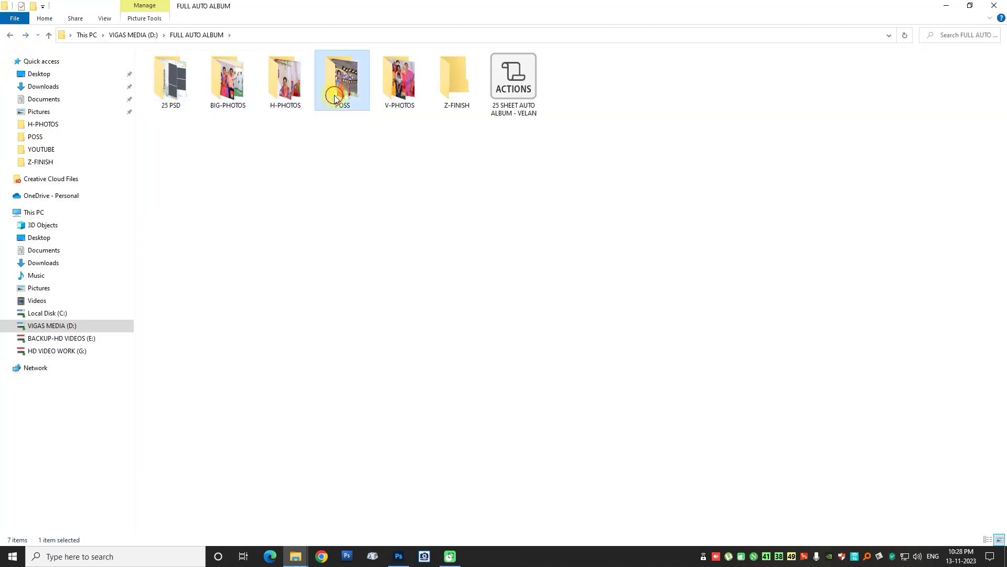
pyautogui.click(234, 96)
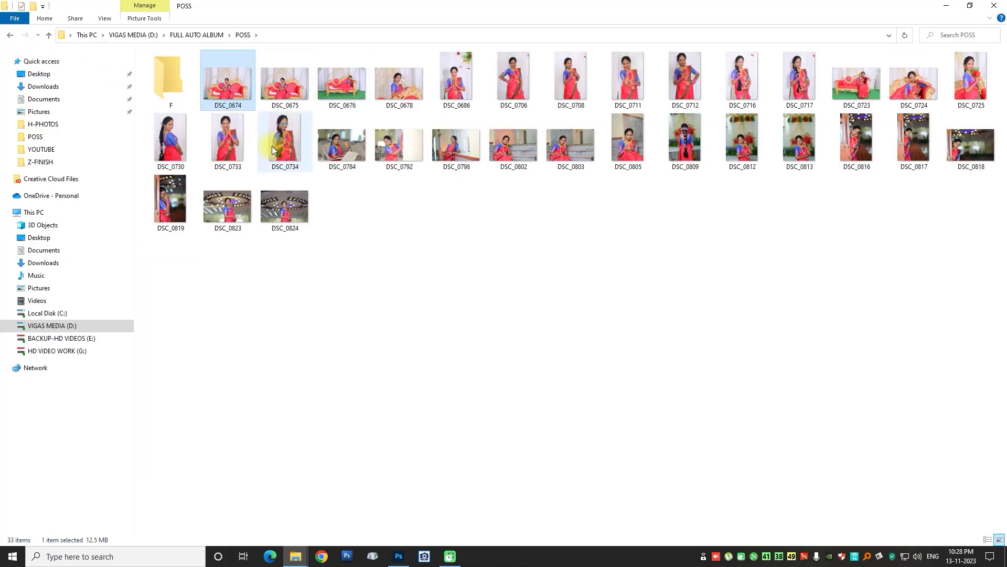
pyautogui.keyDown('shift'); pyautogui.click(290, 211); pyautogui.keyUp('shift')
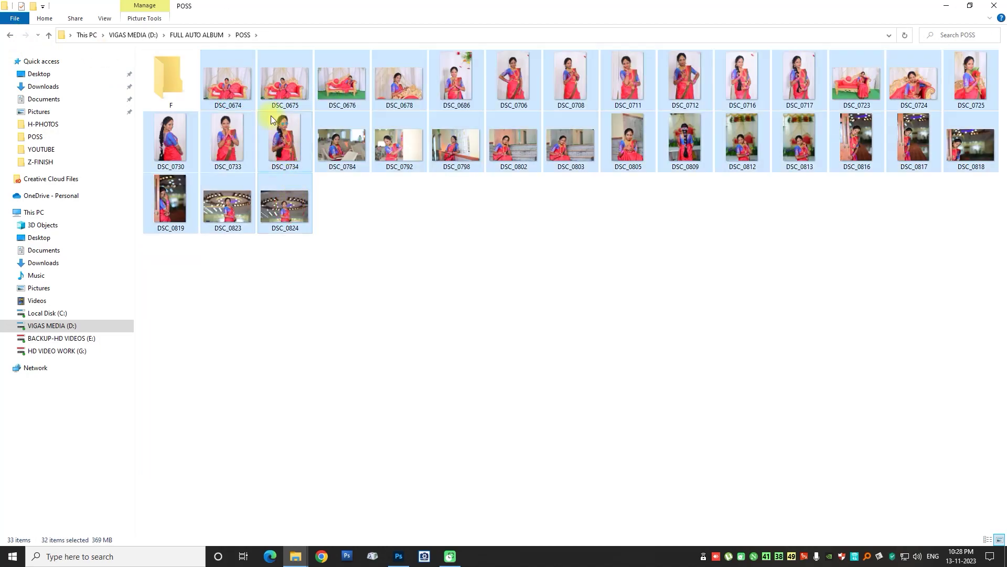
pyautogui.rightClick(227, 88)
pyautogui.click(258, 387)
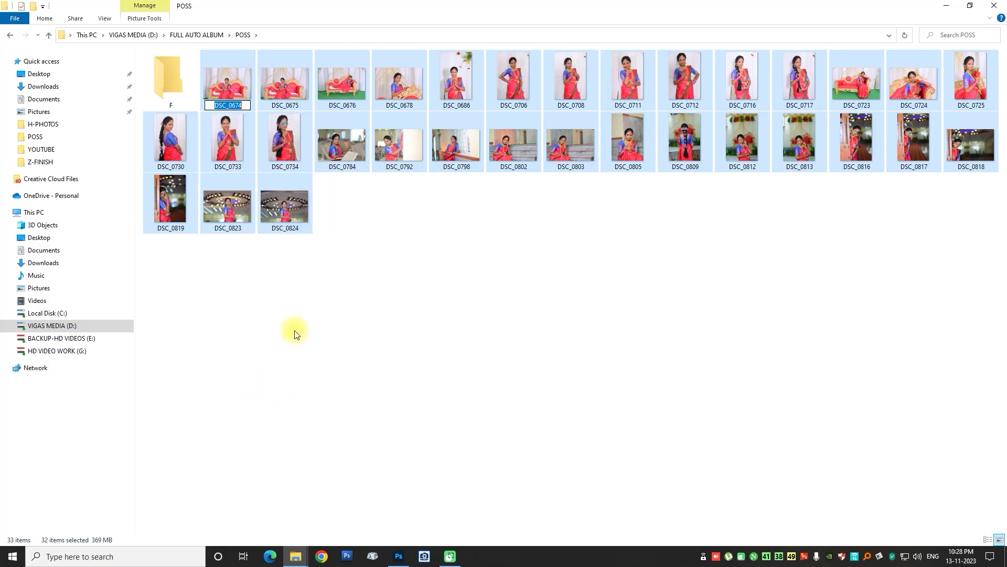
pyautogui.write('1')
pyautogui.press('Return')
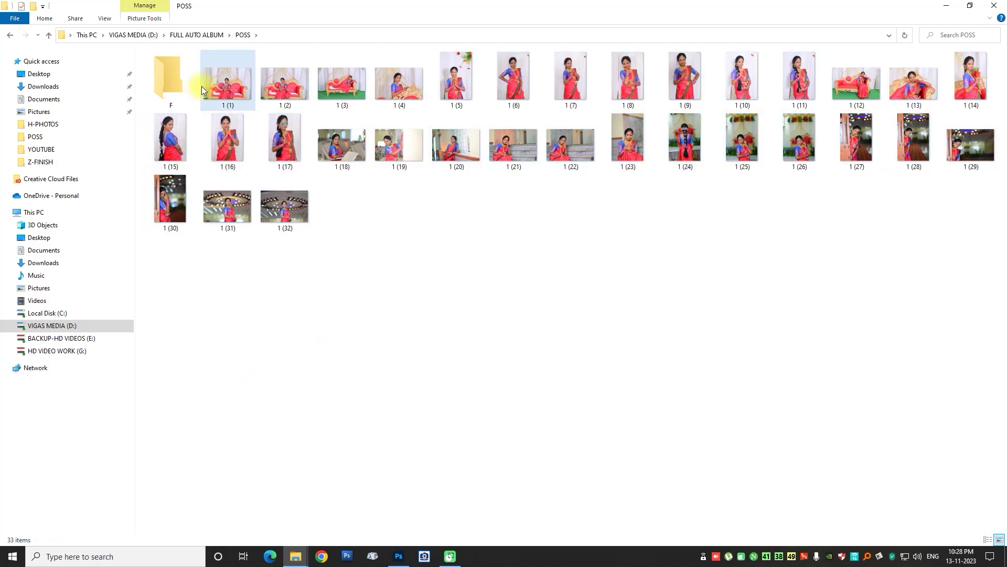
pyautogui.click(10, 34)
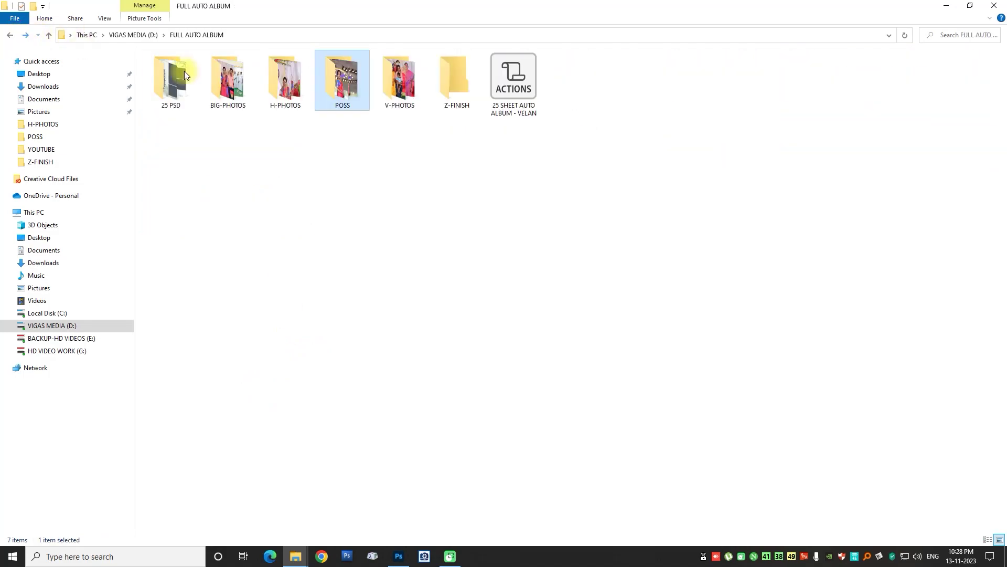
# Rename the 29 V-PHOTOS pictures to 1 (1)–1 (29), excluding folder F.
pyautogui.doubleClick(418, 98)
pyautogui.hotkey('ctrl', 'a')
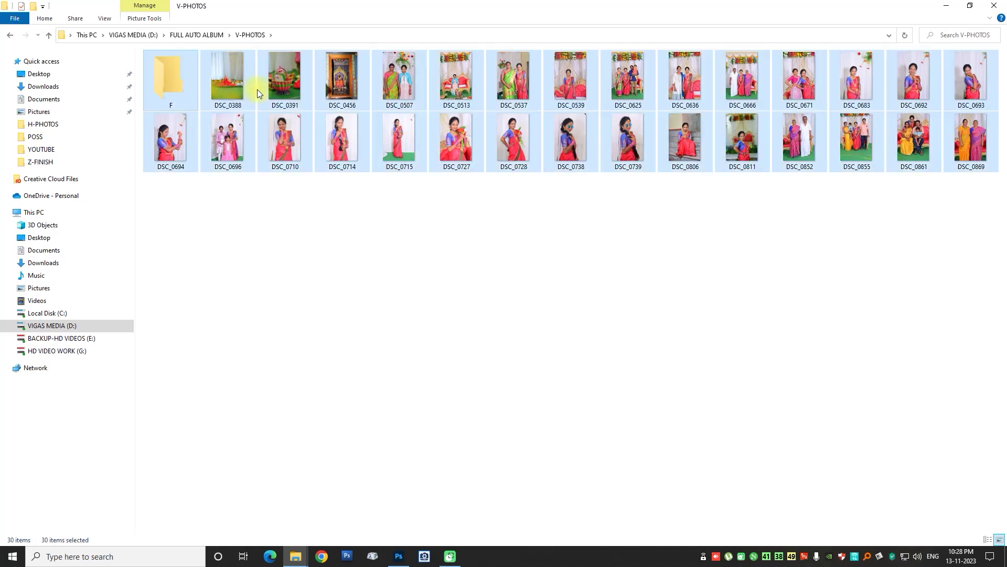
pyautogui.keyDown('ctrl'); pyautogui.click(171, 95); pyautogui.keyUp('ctrl')
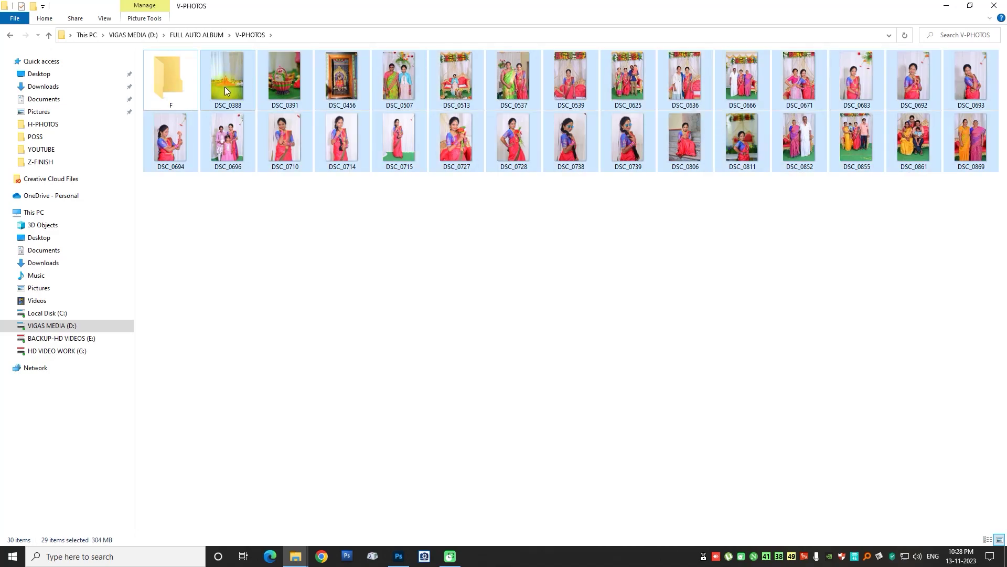
pyautogui.moveTo(227, 78)
pyautogui.rightClick(224, 90)
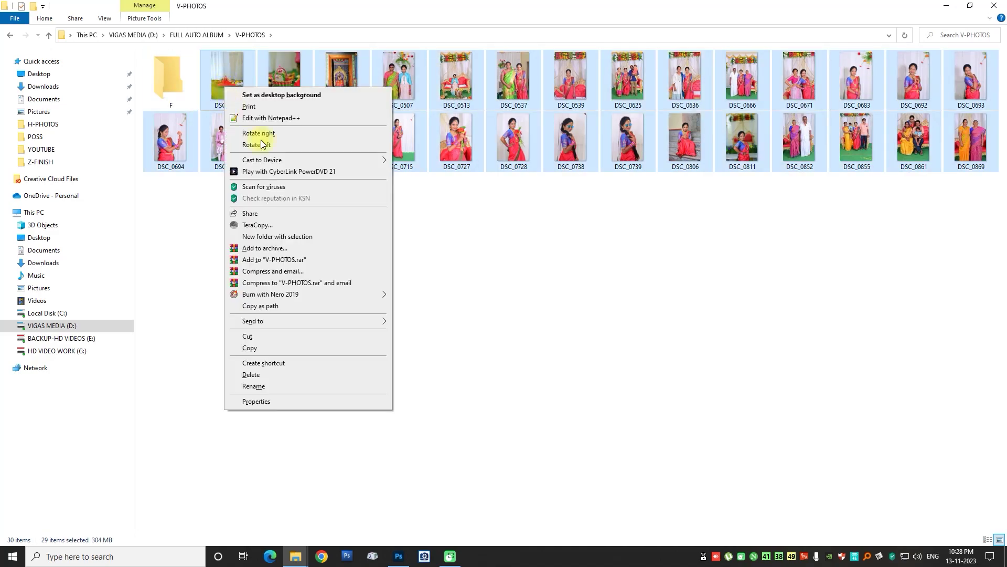
pyautogui.click(253, 386)
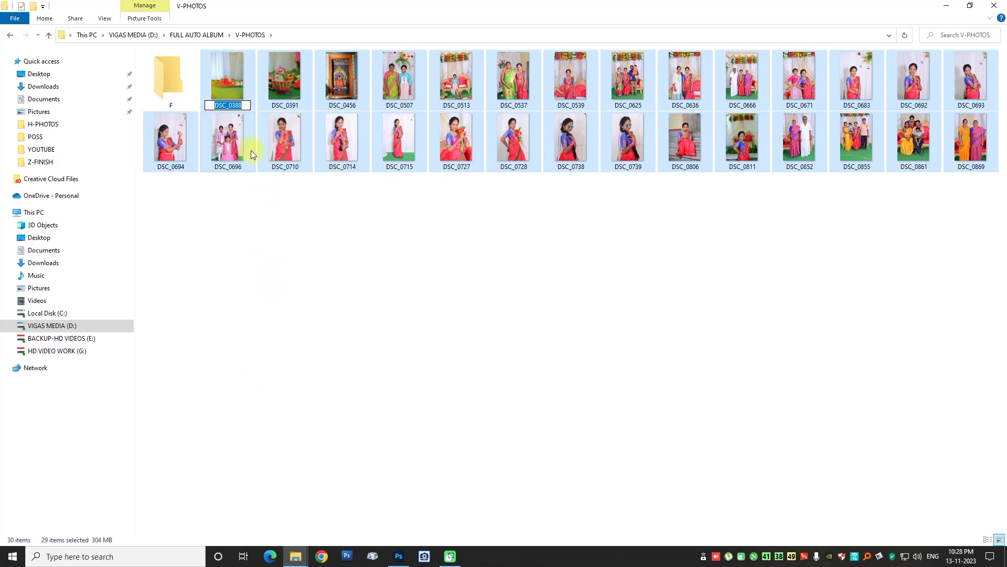
pyautogui.write('1')
pyautogui.press('Return')
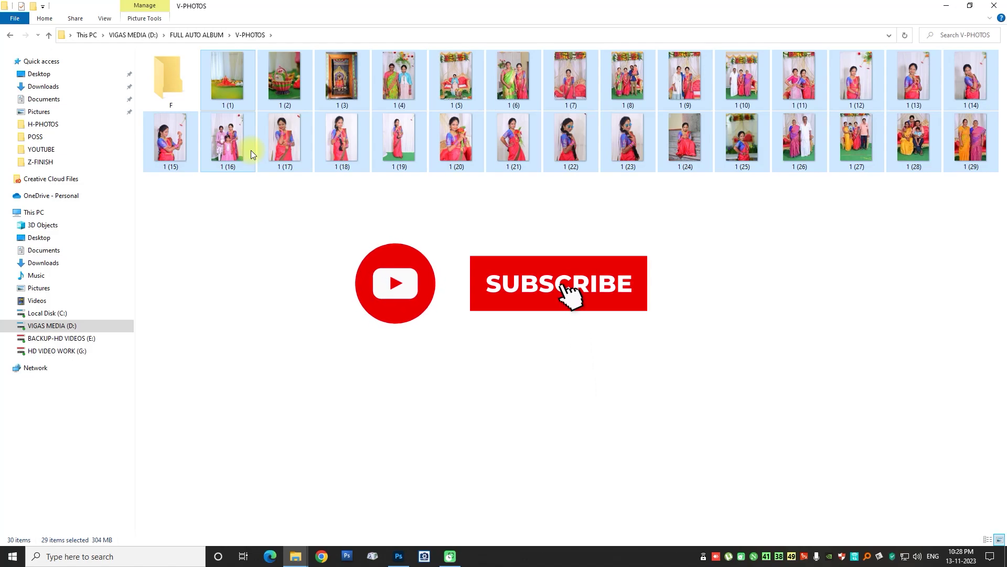
pyautogui.click(11, 36)
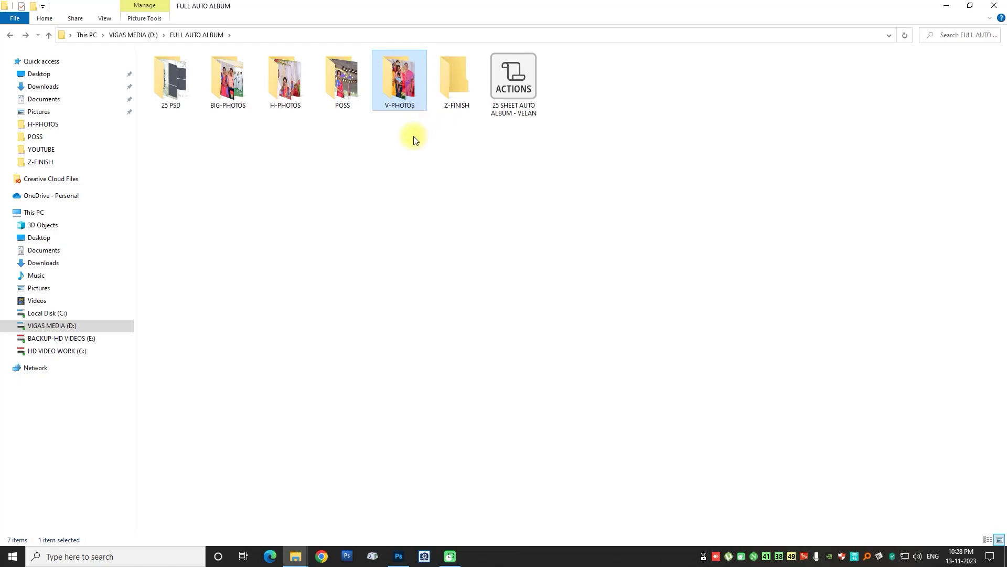
# Preview the blank 12x36 templates in 25 PSD from (1) up to 9 of 25, then close the viewer.
pyautogui.doubleClick(177, 98)
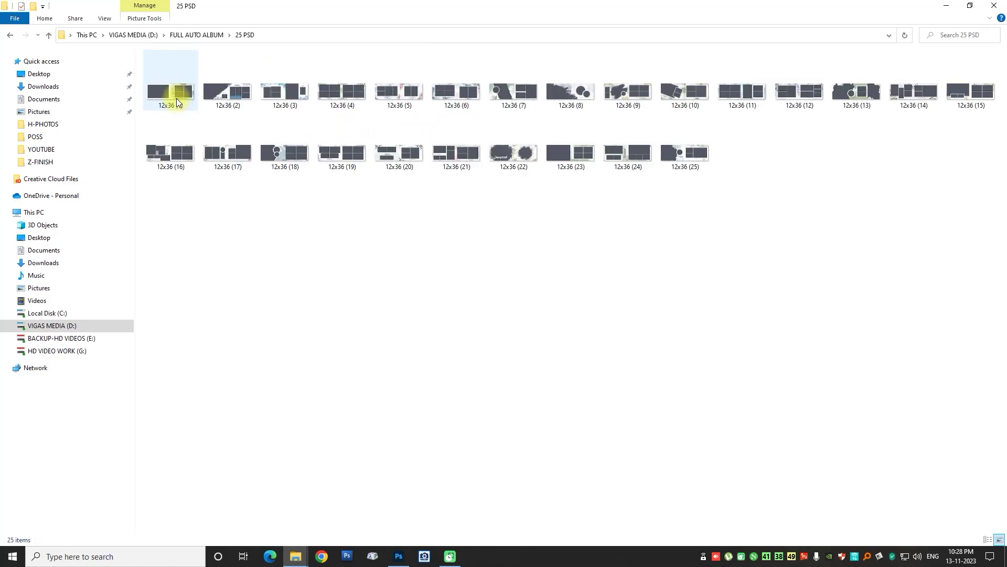
pyautogui.click(176, 99)
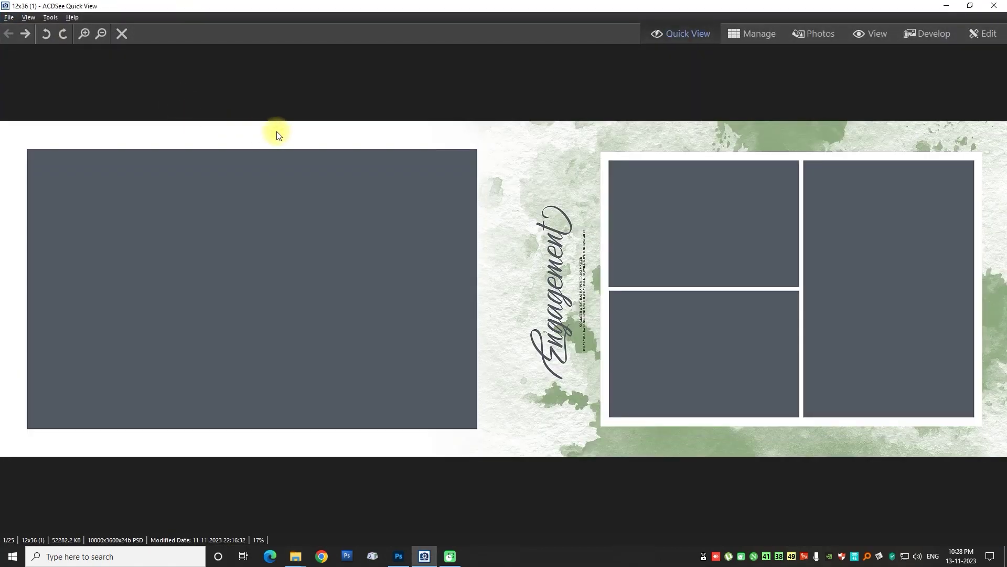
pyautogui.scroll(-1, 276, 131)
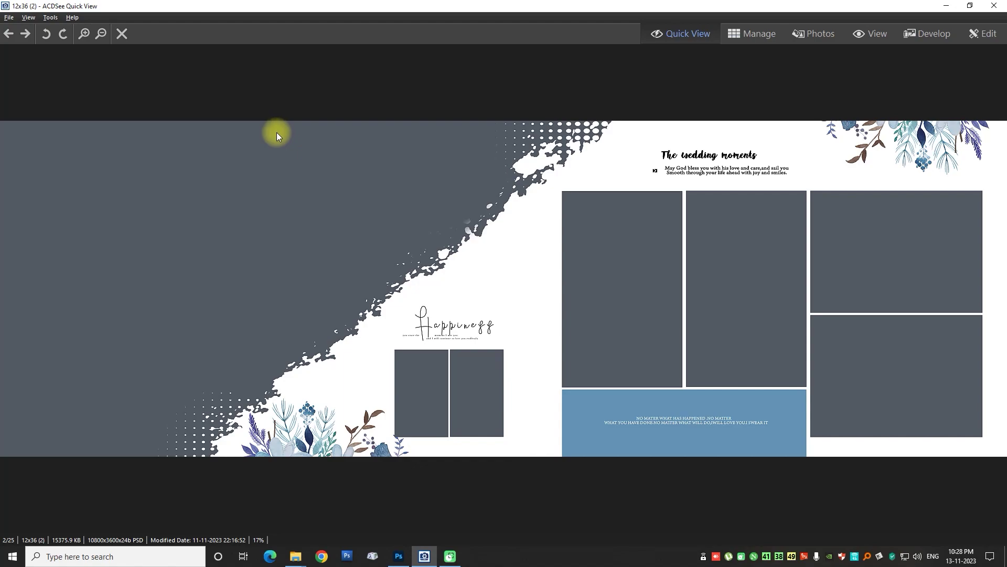
pyautogui.scroll(-1, 277, 132)
pyautogui.scroll(-1, 277, 132)
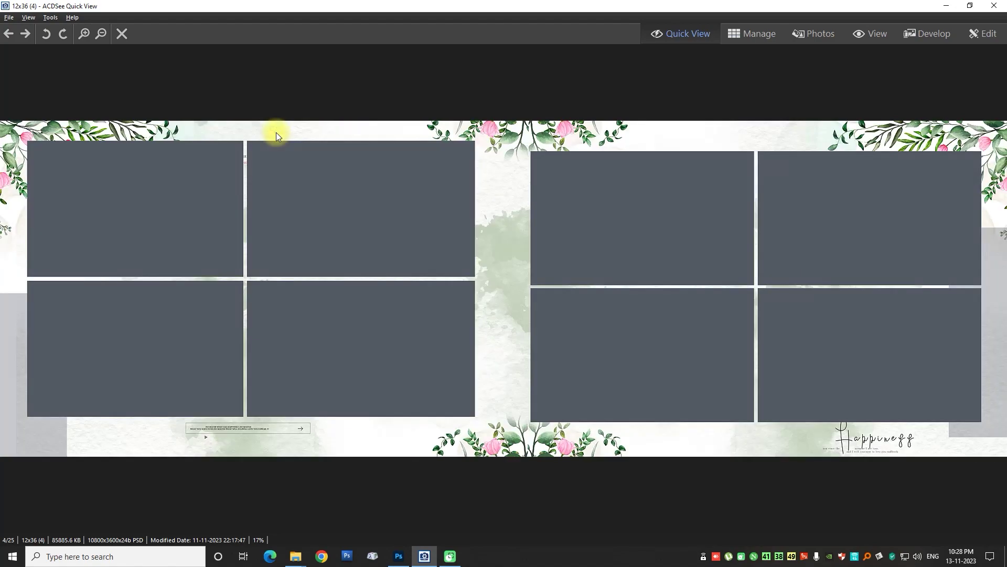
pyautogui.scroll(-1, 276, 130)
pyautogui.scroll(-1, 276, 130)
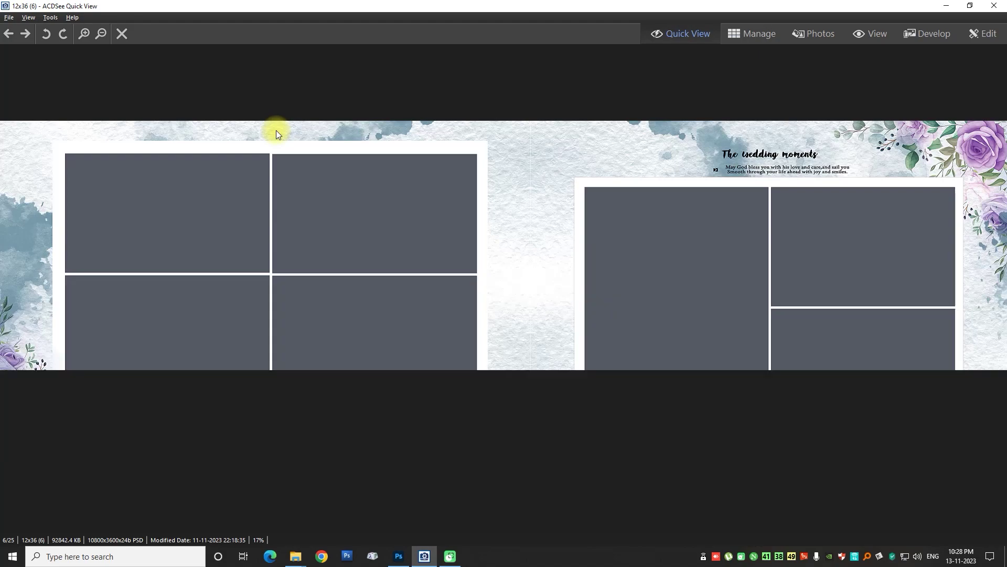
pyautogui.scroll(-1, 276, 130)
pyautogui.scroll(-1, 276, 130)
pyautogui.scroll(-1, 276, 130)
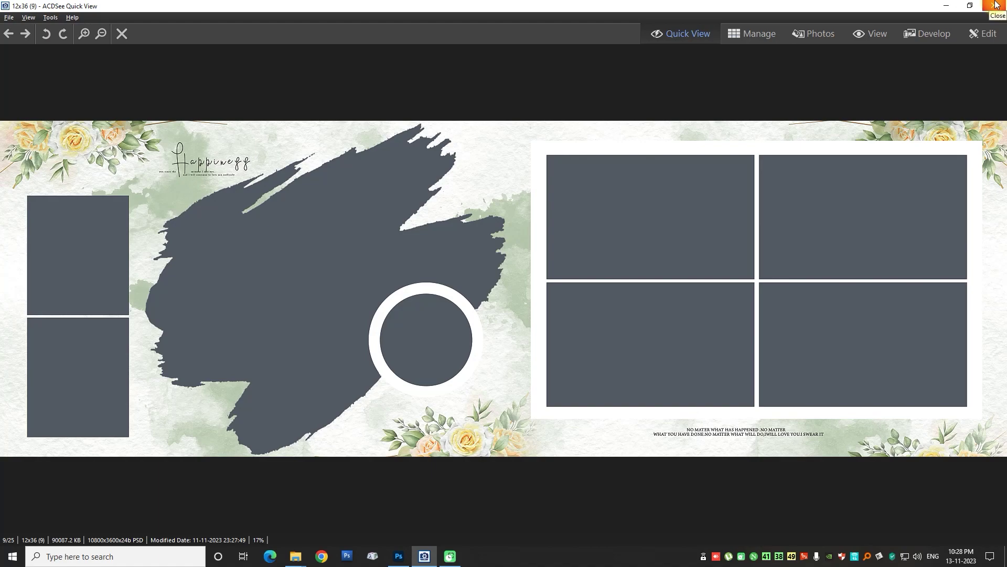
pyautogui.click(996, 4)
pyautogui.click(11, 36)
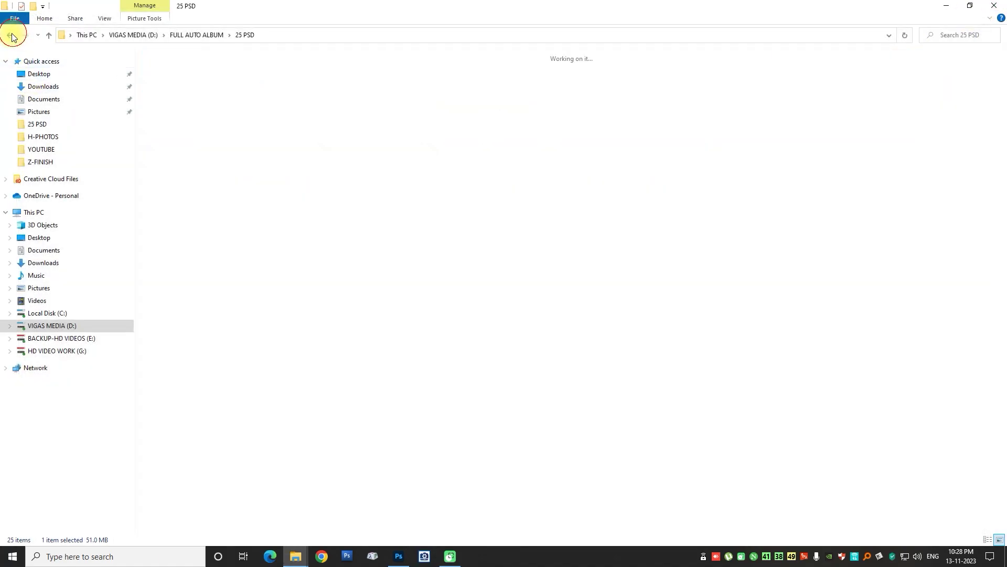
# Play the VELAN 25 action from the 25 SHEET AUTO ALBUM set in Photoshop.
pyautogui.click(398, 556)
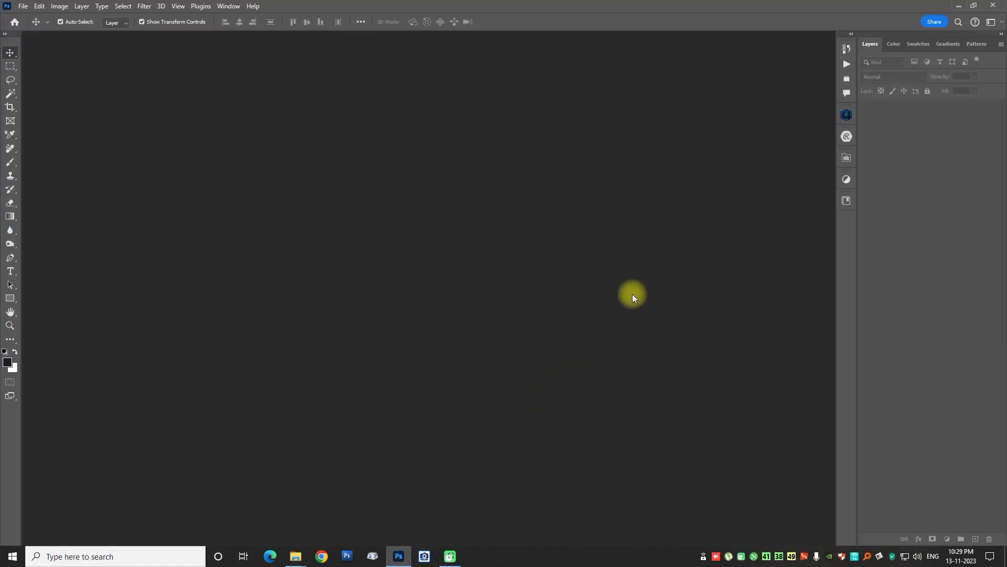
pyautogui.click(846, 64)
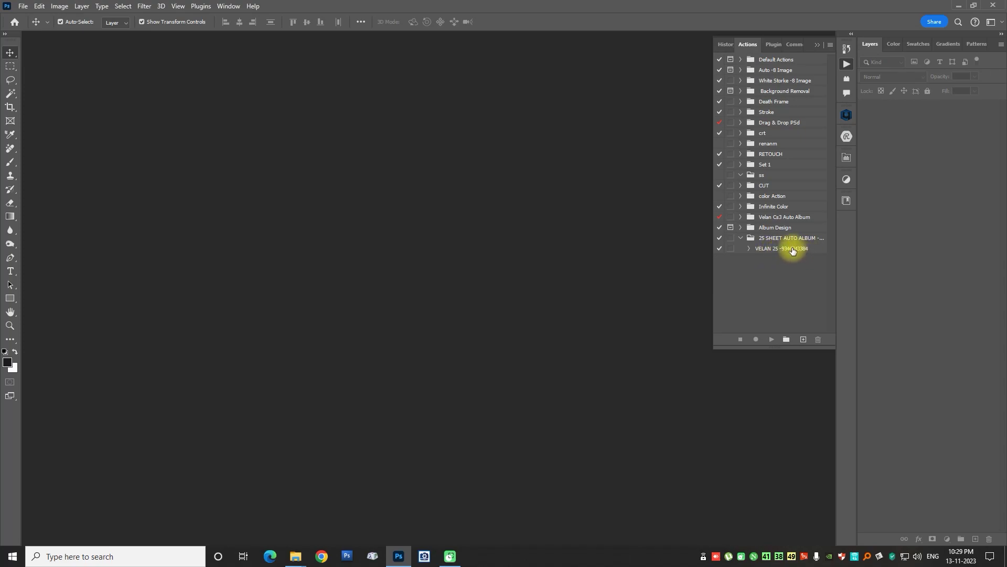
pyautogui.click(793, 250)
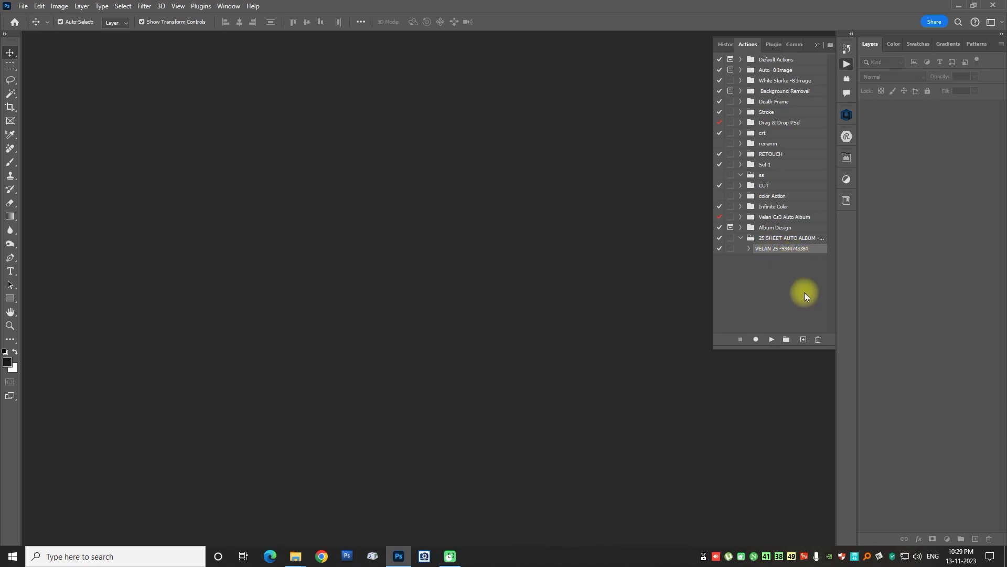
pyautogui.click(771, 340)
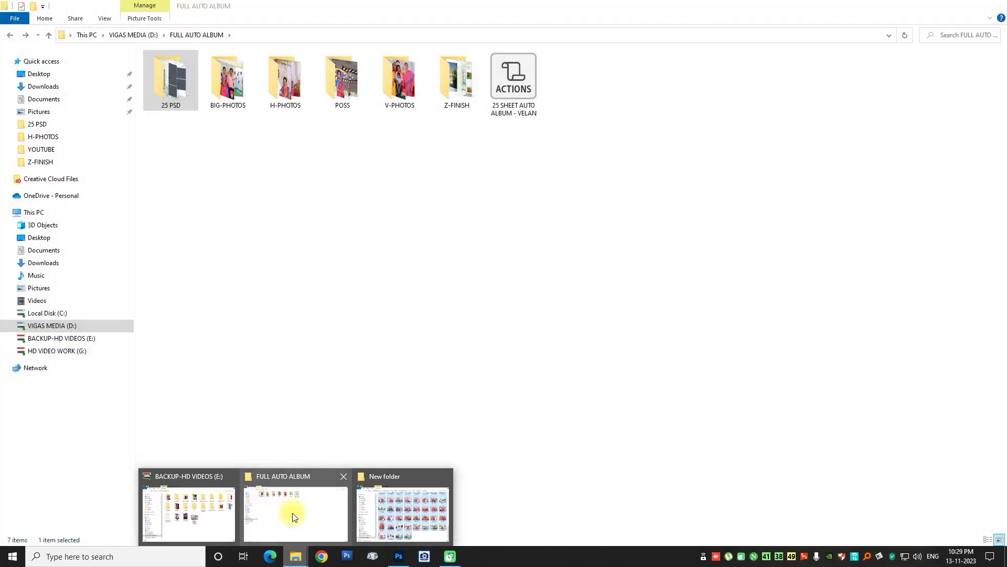
pyautogui.click(292, 512)
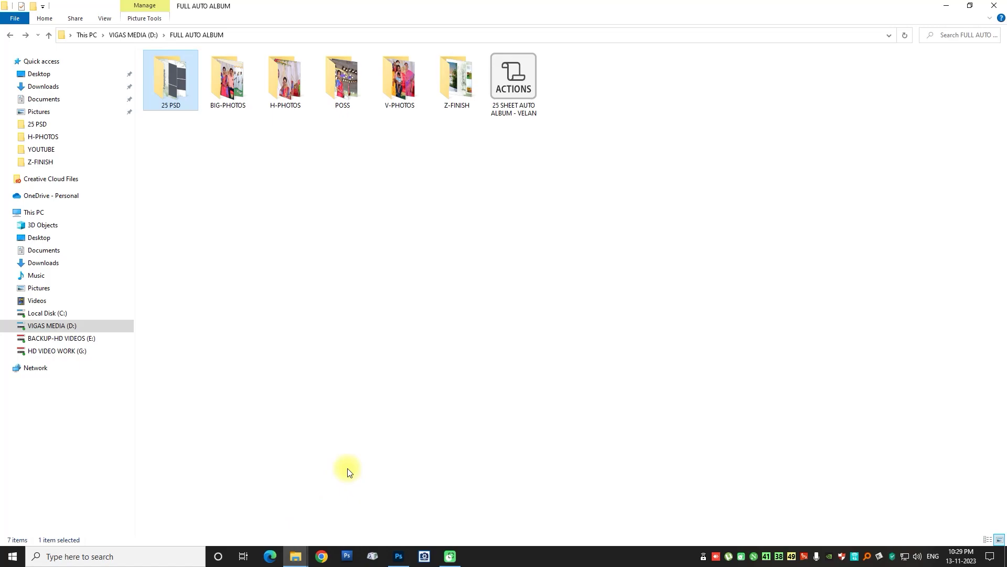
# Open Z-FINISH in a restored window centred over Photoshop and preview spread 12x36 (2).
pyautogui.doubleClick(455, 105)
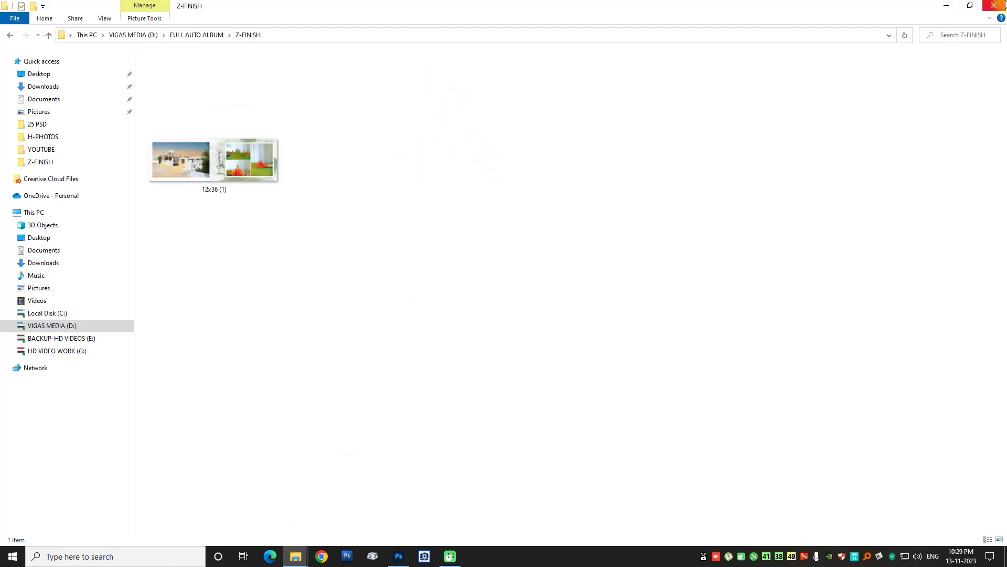
pyautogui.click(974, 7)
pyautogui.moveTo(625, 89); pyautogui.dragTo(527, 105)
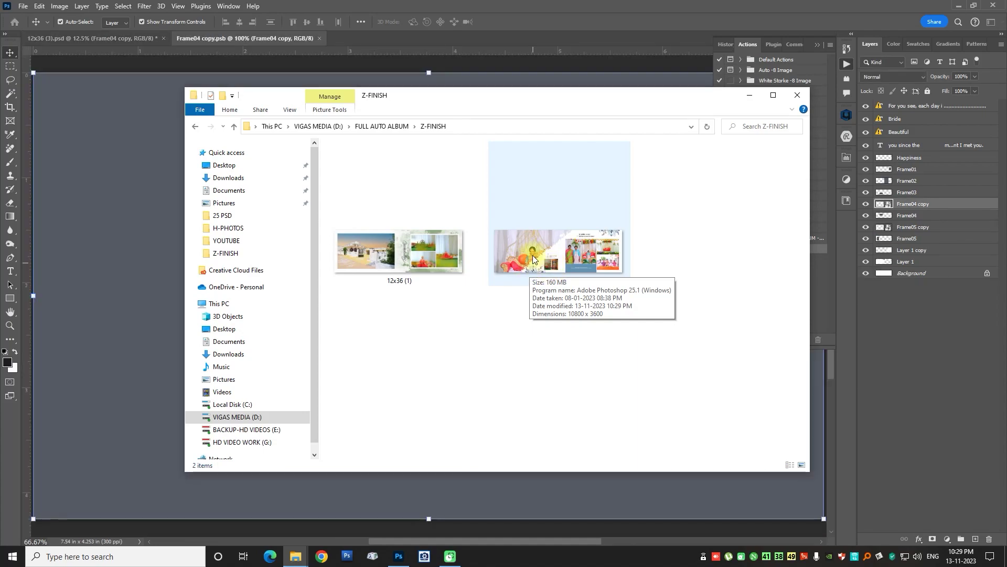
pyautogui.click(537, 255)
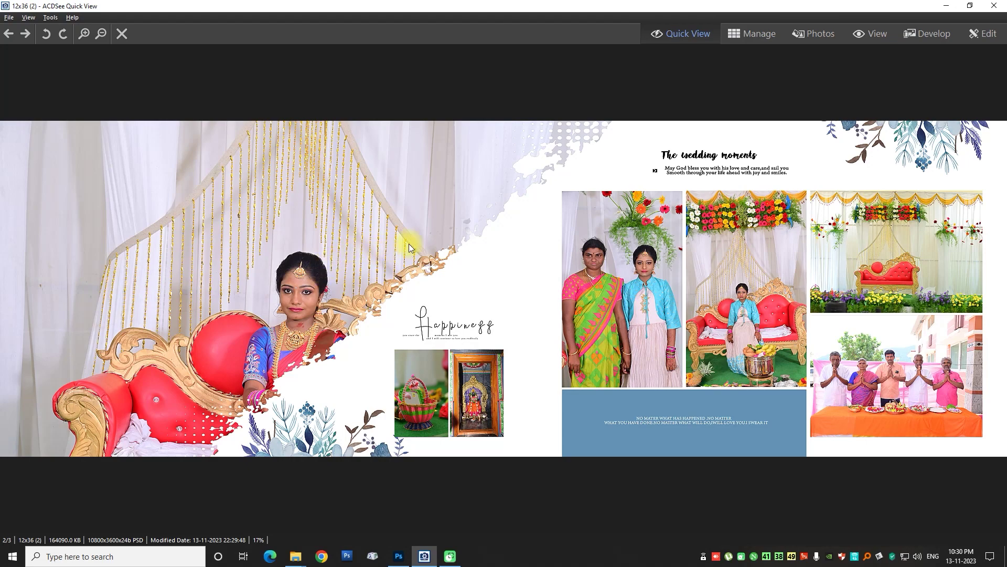
pyautogui.click(994, 5)
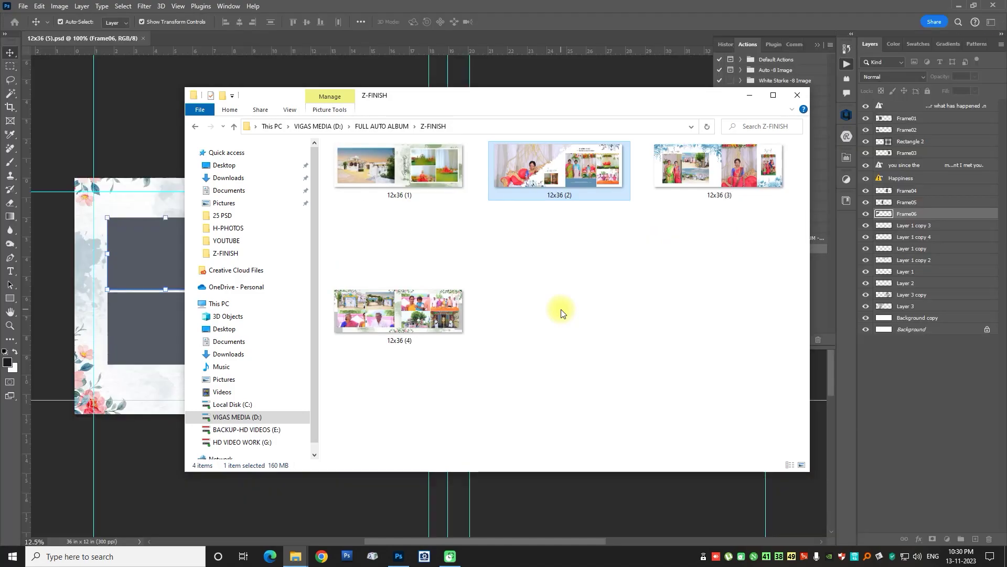
# Preview finished spreads 12x36 (1) through (4), then spread 12x36 (5), full-screen.
pyautogui.doubleClick(414, 178)
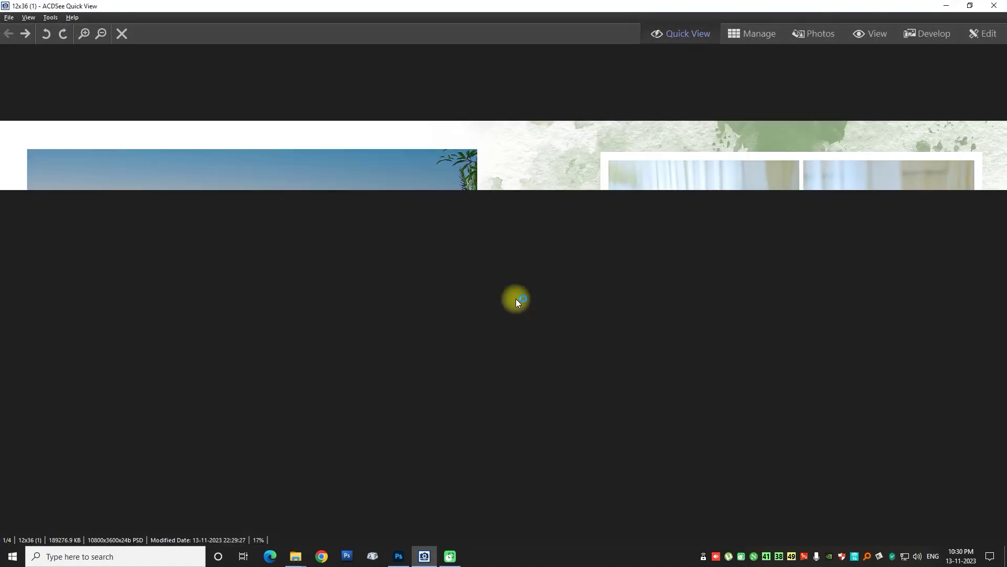
pyautogui.press('Right')
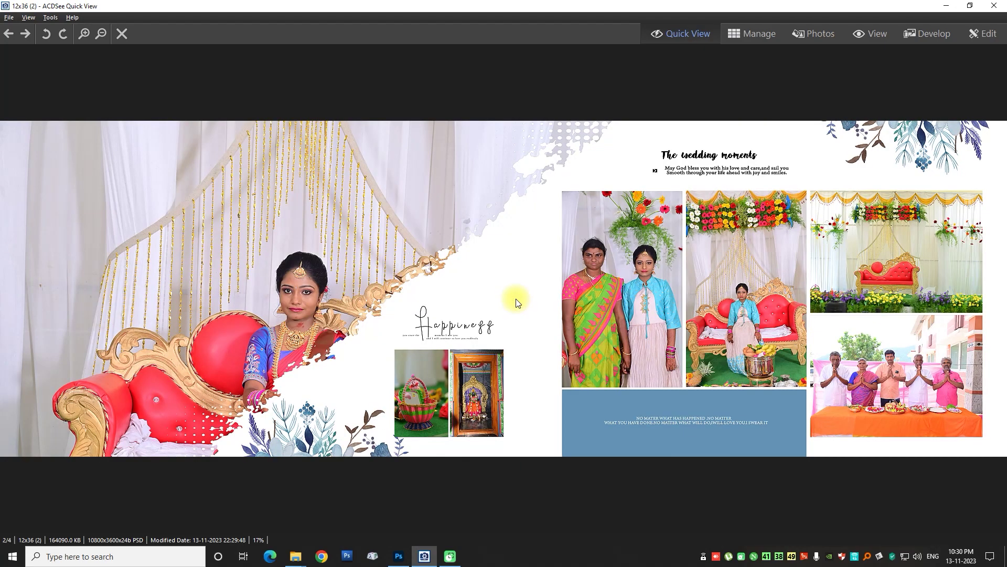
pyautogui.press('Right')
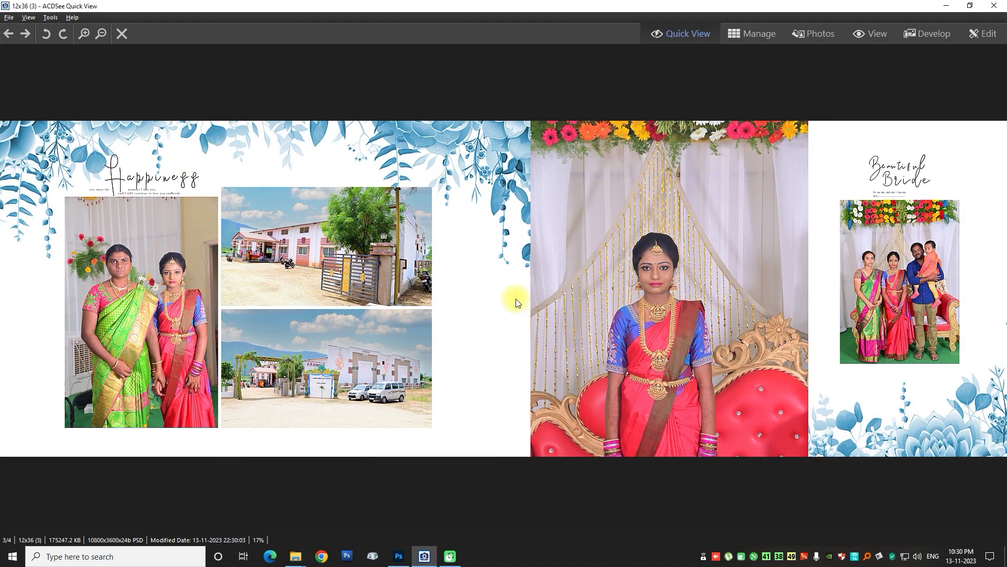
pyautogui.press('Right')
pyautogui.click(993, 6)
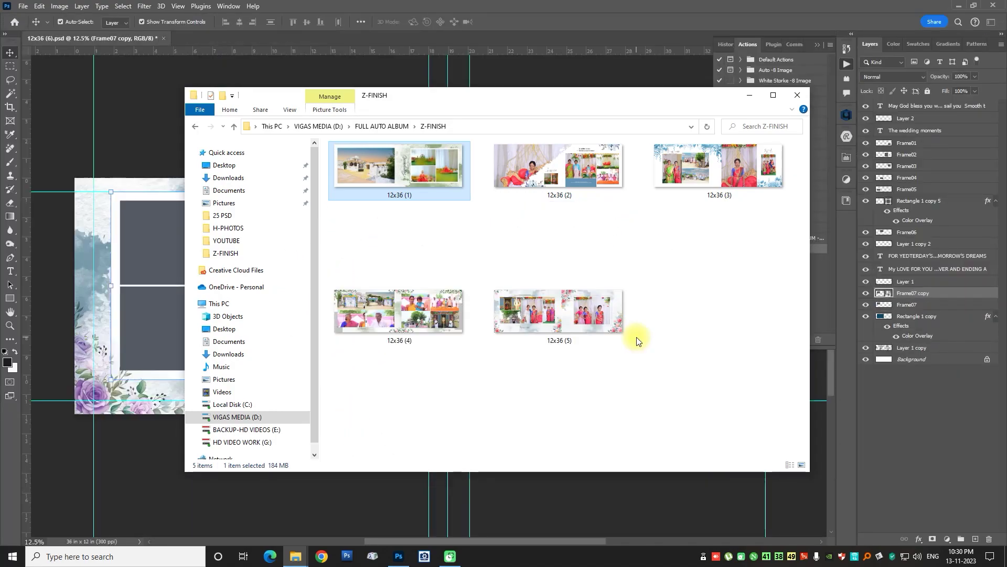
pyautogui.click(571, 324)
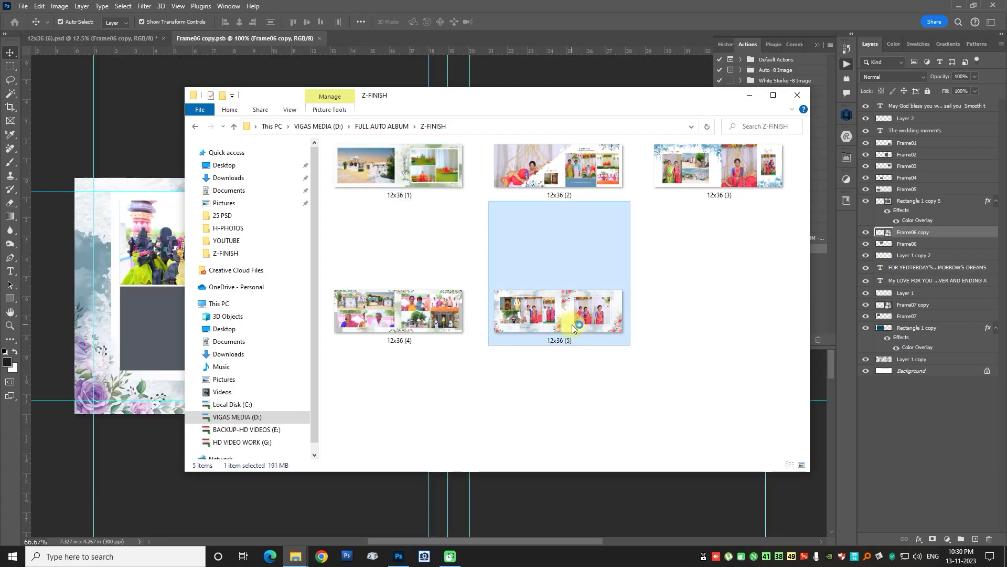
pyautogui.doubleClick(571, 324)
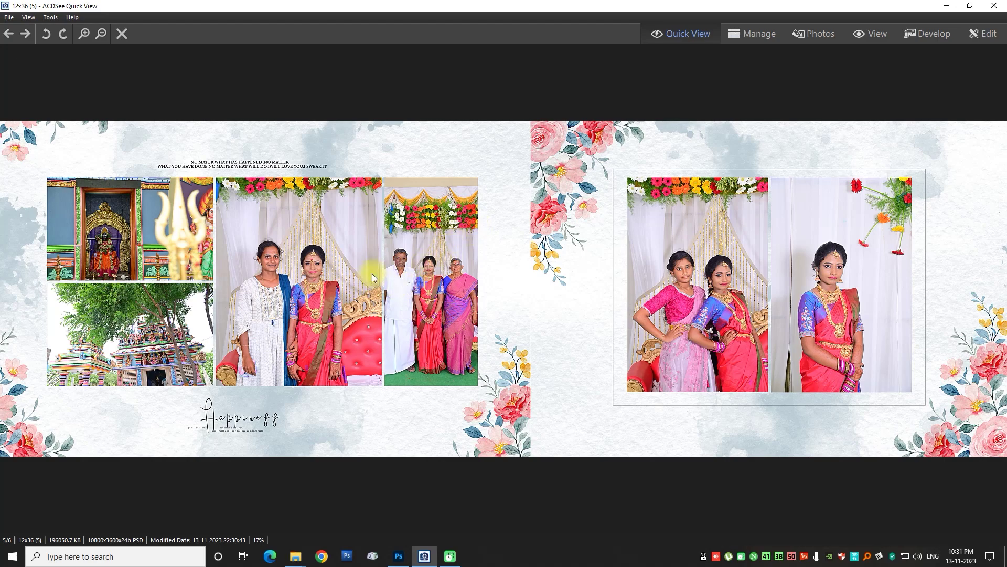
pyautogui.click(994, 5)
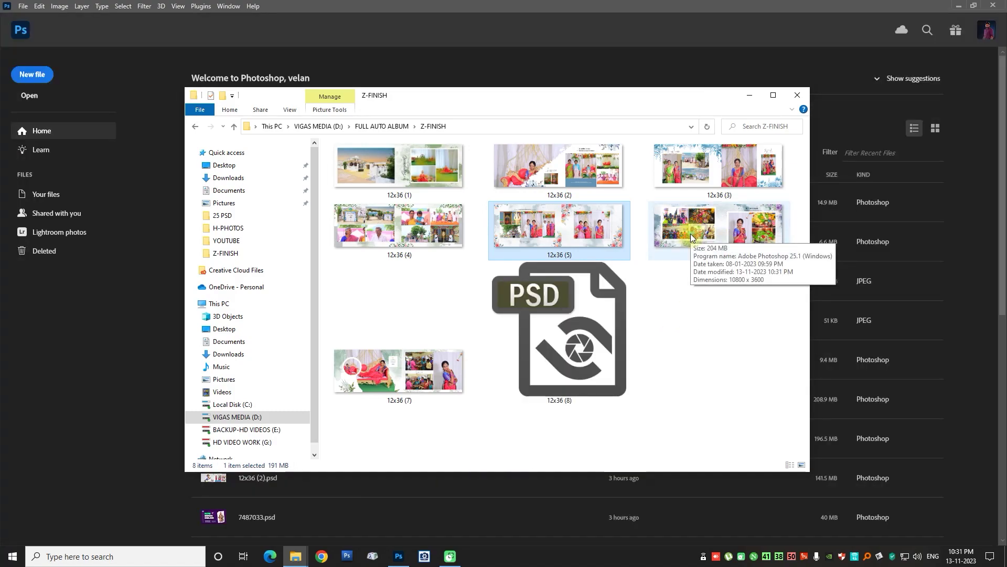
# Preview spreads 12x36 (6) onward through the following sheets.
pyautogui.click(690, 234)
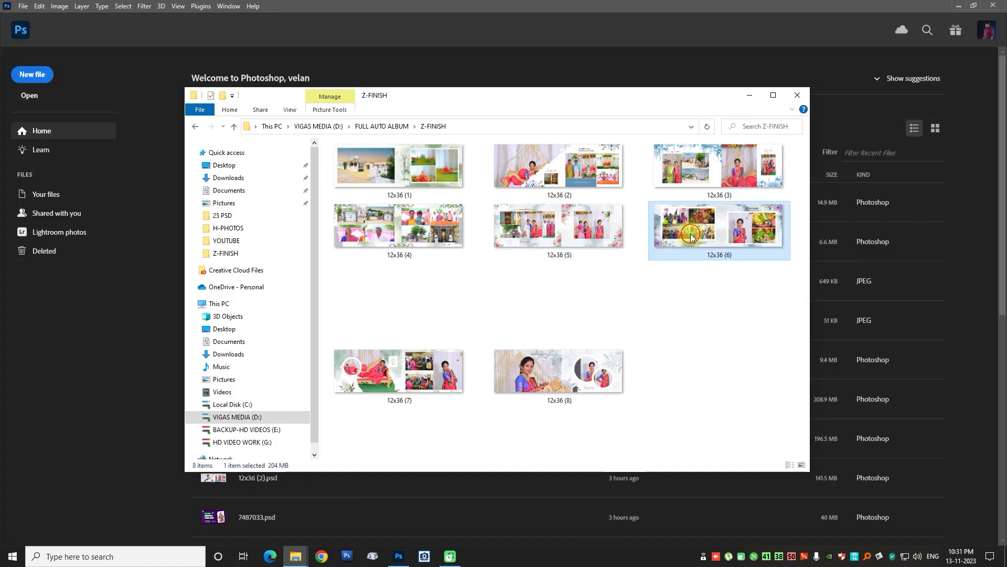
pyautogui.doubleClick(690, 234)
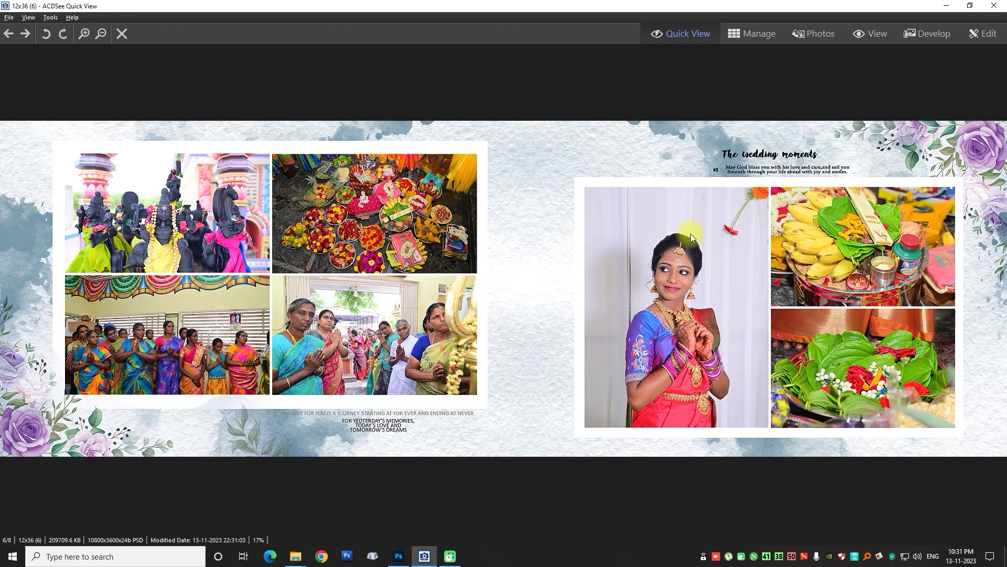
pyautogui.press('Right')
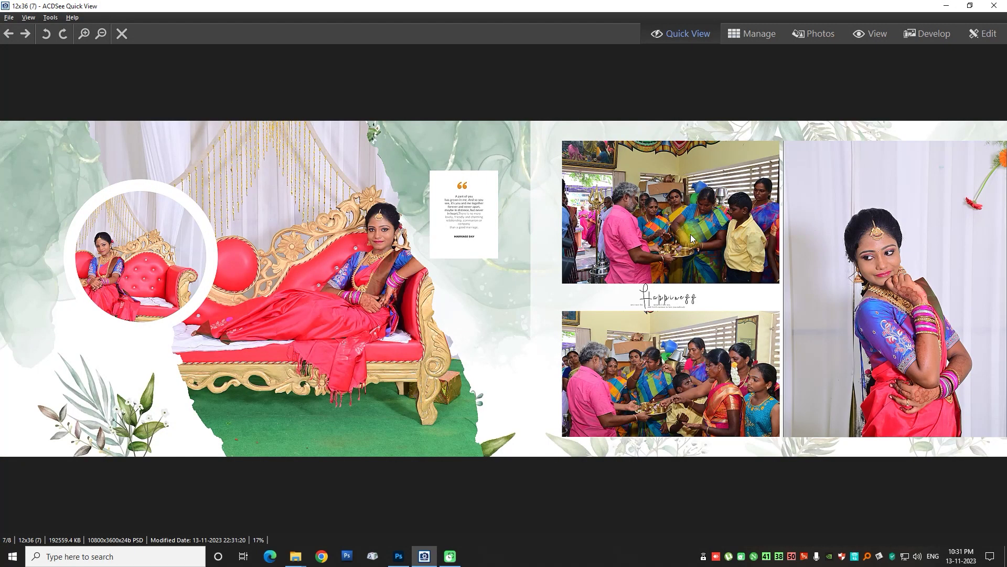
pyautogui.scroll(-1, 691, 234)
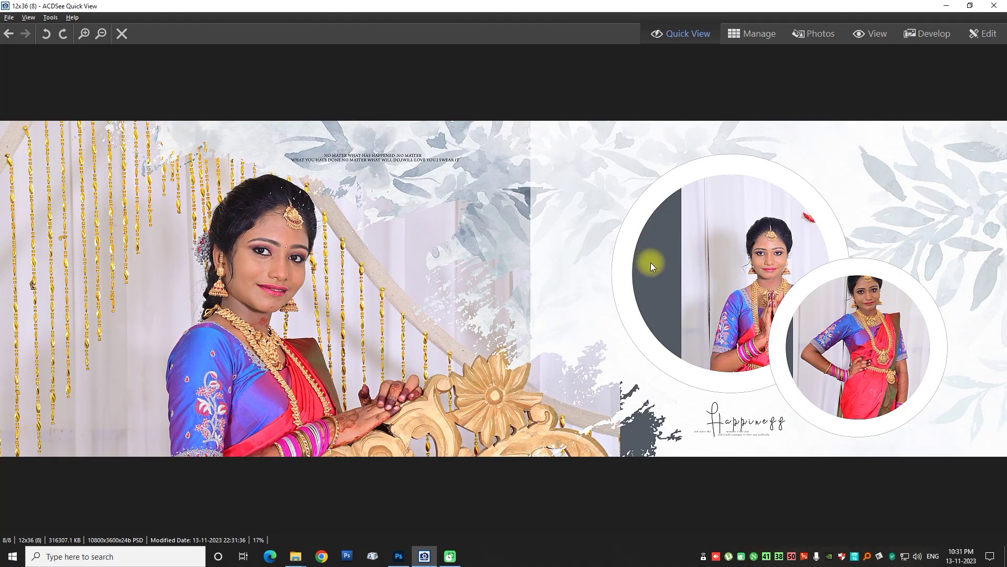
pyautogui.press('Escape')
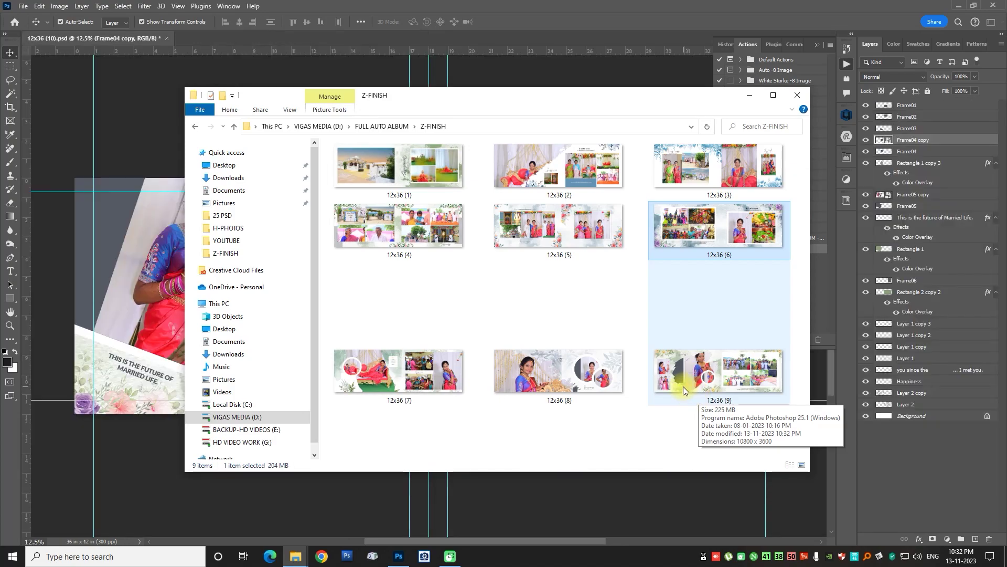
# Preview the new spreads 12x36 (9), (10) and (11) one at a time.
pyautogui.click(685, 372)
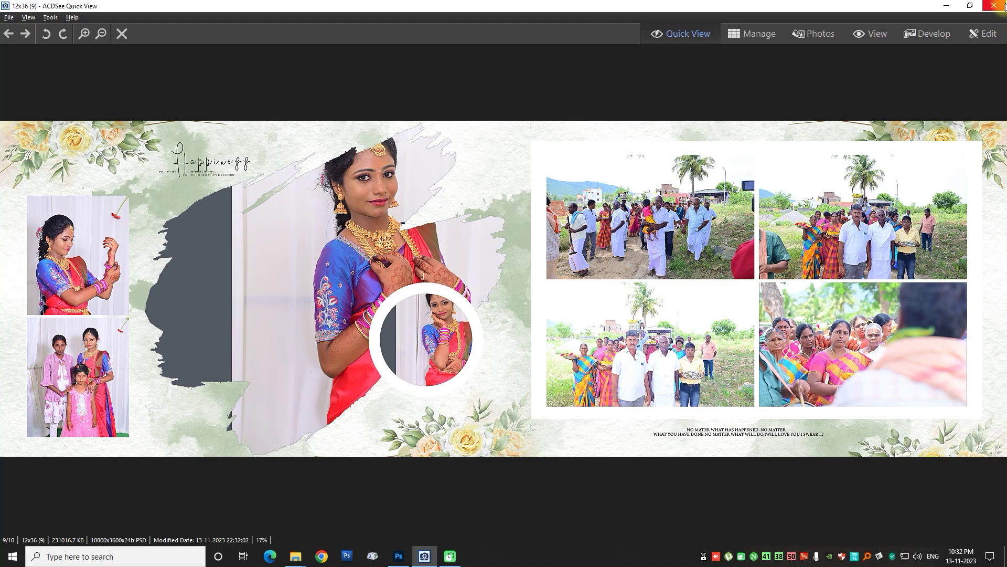
pyautogui.click(1003, 6)
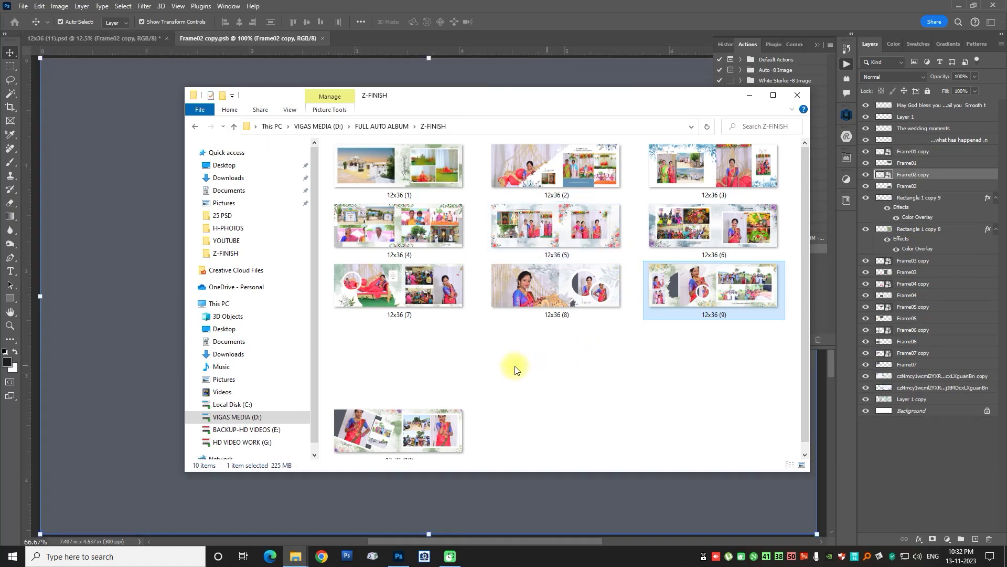
pyautogui.doubleClick(446, 402)
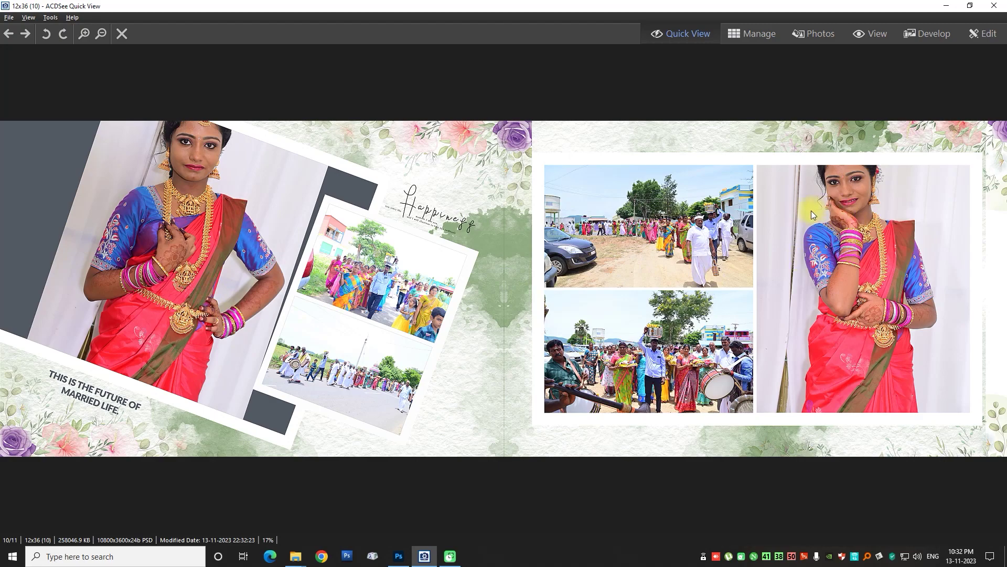
pyautogui.click(999, 5)
pyautogui.click(590, 423)
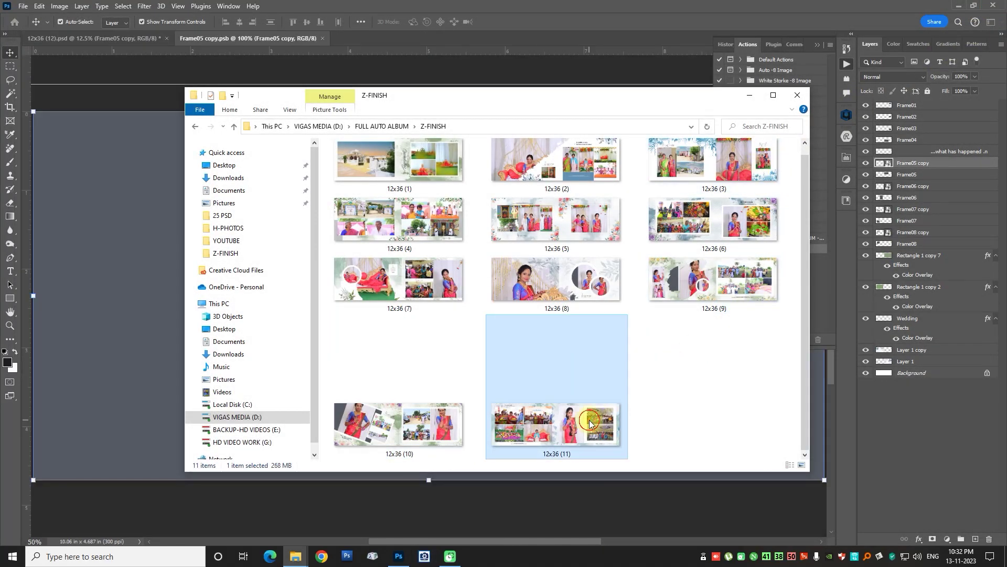
pyautogui.doubleClick(590, 423)
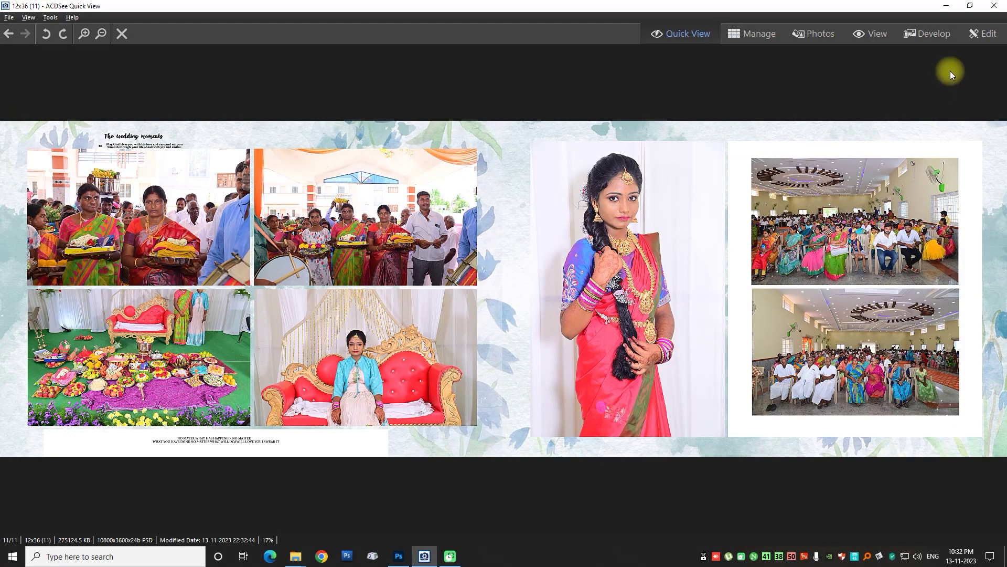
pyautogui.click(995, 6)
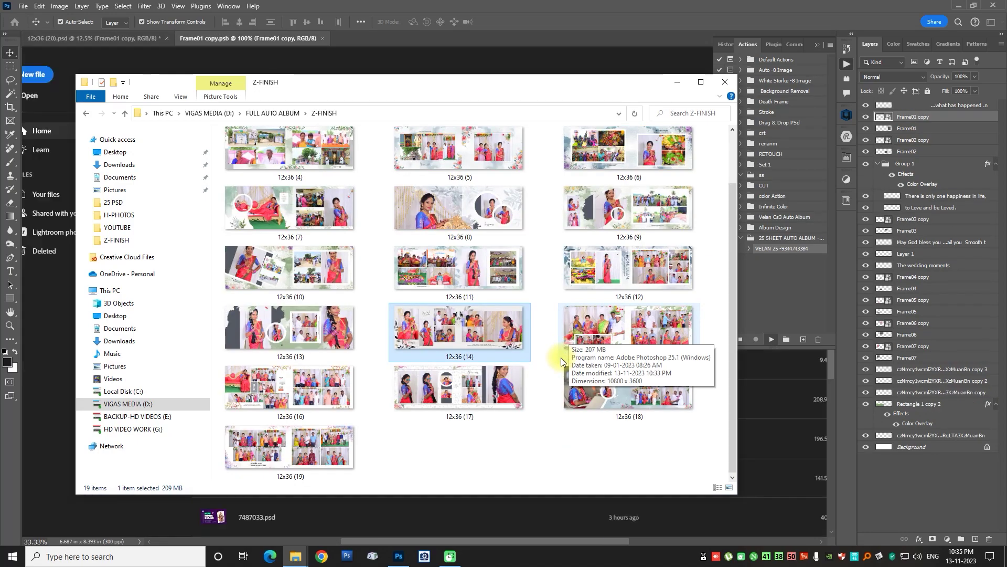
# Open the last spread 12x36 (25) and page backward through the spreads to 12x36 (17).
pyautogui.scroll(-3, 597, 430)
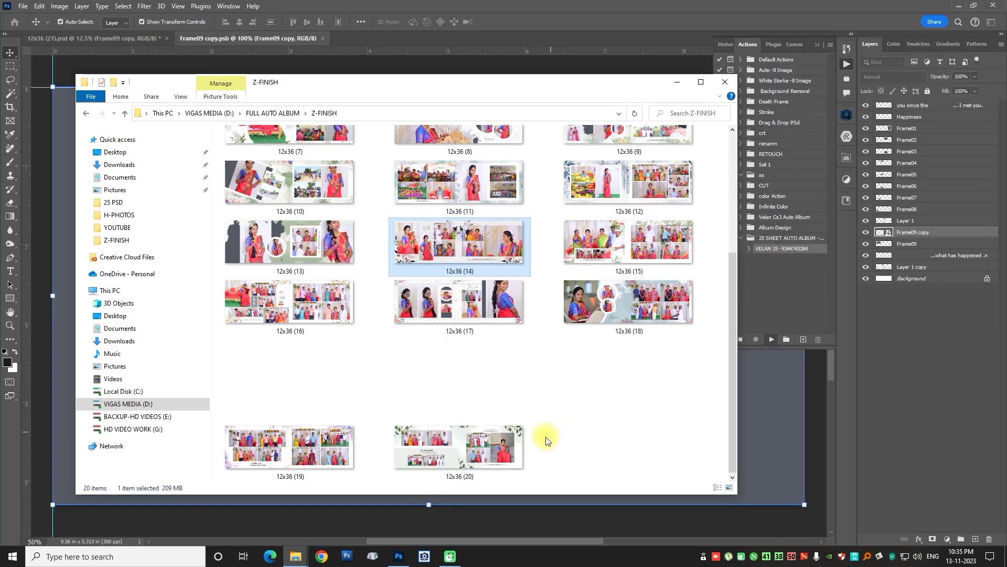
pyautogui.click(488, 446)
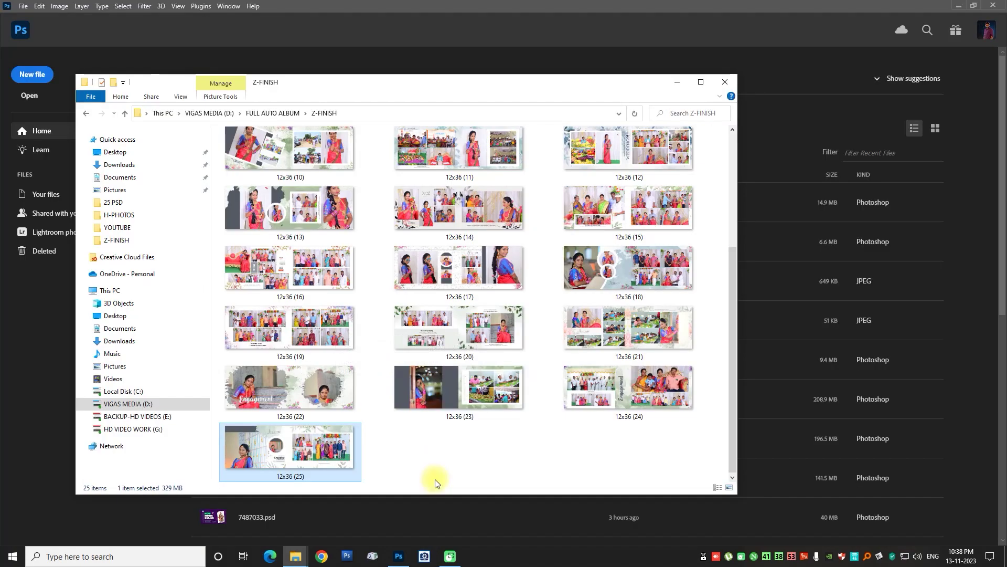
pyautogui.doubleClick(326, 452)
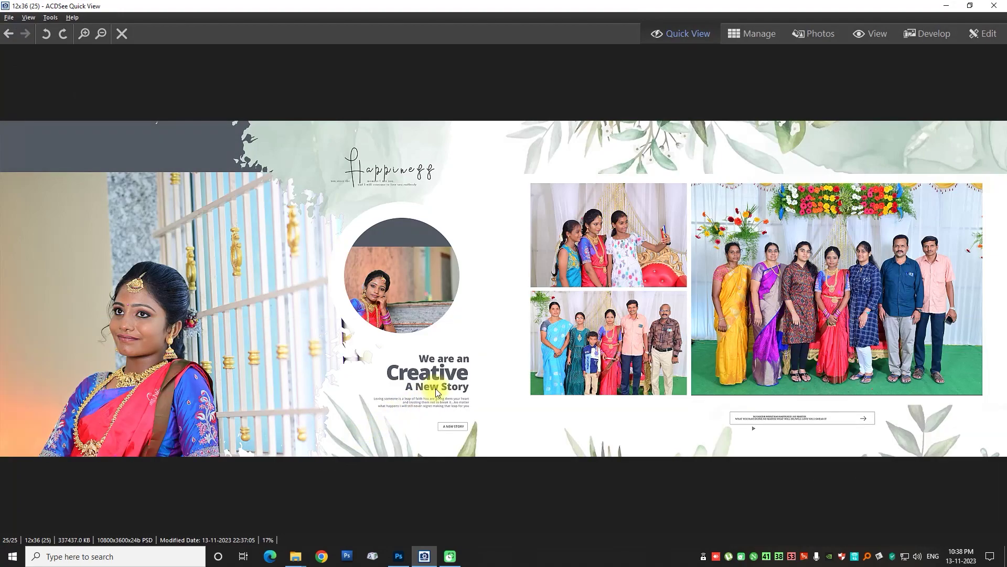
pyautogui.scroll(1, 437, 388)
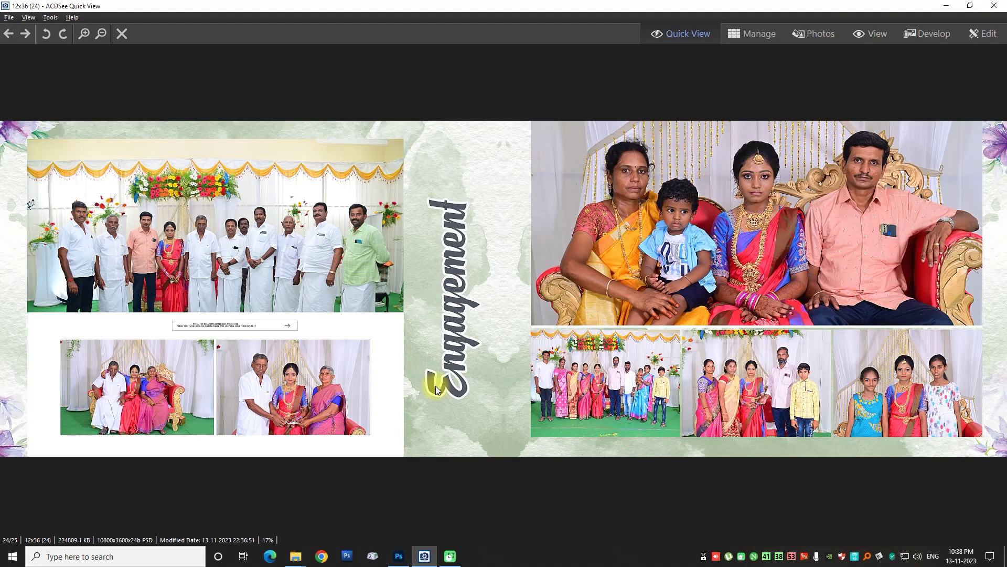
pyautogui.scroll(1, 436, 389)
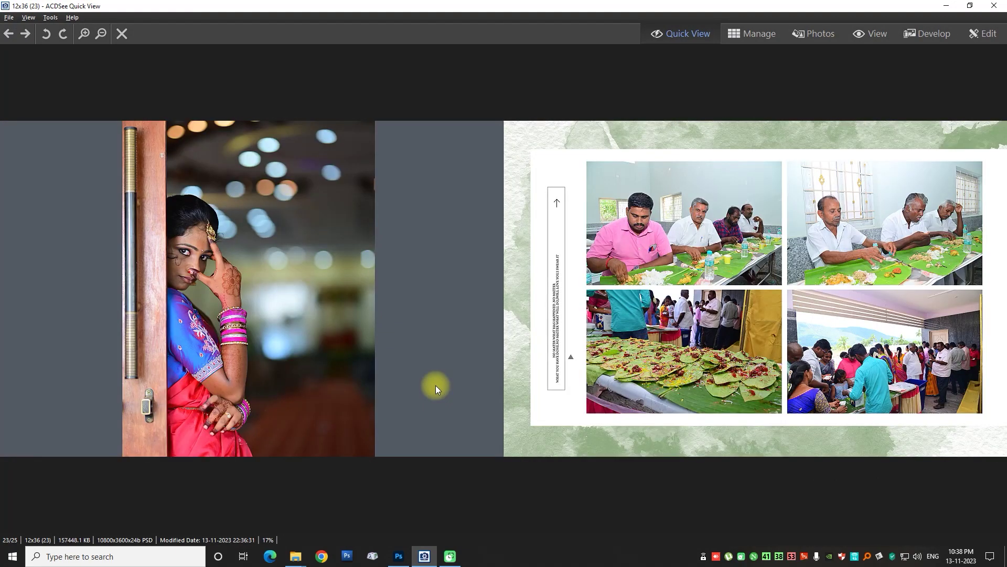
pyautogui.scroll(1, 435, 387)
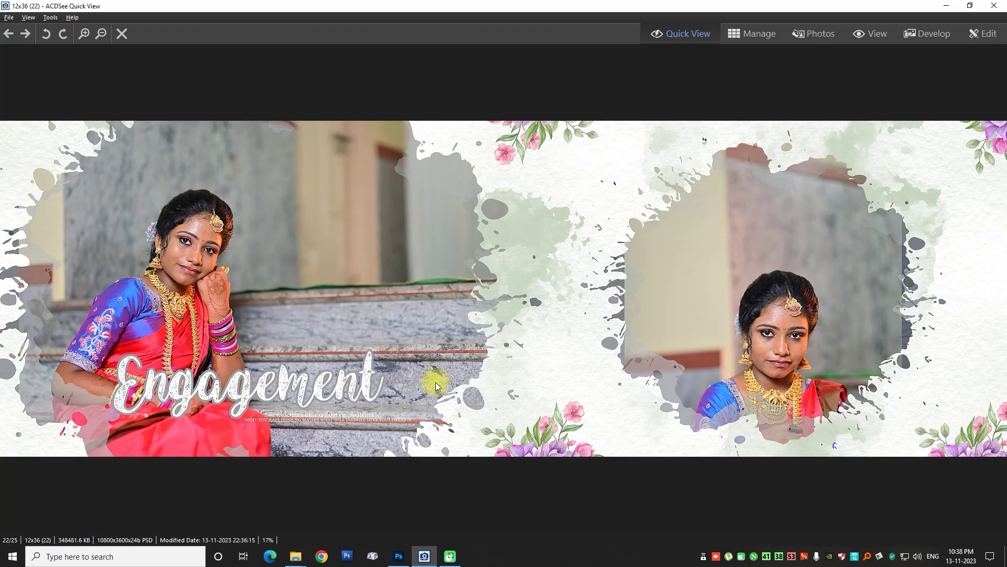
pyautogui.scroll(1, 435, 386)
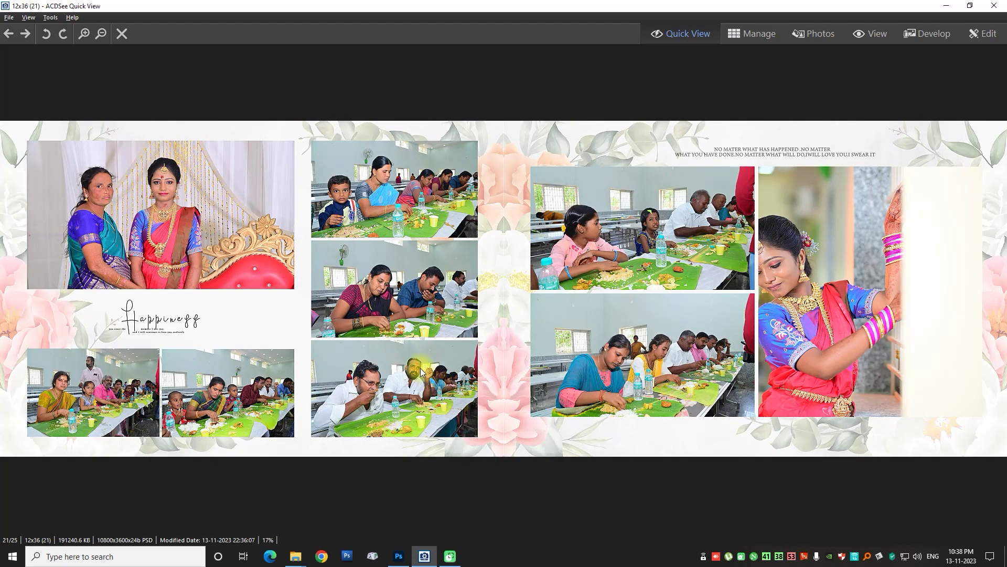
pyautogui.scroll(1, 464, 338)
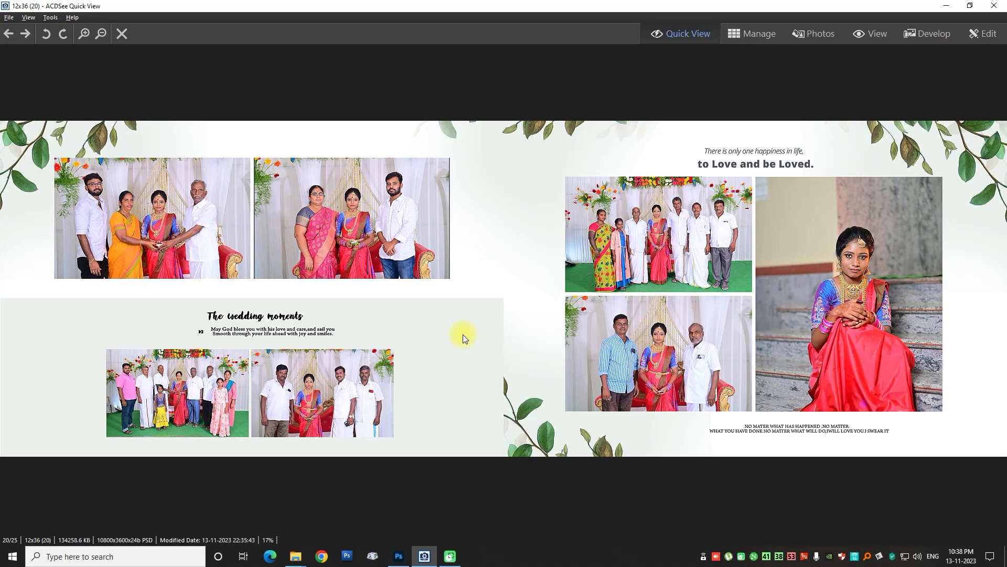
pyautogui.scroll(1, 463, 337)
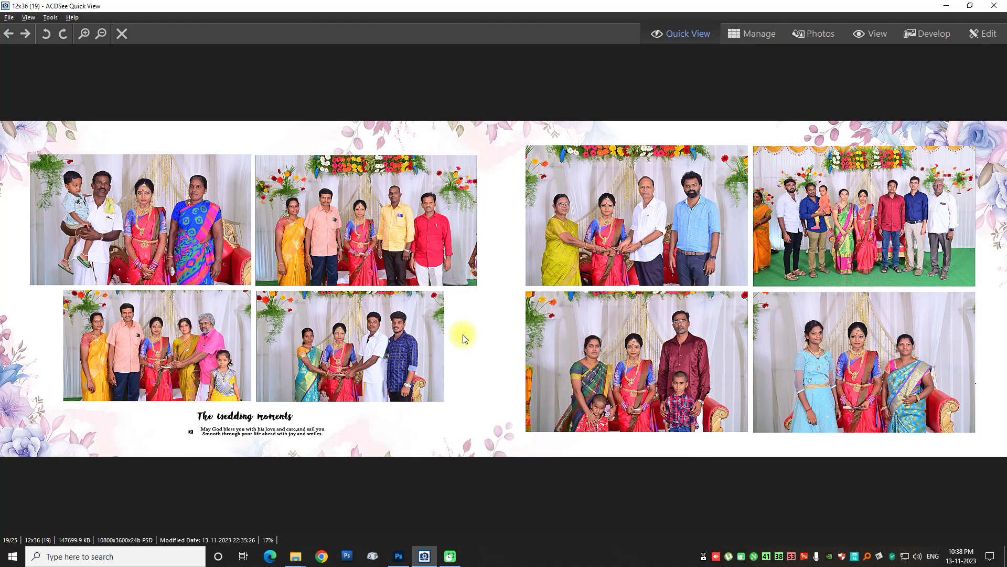
pyautogui.scroll(1, 462, 337)
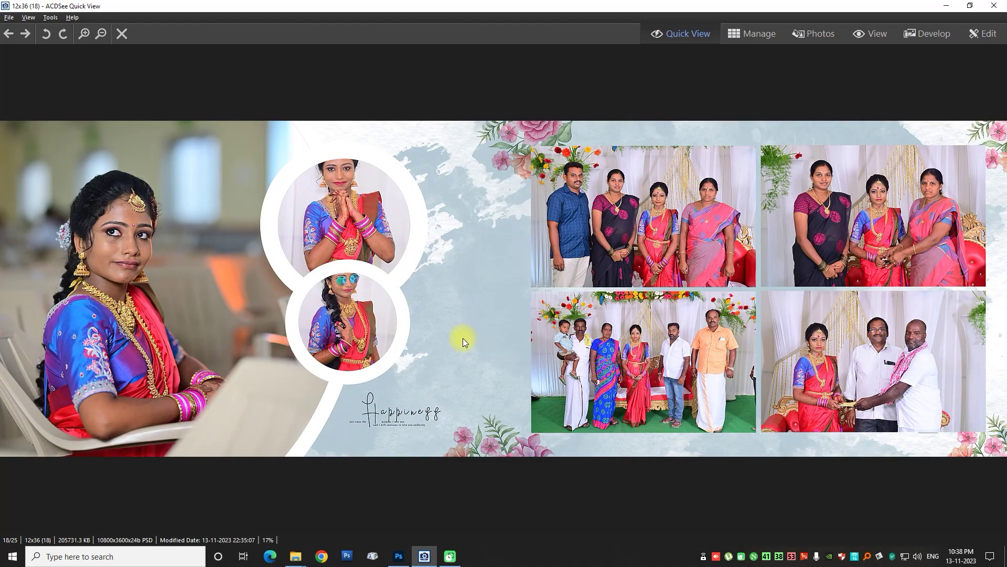
pyautogui.scroll(1, 463, 338)
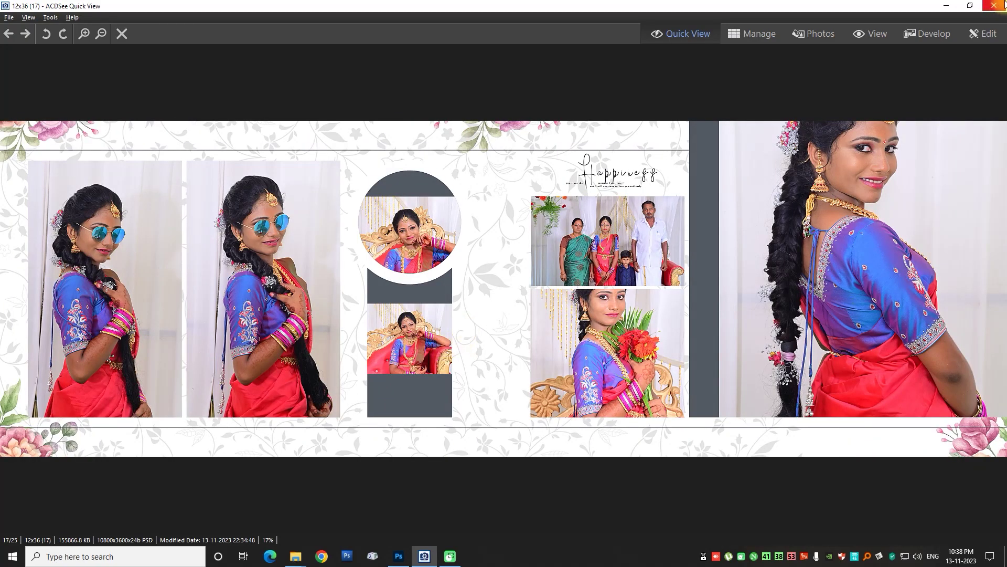
# Scale the left-page bride portrait to about 206% and shift it slightly down.
pyautogui.click(994, 6)
pyautogui.moveTo(427, 164); pyautogui.dragTo(632, 114)
pyautogui.scroll(-2, 256, 282)
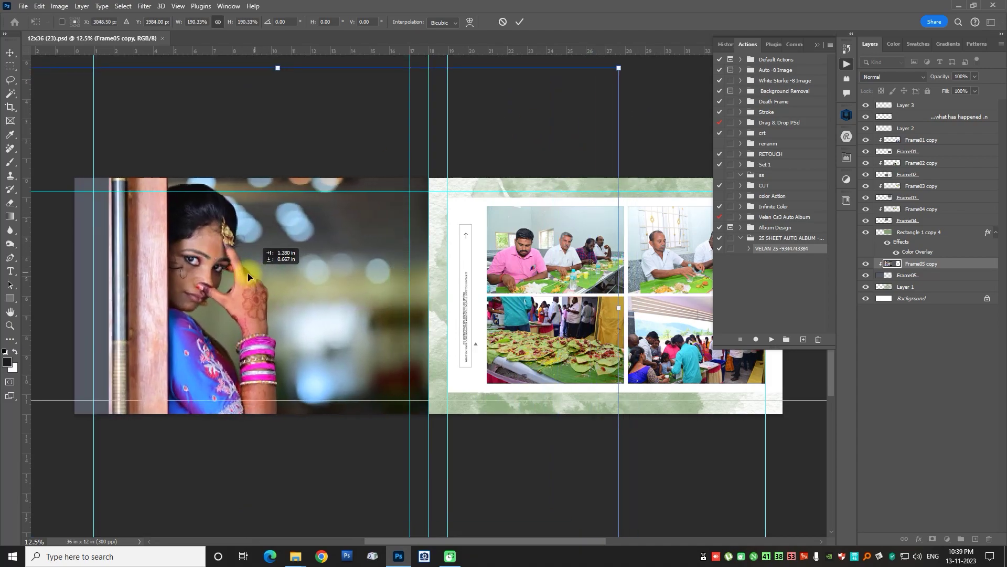
pyautogui.scroll(-1, 256, 282)
pyautogui.moveTo(464, 158); pyautogui.dragTo(483, 150)
pyautogui.moveTo(239, 314); pyautogui.dragTo(230, 323)
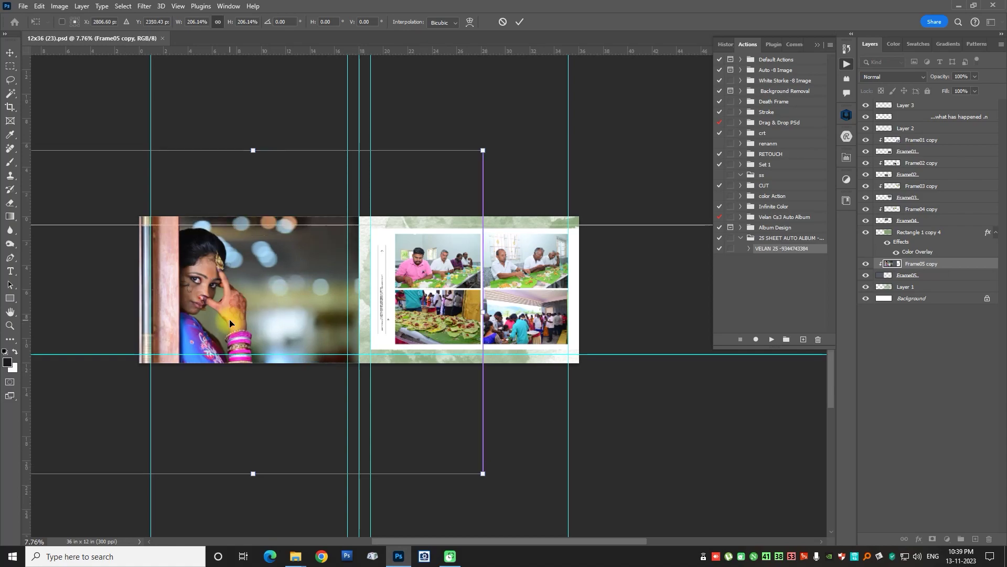
pyautogui.press('Return')
# Save and close the 12x36 (23).psd spread.
pyautogui.scroll(5, 231, 314)
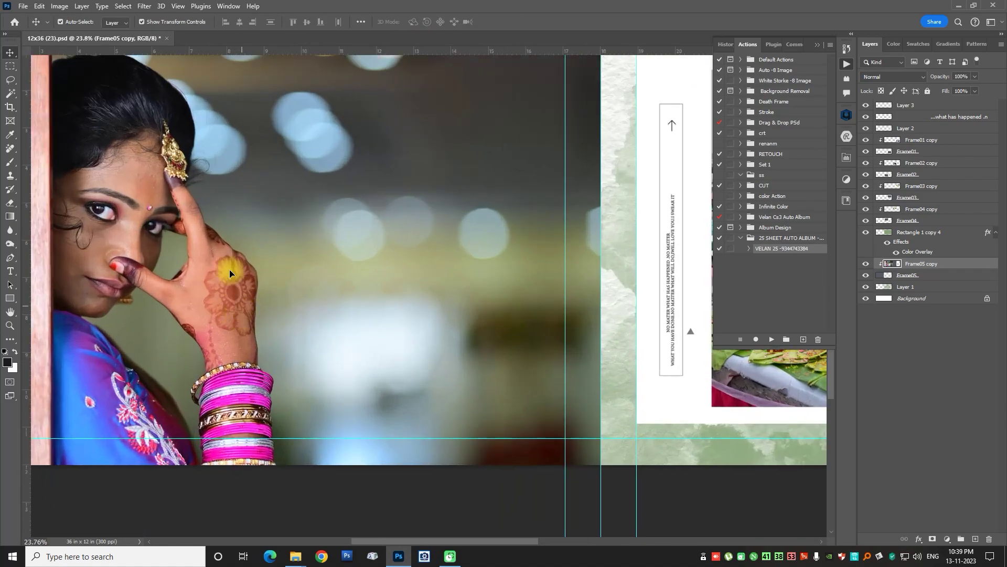
pyautogui.scroll(-2, 230, 273)
pyautogui.scroll(-1, 357, 291)
pyautogui.moveTo(363, 288); pyautogui.dragTo(332, 297)
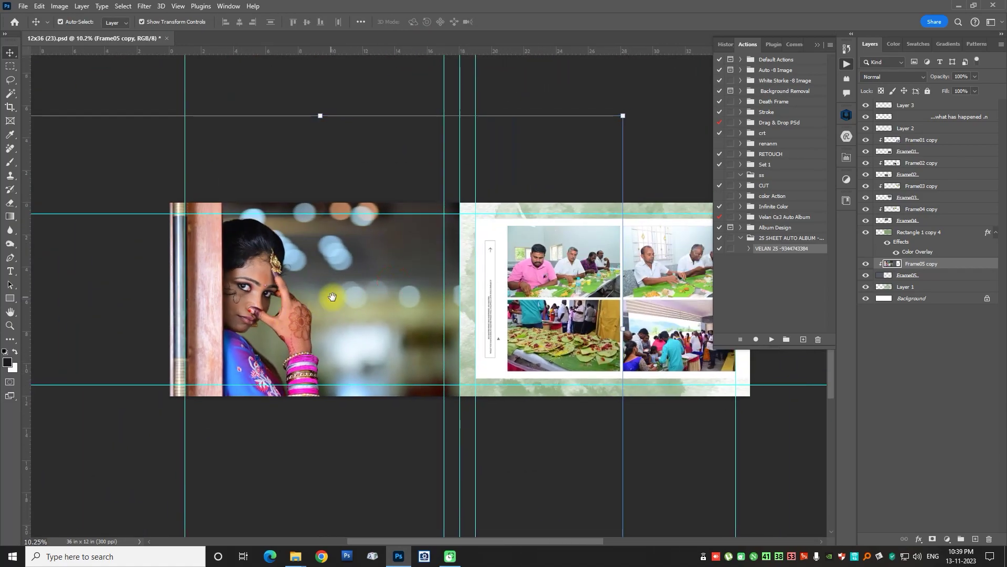
pyautogui.scroll(-2, 395, 286)
pyautogui.hotkey('ctrl', 's')
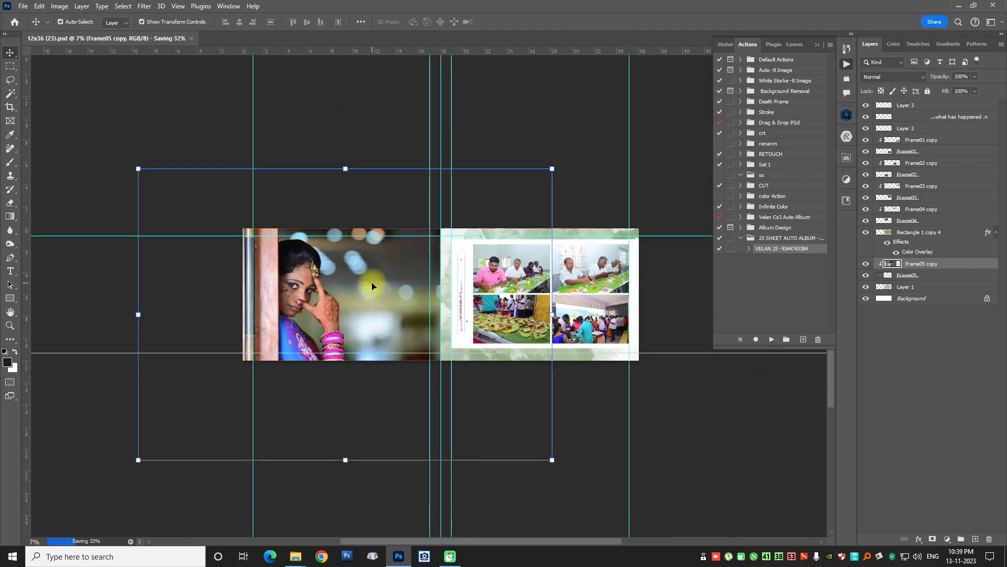
pyautogui.hotkey('ctrl', 'w')
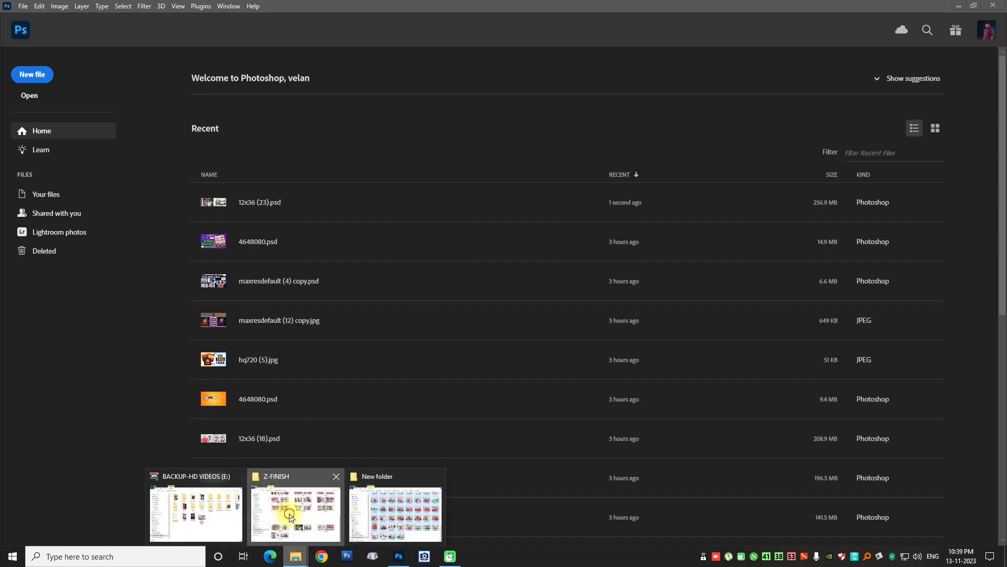
# Open spread 12x36 (25) in Photoshop and enlarge and reposition the Frame05 copy portrait.
pyautogui.click(299, 508)
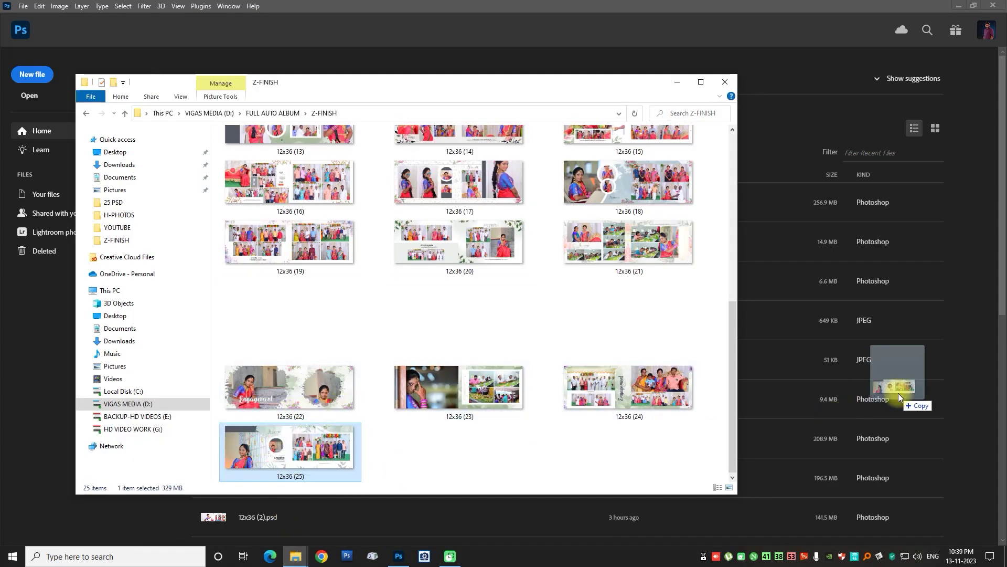
pyautogui.moveTo(260, 461); pyautogui.dragTo(832, 367)
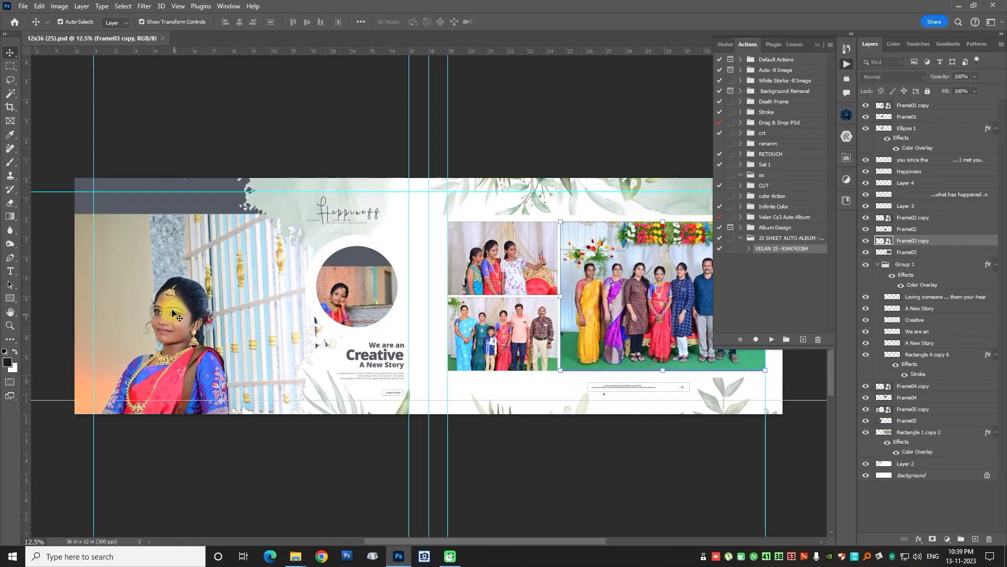
pyautogui.click(174, 314)
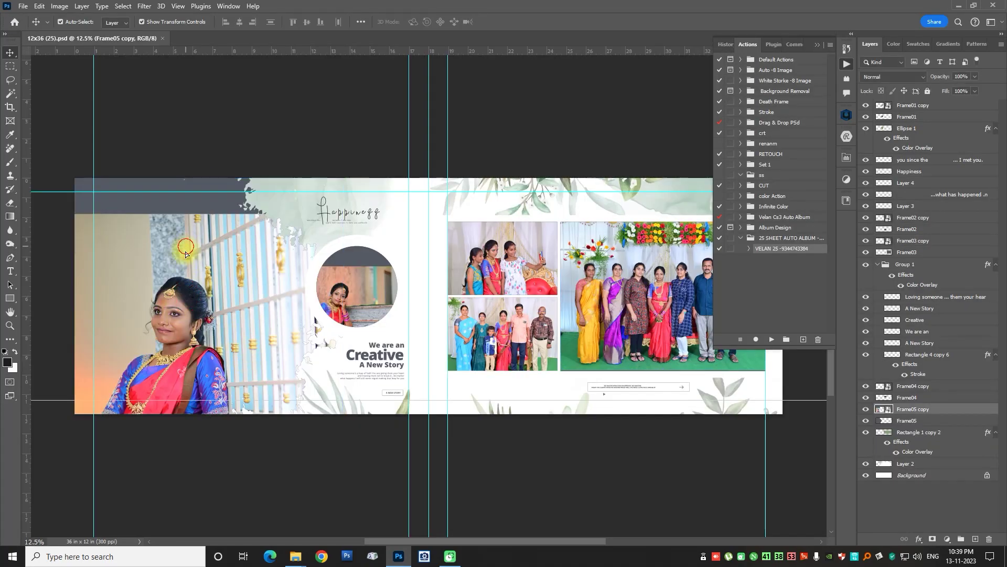
pyautogui.moveTo(349, 179); pyautogui.dragTo(369, 157)
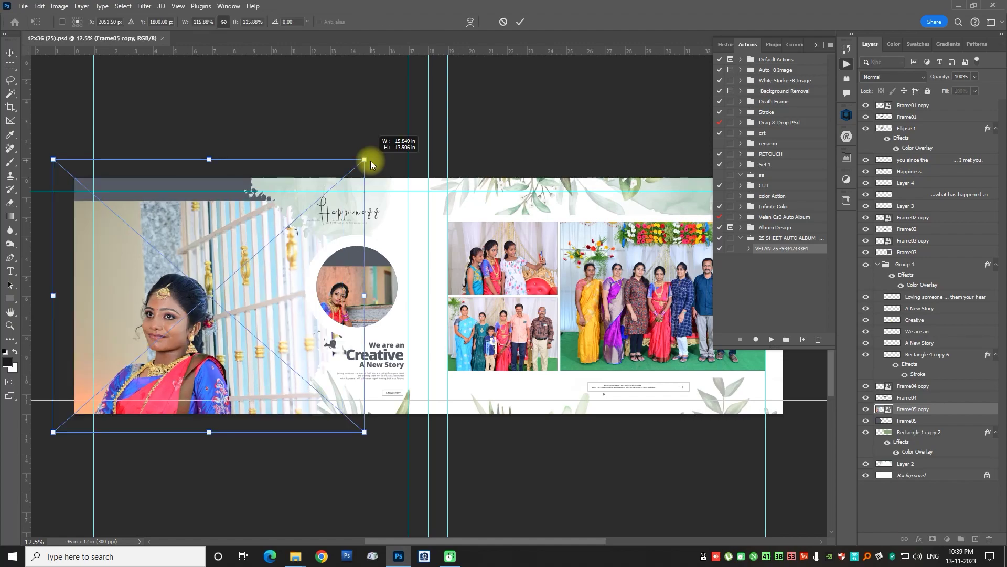
pyautogui.moveTo(237, 275); pyautogui.dragTo(232, 256)
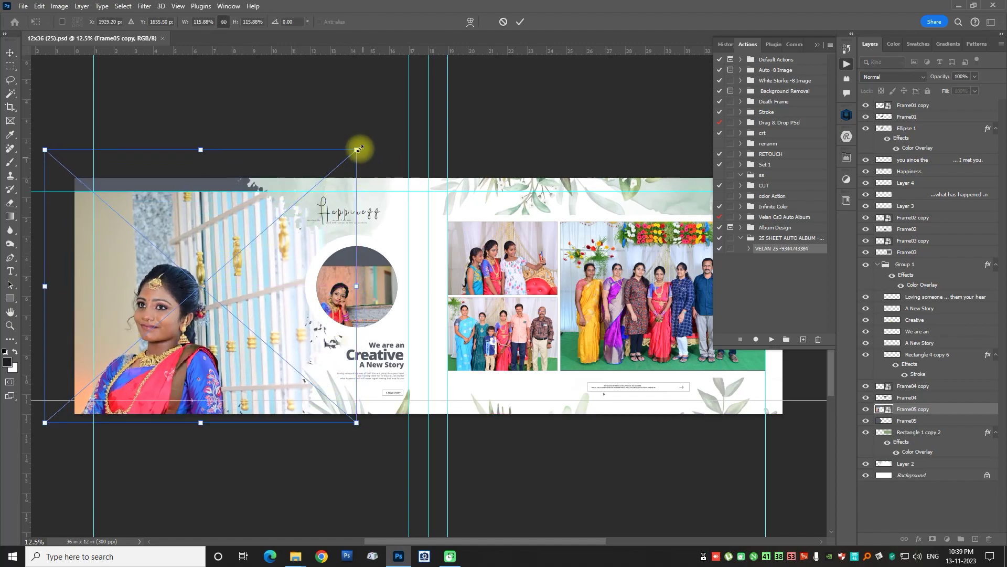
pyautogui.moveTo(358, 141); pyautogui.dragTo(372, 135)
pyautogui.moveTo(315, 254); pyautogui.dragTo(351, 234)
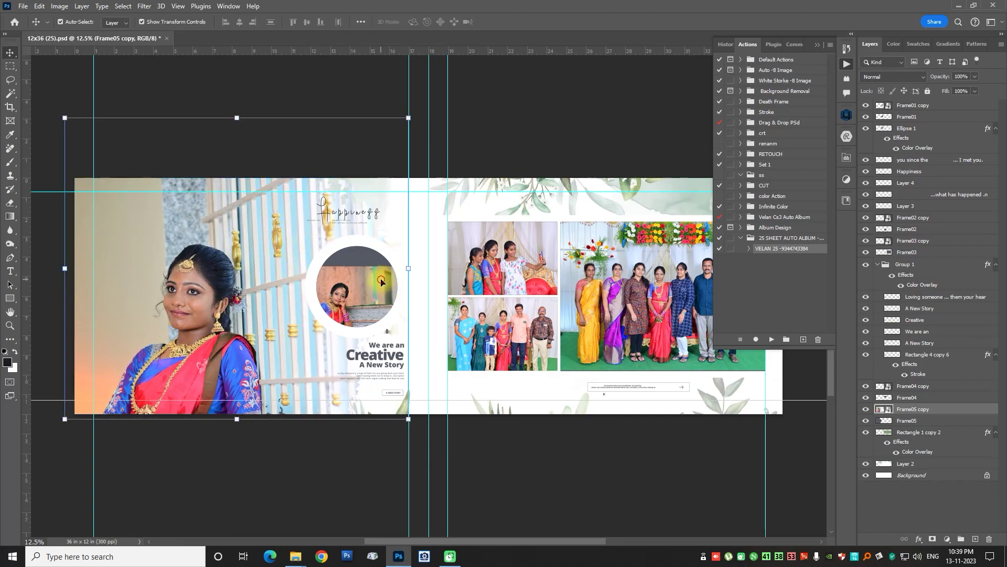
pyautogui.press('Return')
# Open the small circle frame's Frame01 copy smart object for editing.
pyautogui.click(391, 260)
pyautogui.moveTo(397, 246); pyautogui.dragTo(412, 236)
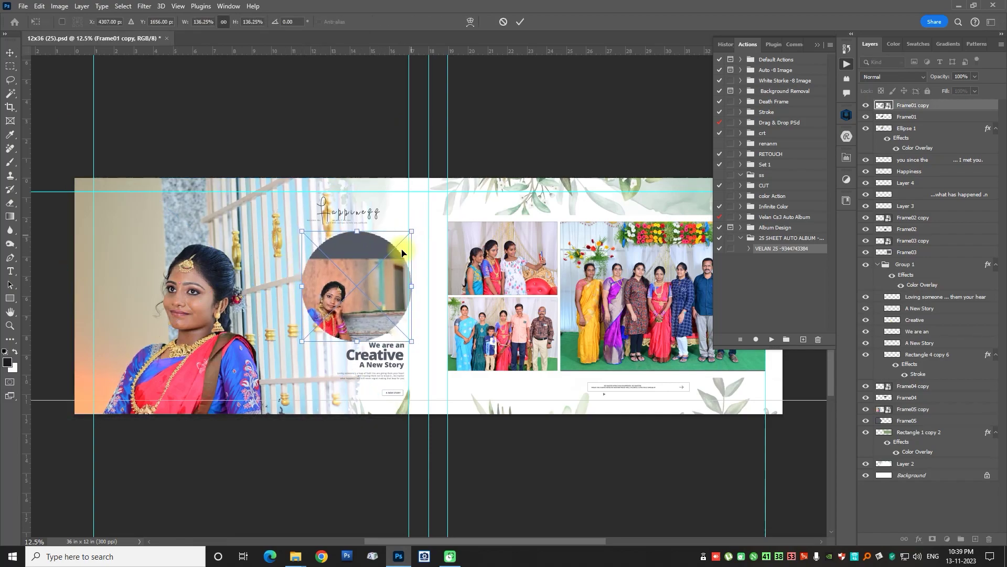
pyautogui.press('Escape')
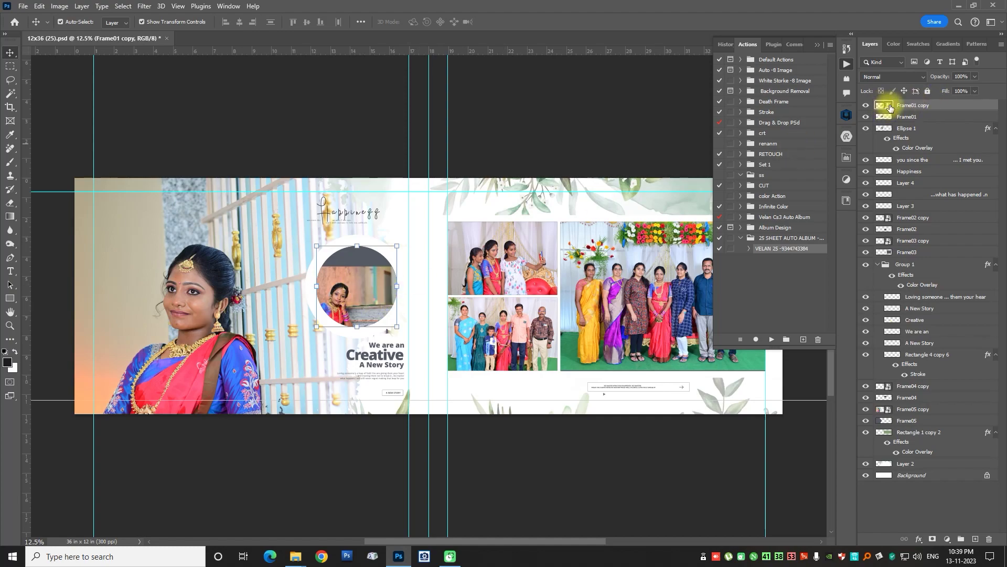
pyautogui.doubleClick(884, 107)
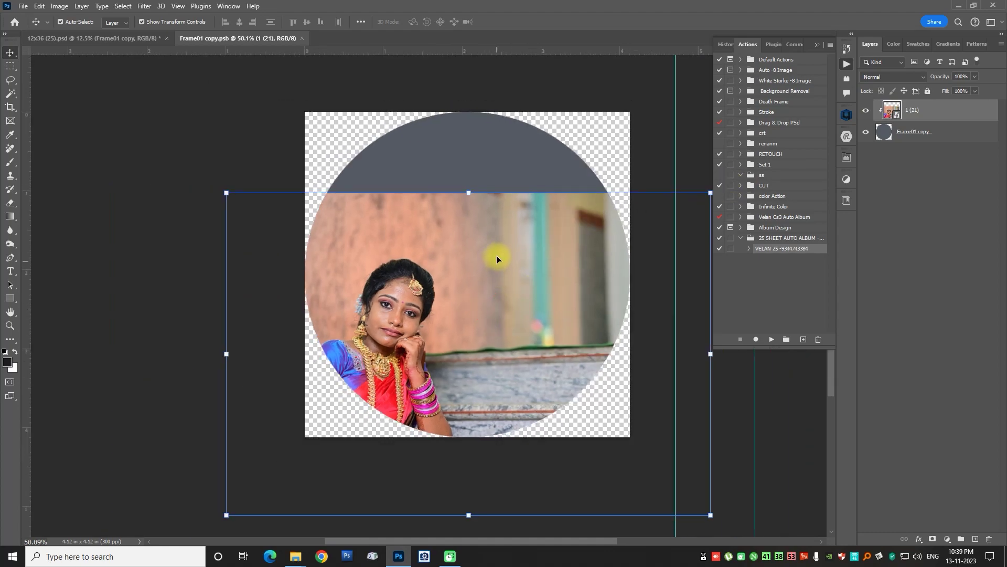
pyautogui.click(424, 263)
# Enlarge and reposition the photo inside the circle frame, then save the spread.
pyautogui.hotkey('ctrl', 't')
pyautogui.moveTo(451, 245); pyautogui.dragTo(463, 179)
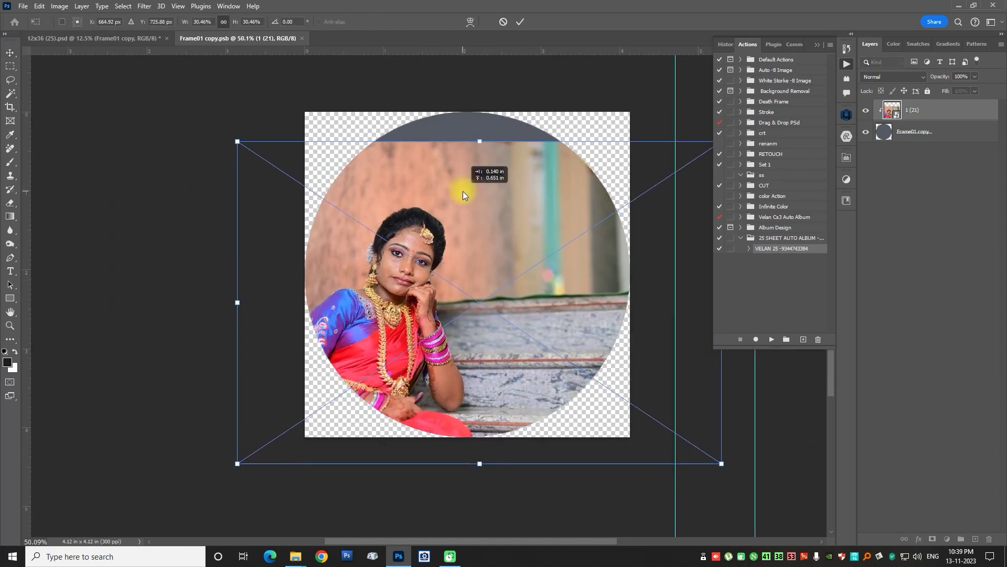
pyautogui.scroll(-3, 464, 178)
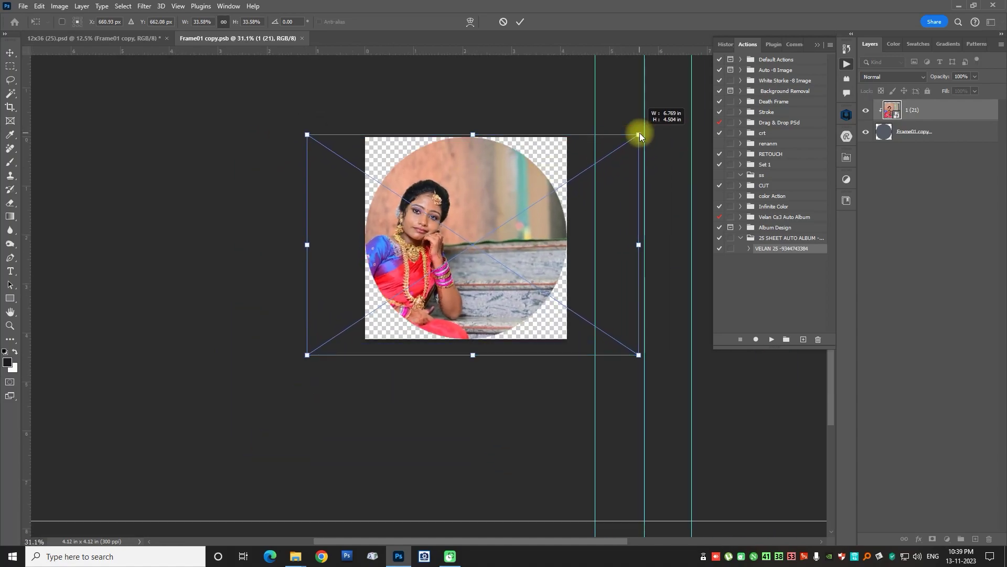
pyautogui.moveTo(624, 143); pyautogui.dragTo(653, 125)
pyautogui.moveTo(492, 167); pyautogui.dragTo(509, 157)
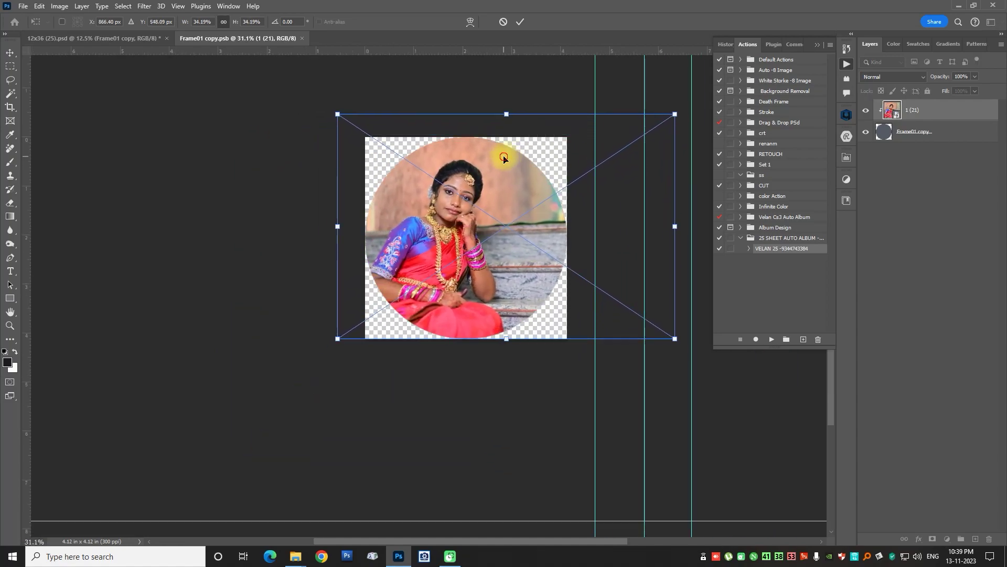
pyautogui.press('Return')
pyautogui.click(306, 40)
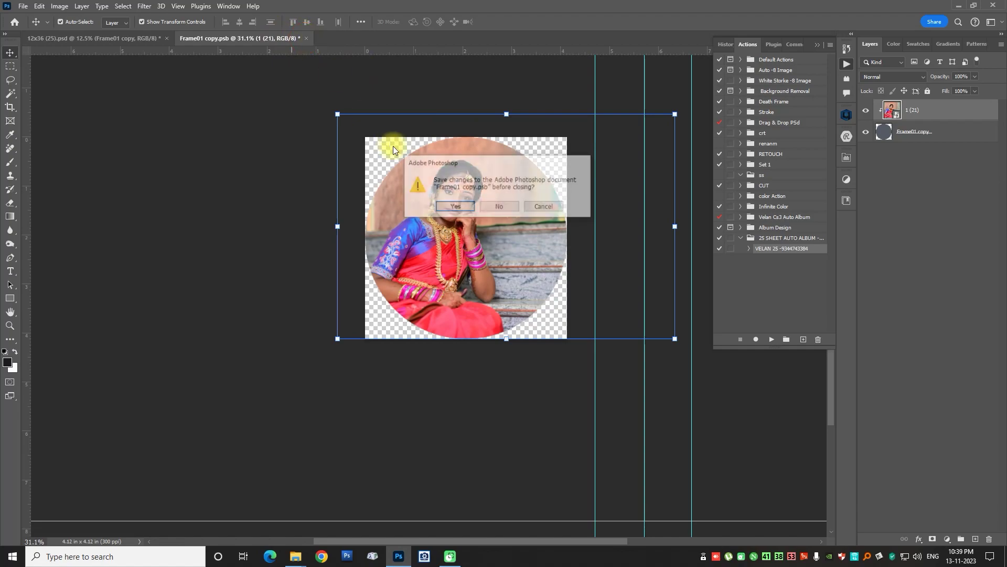
pyautogui.click(461, 207)
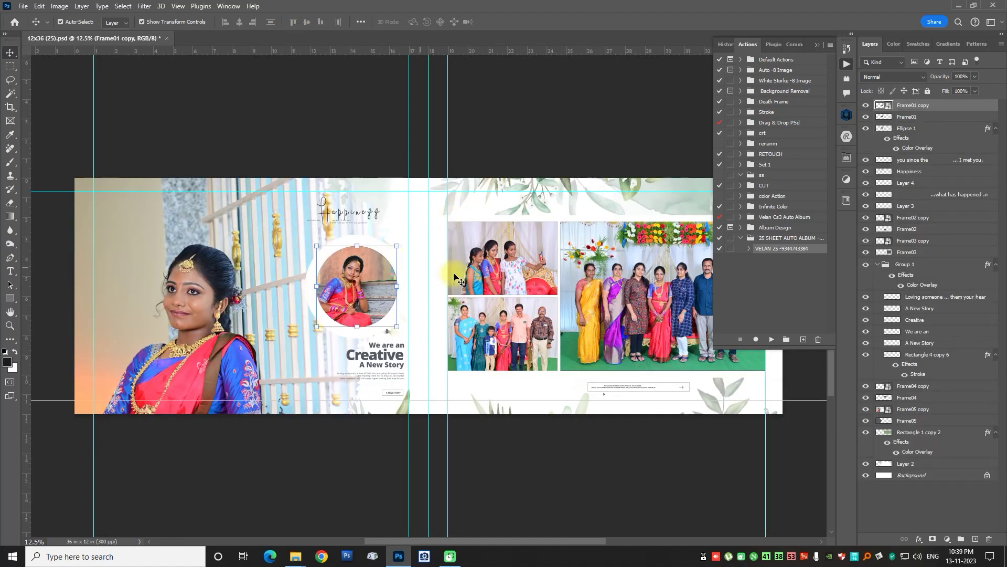
pyautogui.scroll(-2, 460, 207)
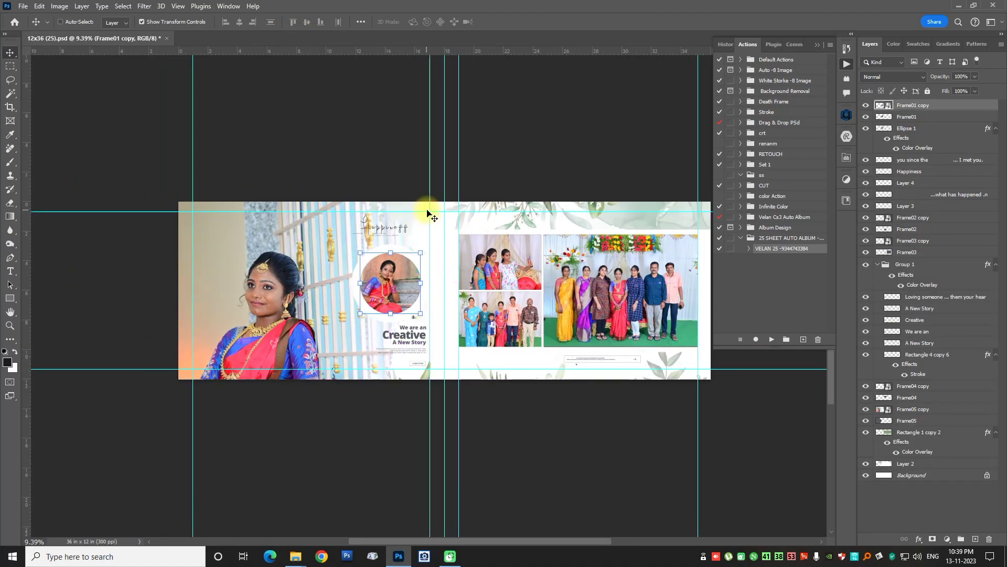
pyautogui.hotkey('ctrl', 's')
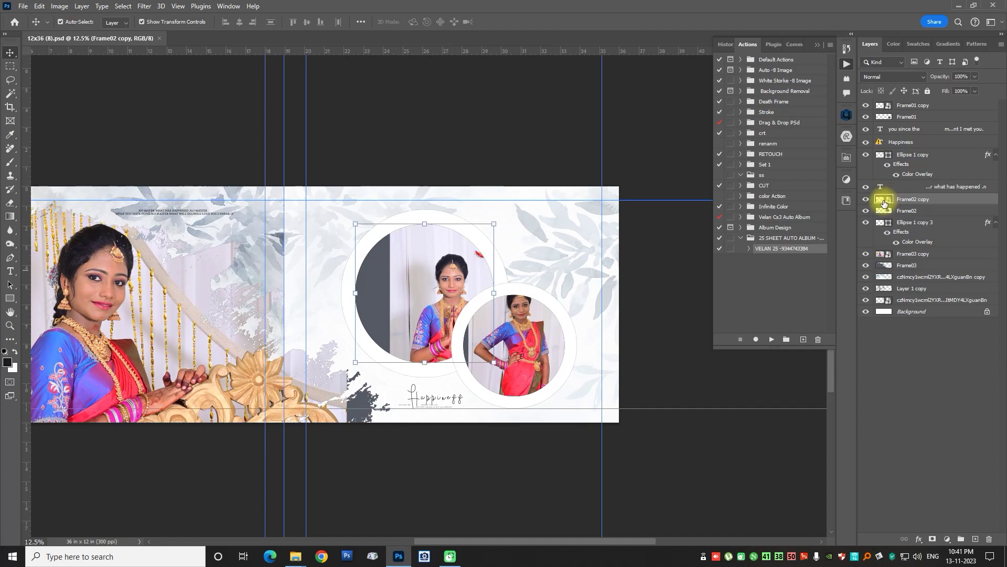
# Enlarge and reposition the photo in the second circle frame, then save that frame.
pyautogui.doubleClick(884, 203)
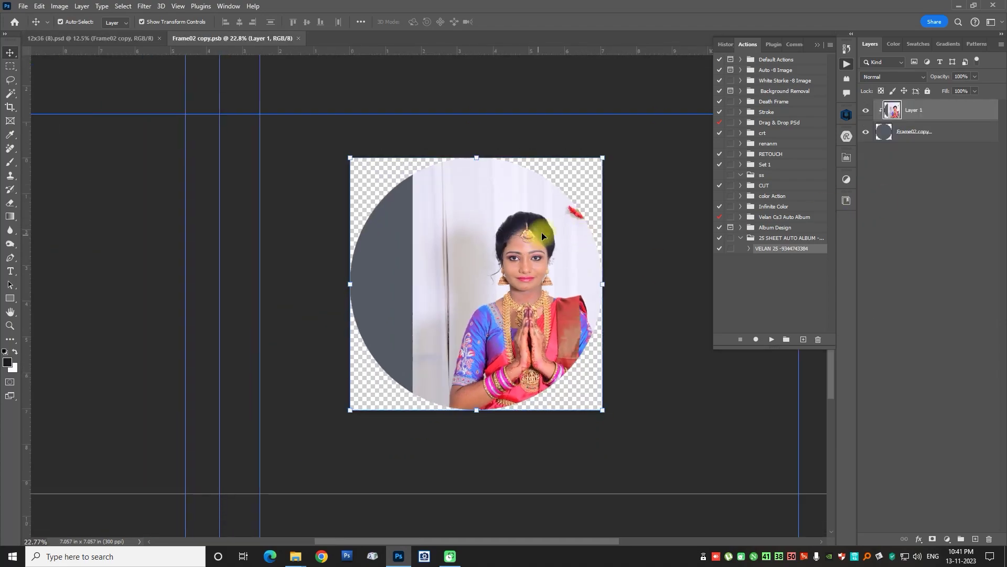
pyautogui.click(603, 158)
pyautogui.moveTo(605, 156); pyautogui.dragTo(646, 135)
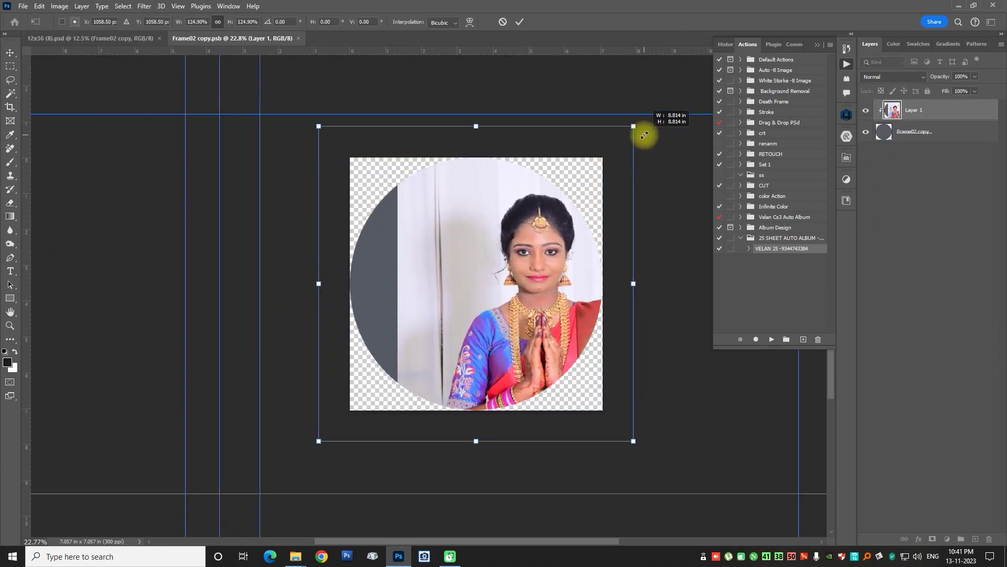
pyautogui.moveTo(568, 273)
pyautogui.mouseDown()
pyautogui.moveTo(512, 265)
pyautogui.moveTo(526, 254)
pyautogui.mouseUp()
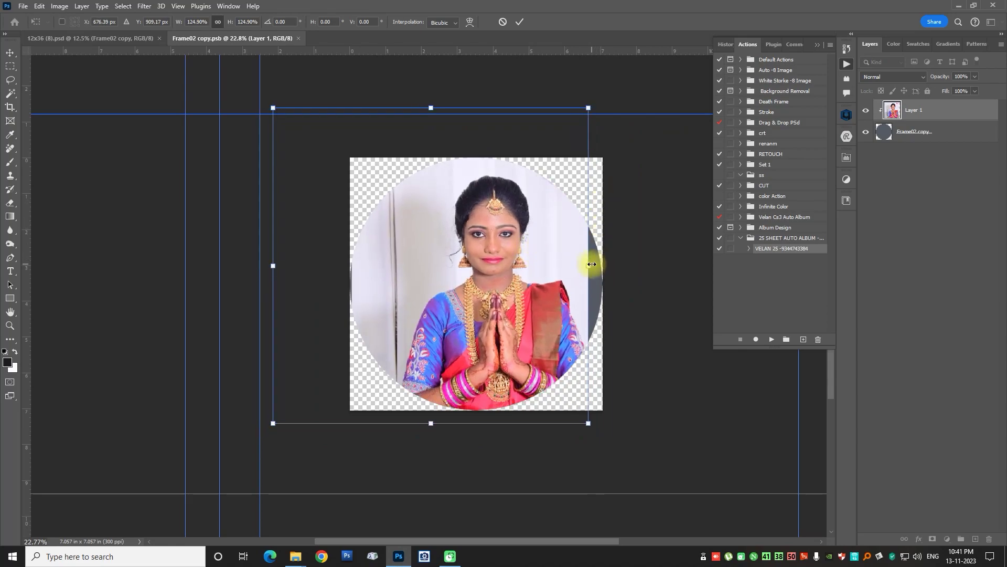
pyautogui.moveTo(589, 266); pyautogui.dragTo(603, 267)
pyautogui.moveTo(541, 289); pyautogui.dragTo(536, 298)
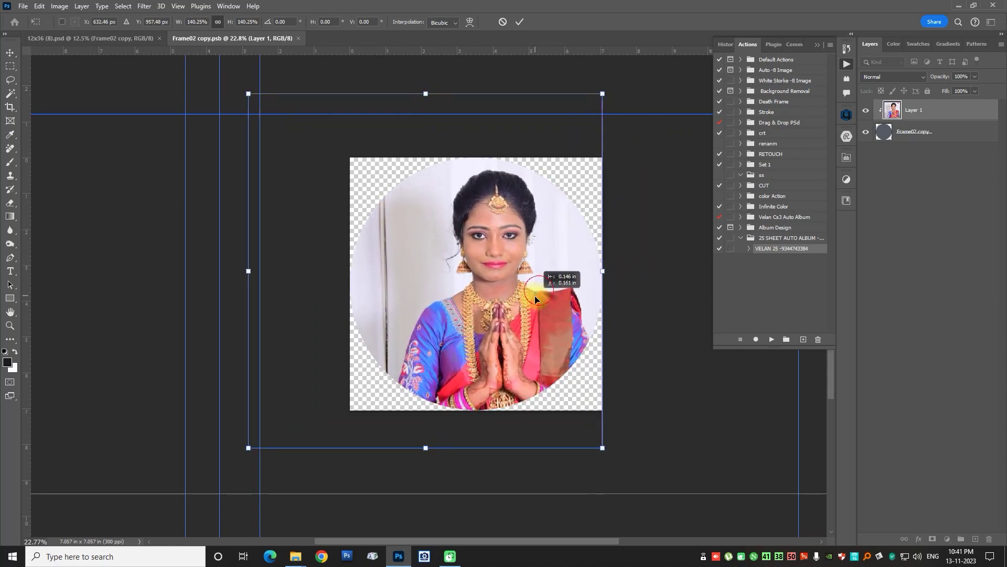
pyautogui.press('Return')
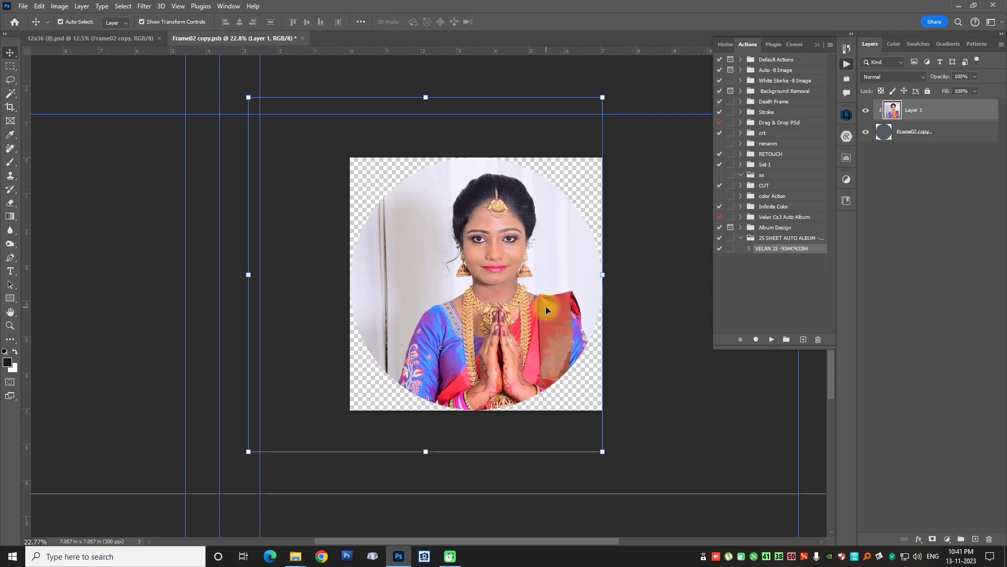
pyautogui.click(303, 38)
pyautogui.click(455, 198)
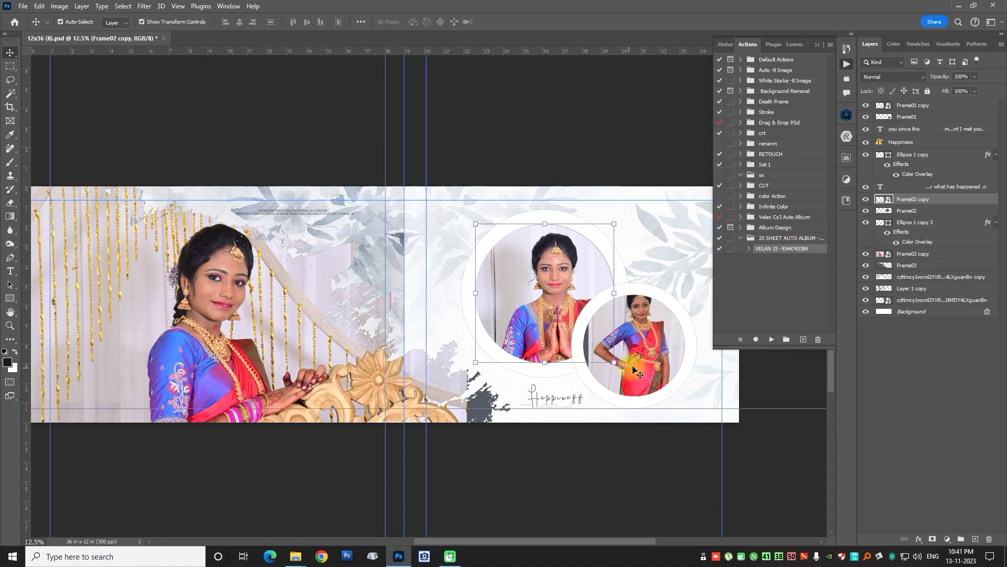
# Replace the small circle frame's old photo with DSC_0707, scaled and clipped to the circle, and save.
pyautogui.click(651, 362)
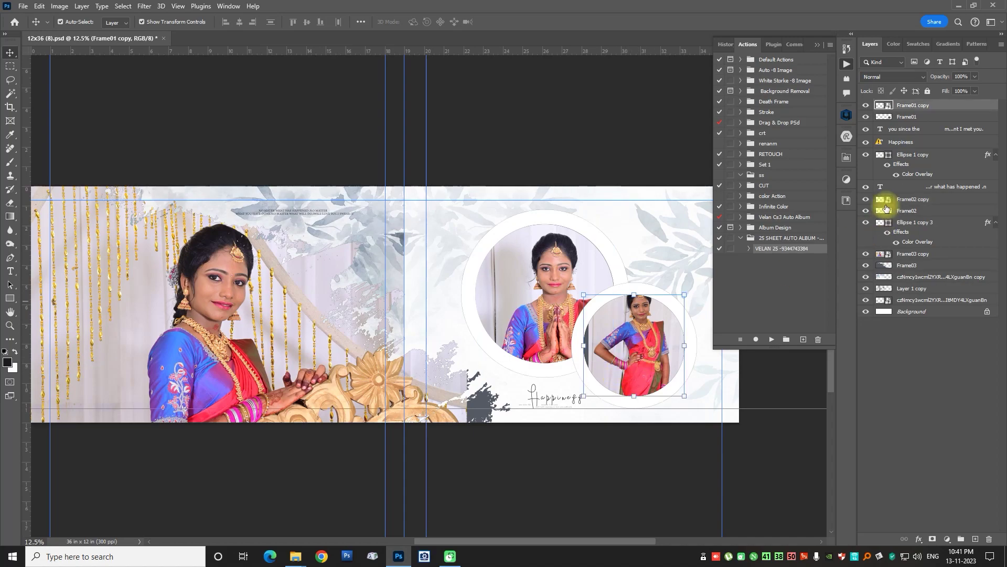
pyautogui.doubleClick(884, 105)
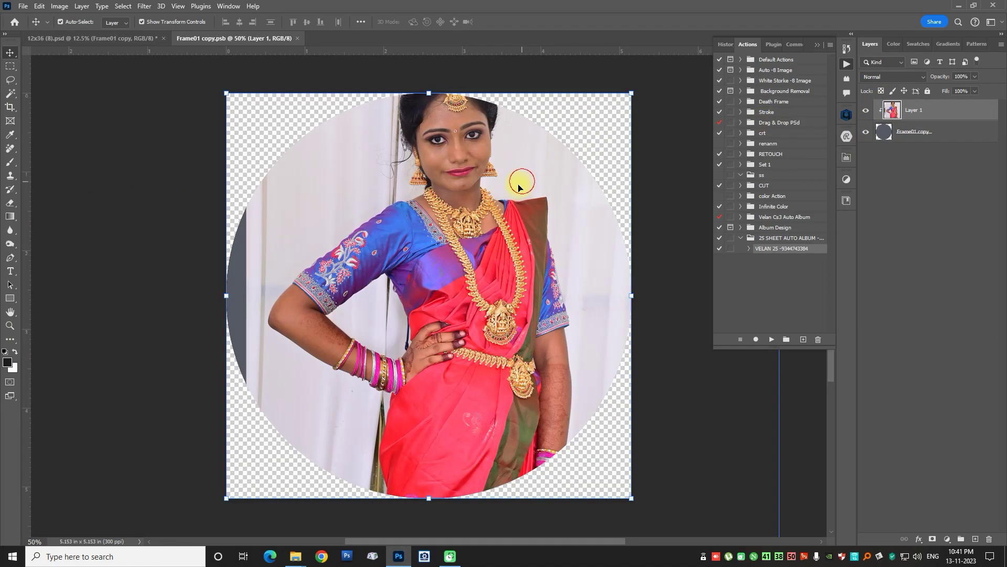
pyautogui.moveTo(441, 210)
pyautogui.mouseDown()
pyautogui.moveTo(418, 247)
pyautogui.moveTo(422, 234)
pyautogui.mouseUp()
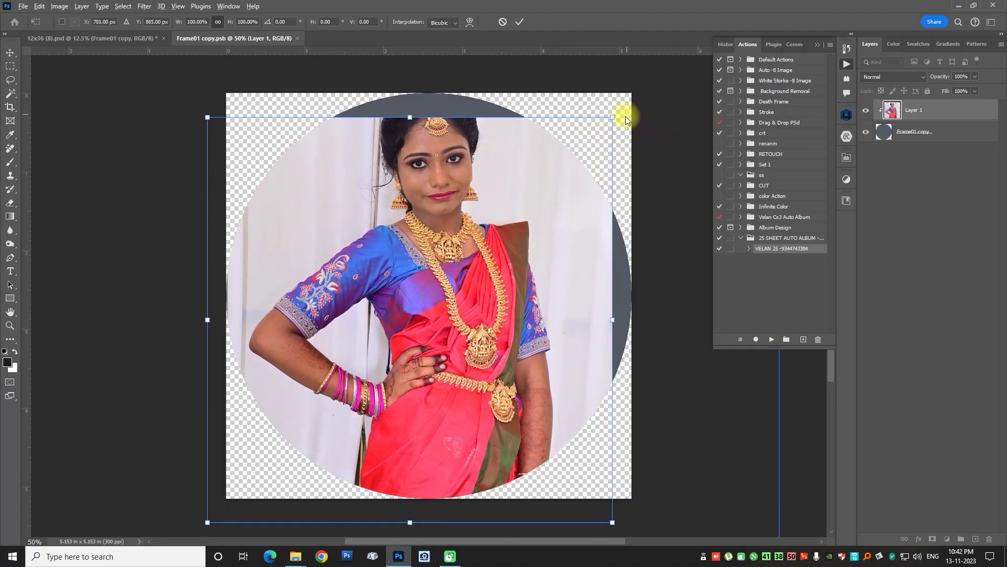
pyautogui.press('Return')
pyautogui.press('Delete')
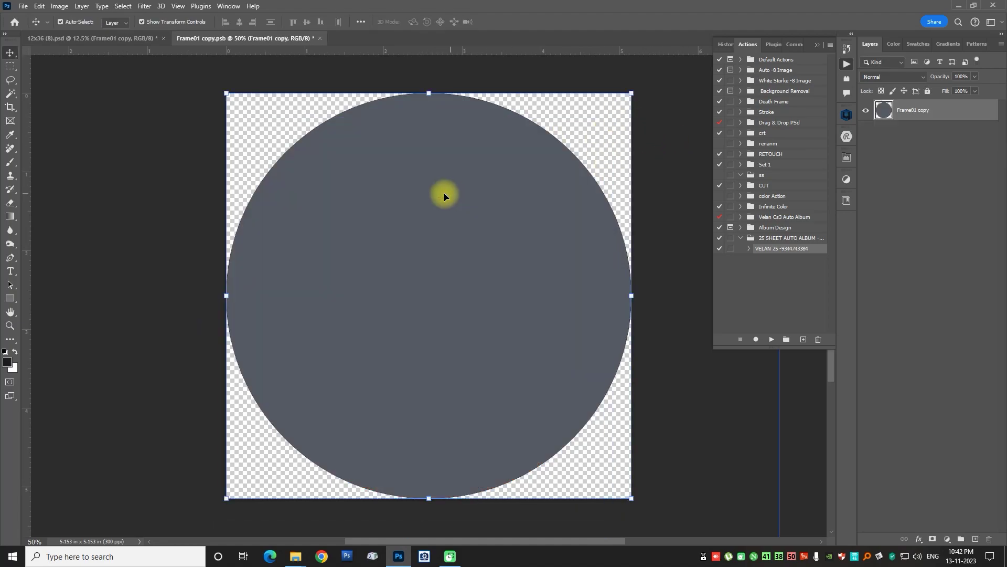
pyautogui.moveTo(386, 232); pyautogui.dragTo(527, 315)
pyautogui.moveTo(636, 162); pyautogui.dragTo(721, 111)
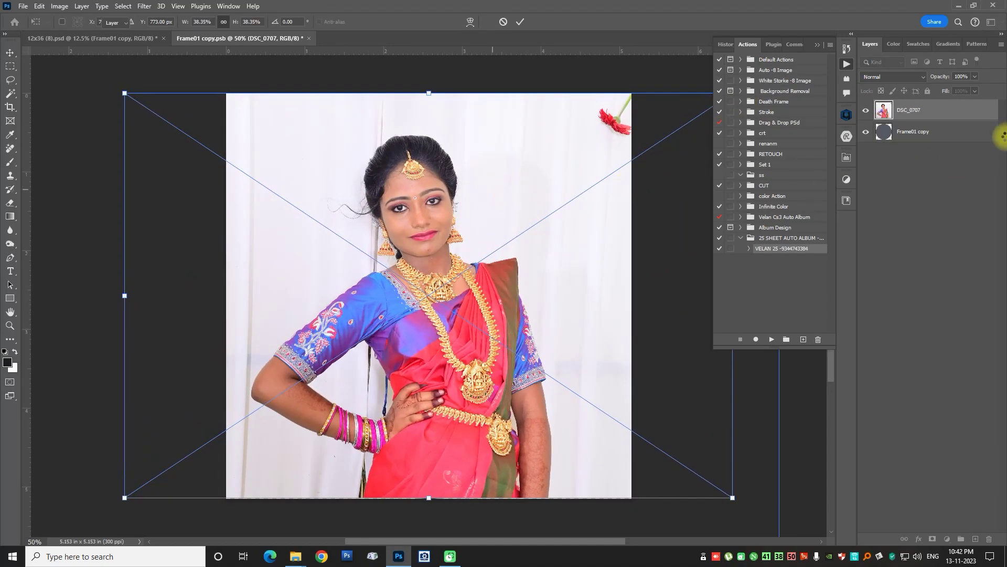
pyautogui.press('Return')
pyautogui.rightClick(924, 111)
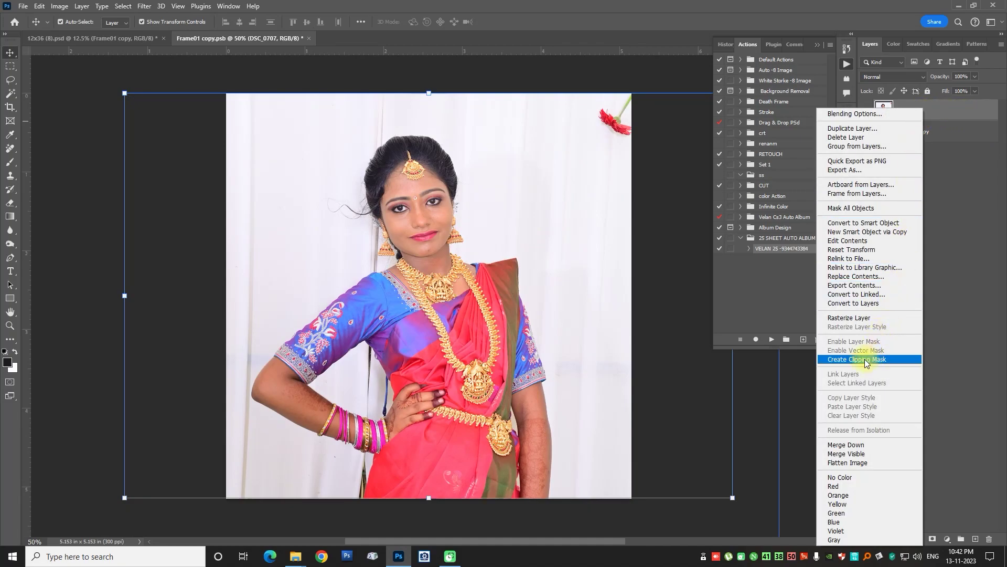
pyautogui.click(865, 360)
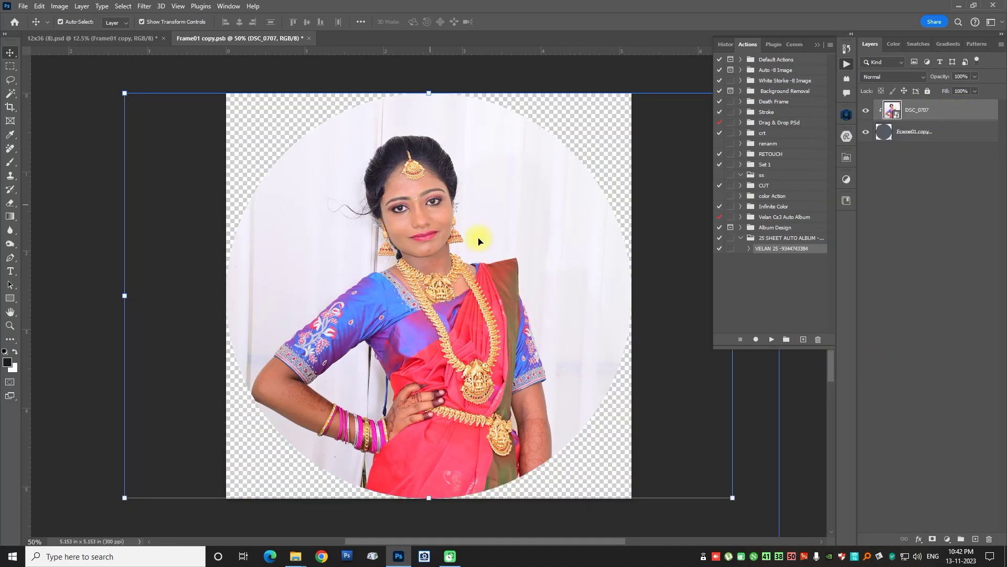
pyautogui.click(308, 39)
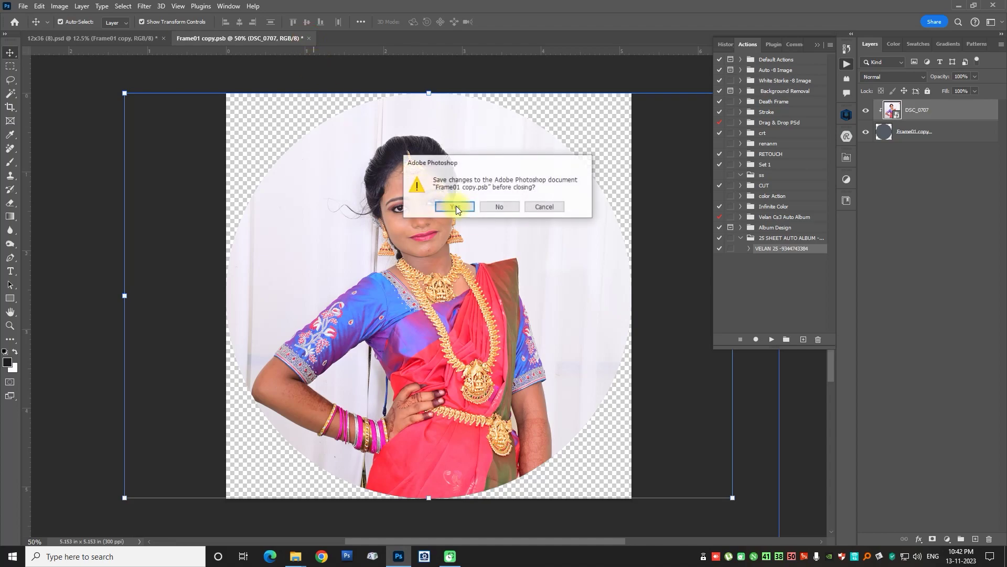
pyautogui.click(462, 205)
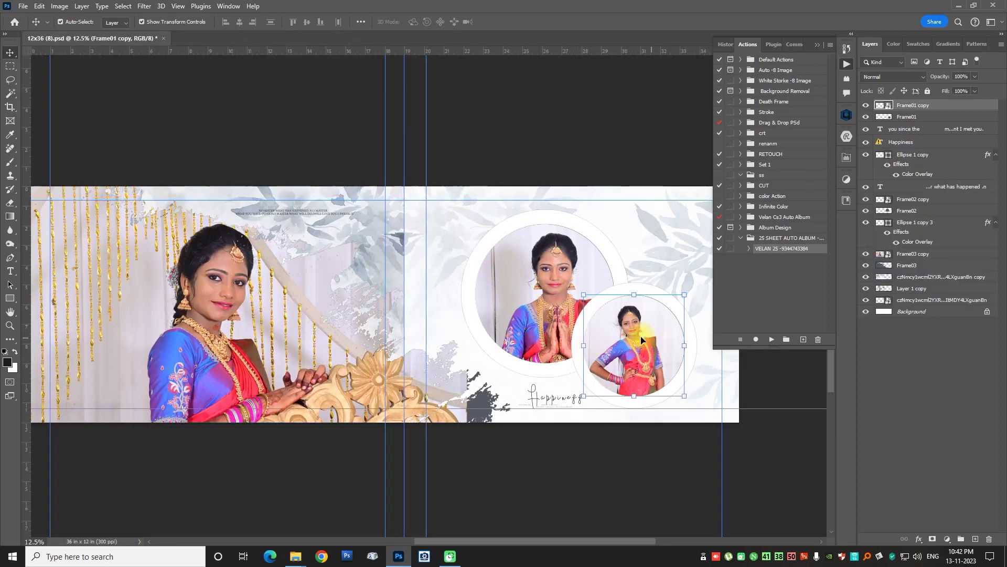
# Save and close the spread 12x36 (8).psd.
pyautogui.click(233, 296)
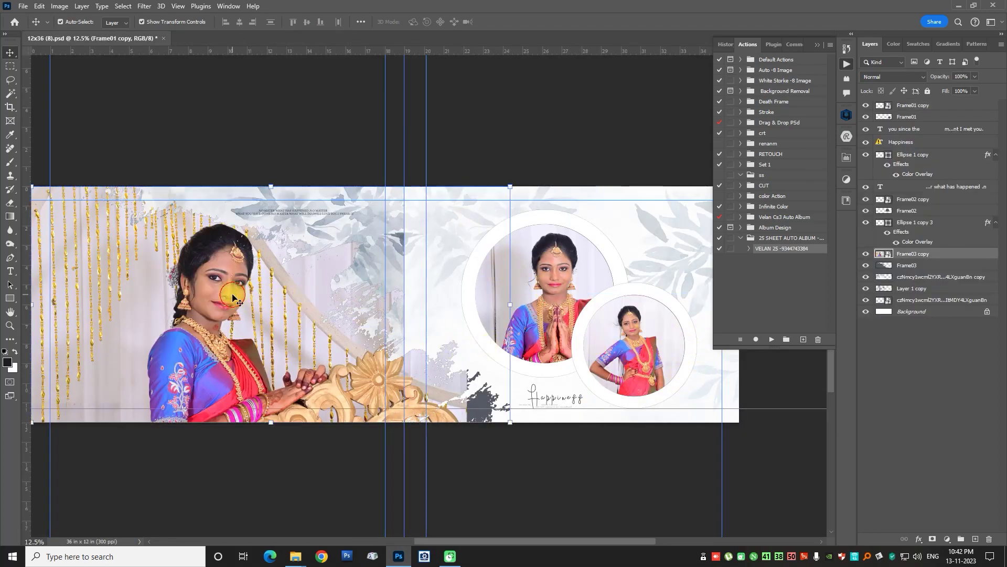
pyautogui.scroll(-1, 341, 263)
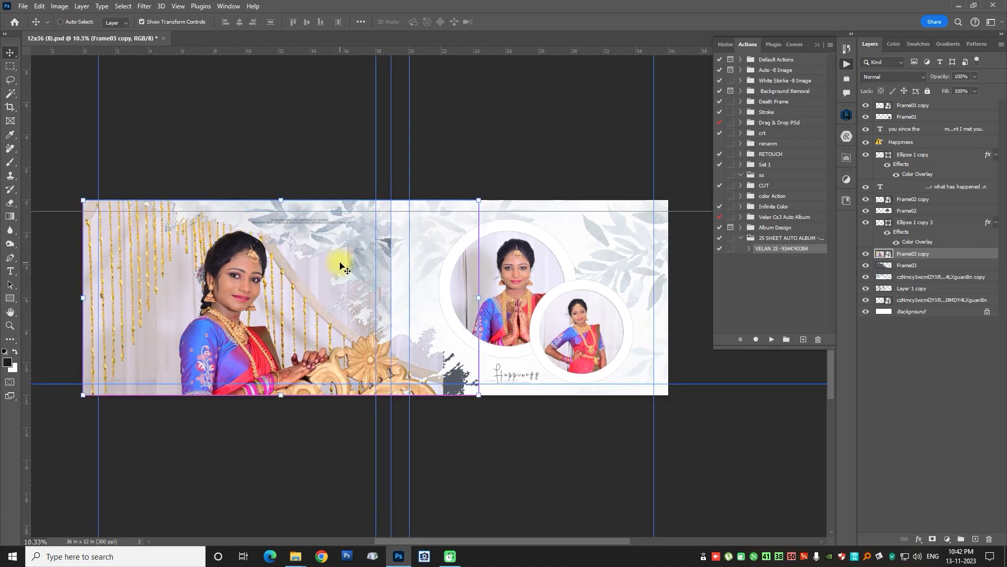
pyautogui.hotkey('ctrl', 's')
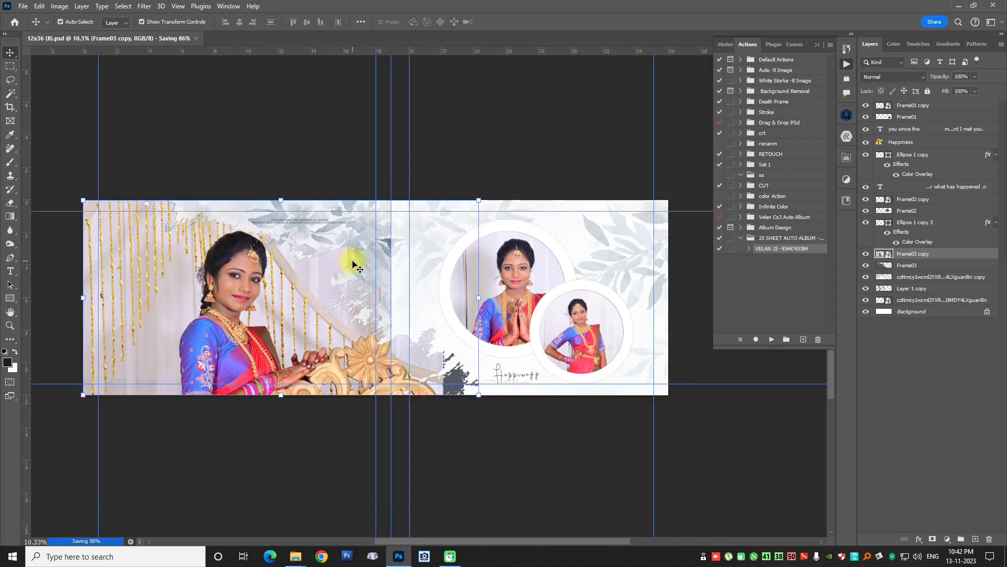
pyautogui.hotkey('ctrl', 'w')
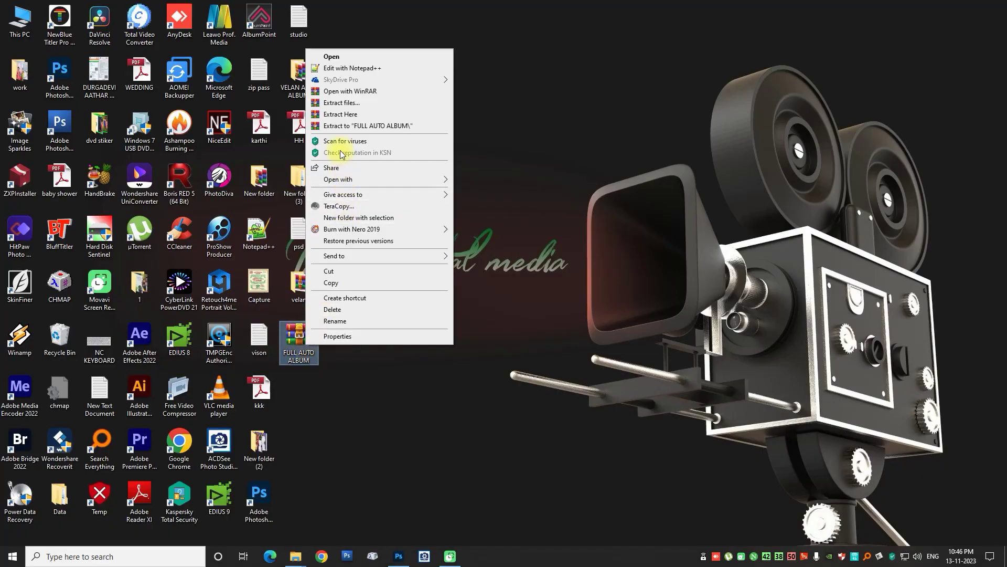
# Extract FULL AUTO ALBUM.rar onto the desktop, entering the archive password.
pyautogui.click(346, 115)
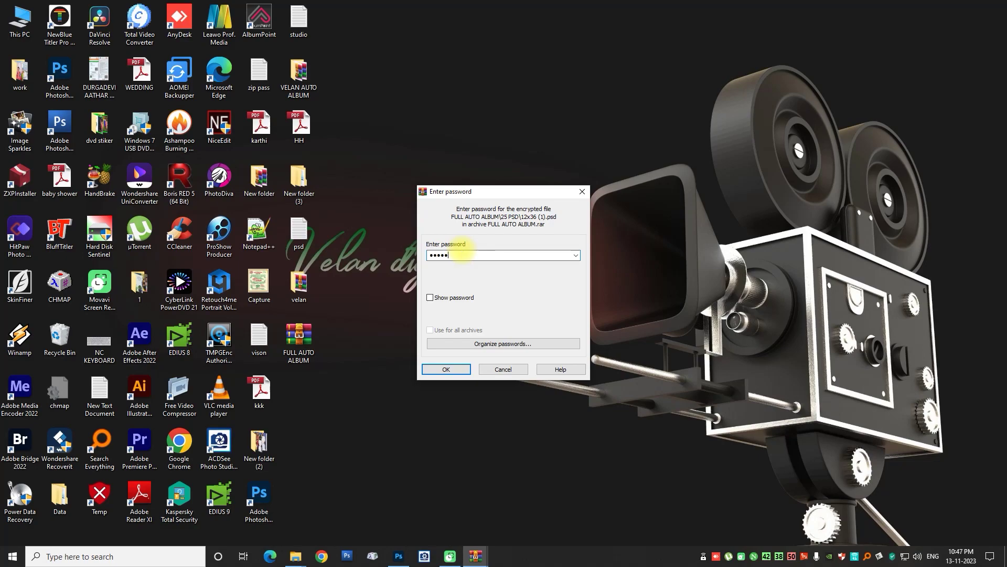
pyautogui.press('Return')
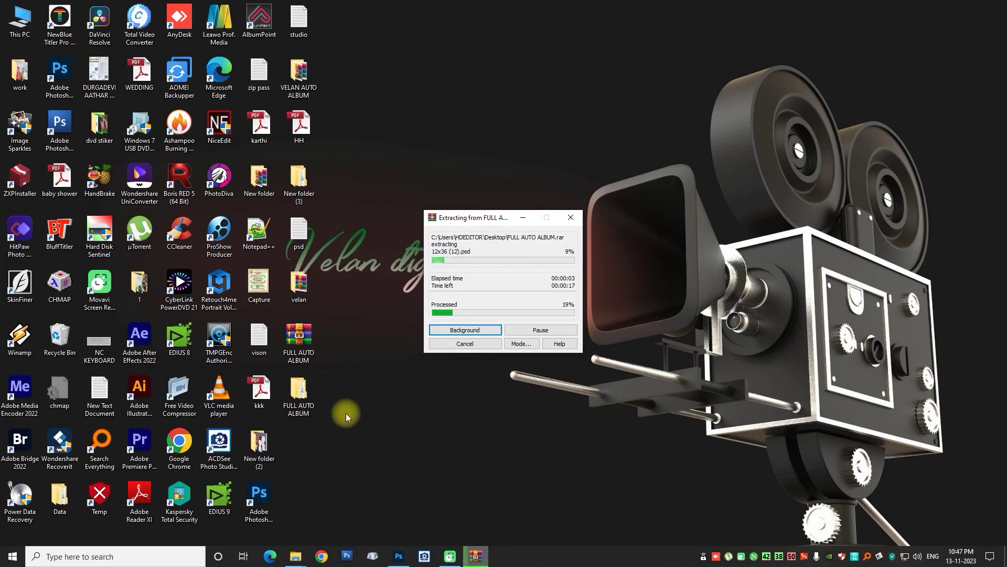
pyautogui.rightClick(308, 403)
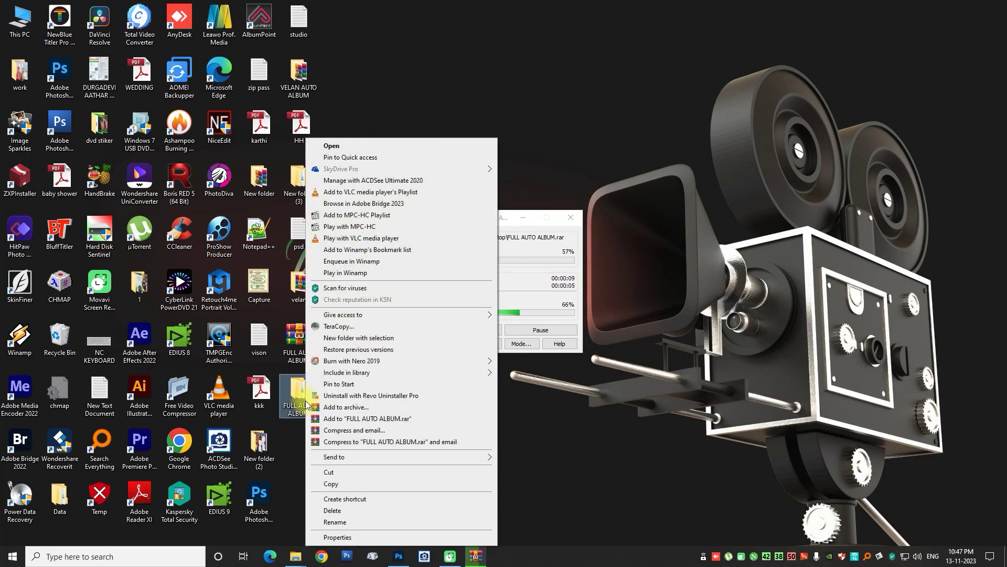
pyautogui.click(593, 458)
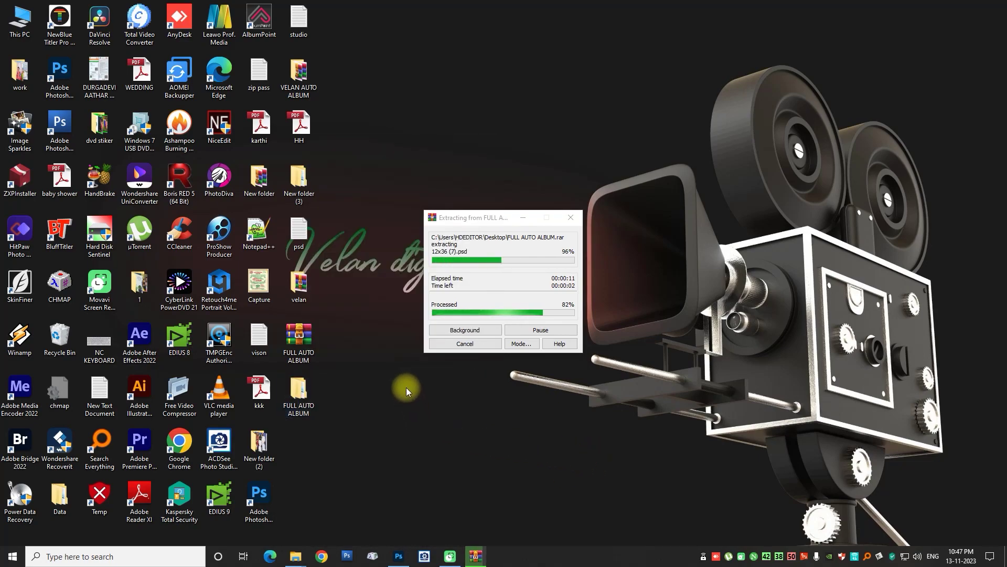
# Check the extracted FULL AUTO ALBUM folder, then copy it.
pyautogui.click(297, 396)
pyautogui.doubleClick(303, 397)
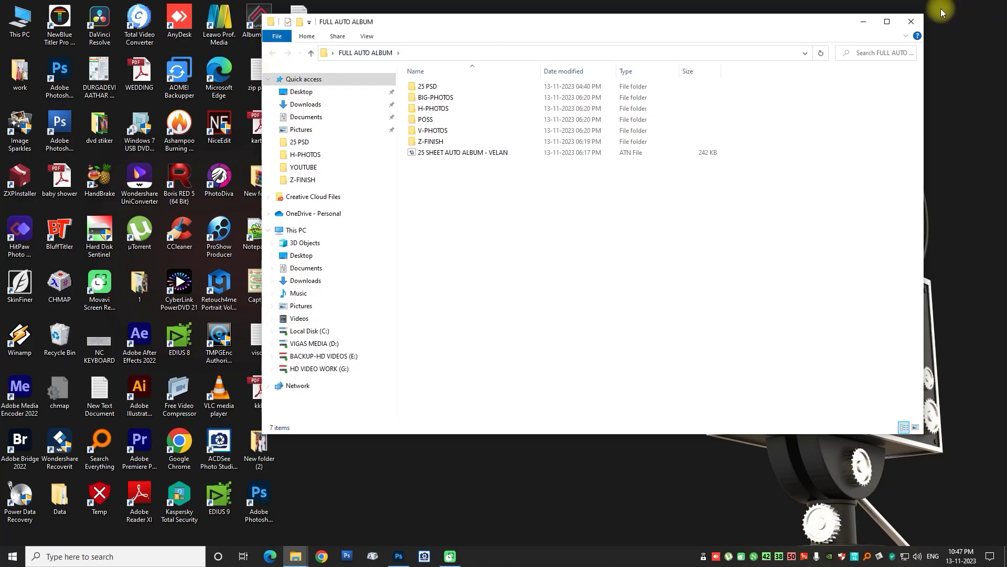
pyautogui.click(911, 21)
pyautogui.rightClick(294, 405)
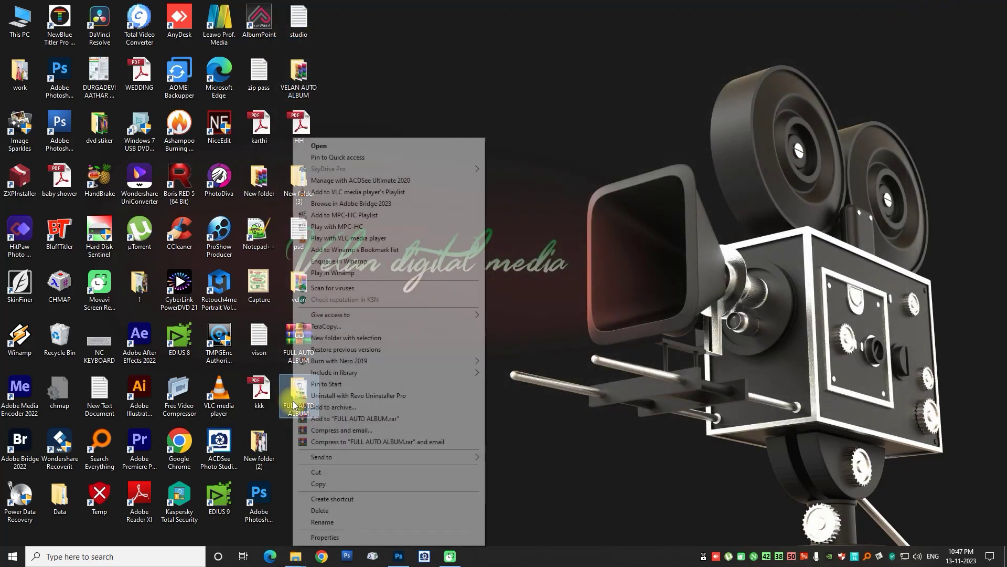
pyautogui.click(333, 485)
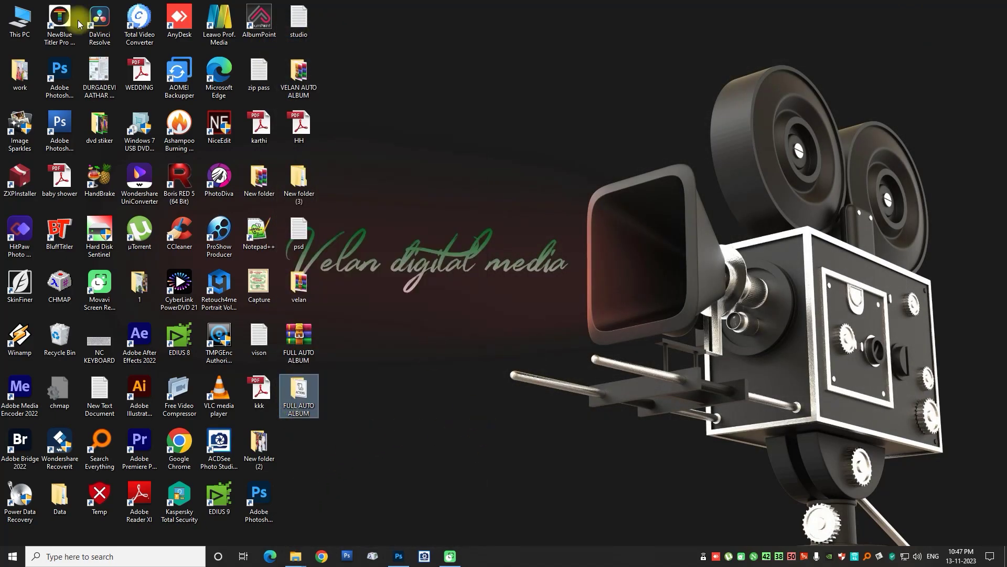
# Paste the copied FULL AUTO ALBUM folder onto VIGAS MEDIA (D:).
pyautogui.doubleClick(20, 18)
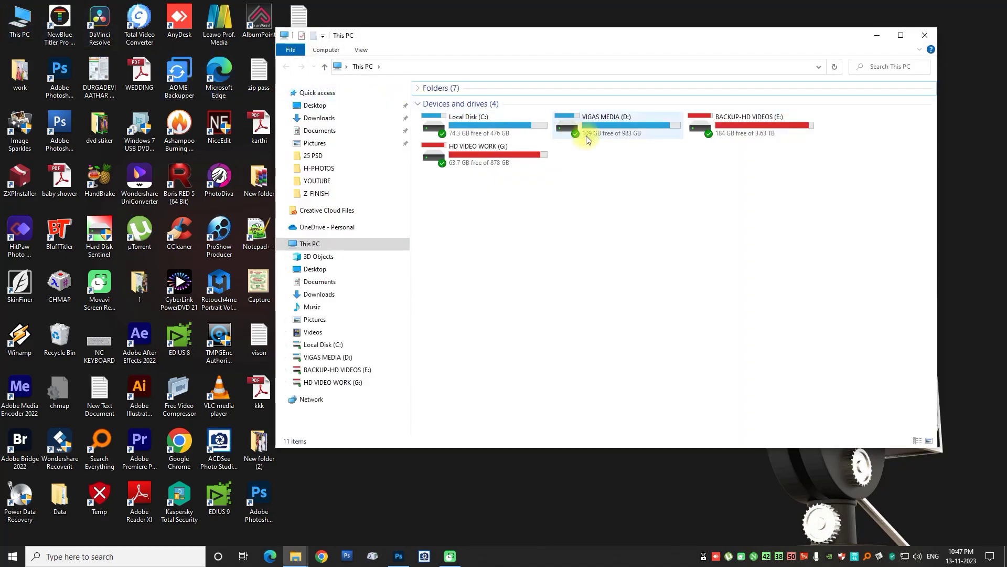
pyautogui.click(602, 135)
pyautogui.doubleClick(613, 137)
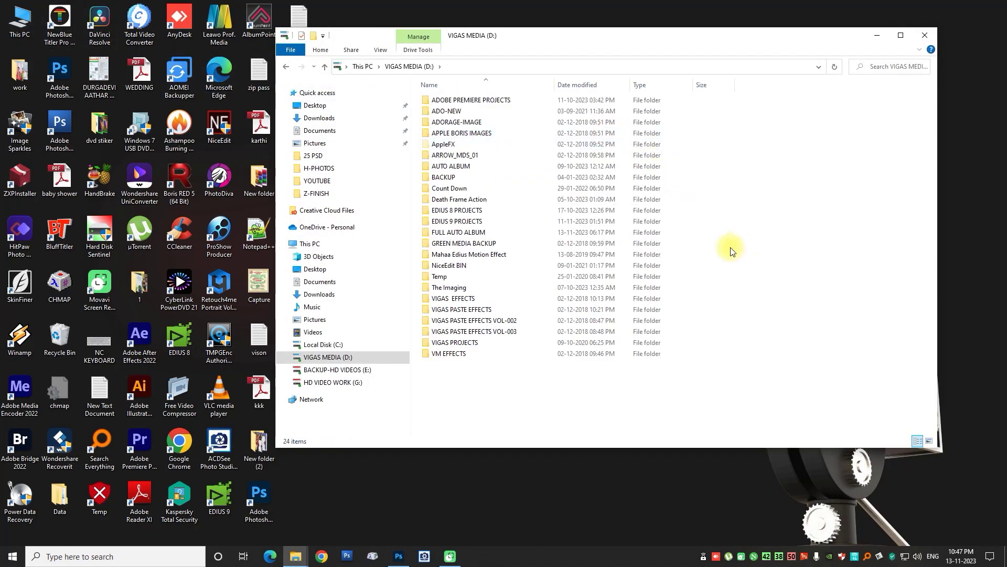
pyautogui.rightClick(471, 386)
pyautogui.click(506, 459)
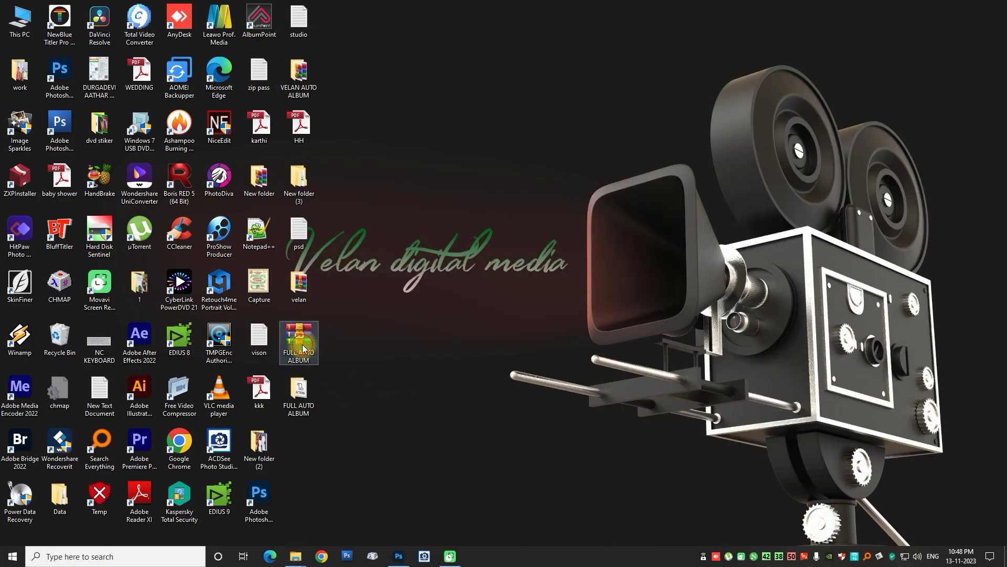
# Check the Properties of the album archive and the extracted FULL AUTO ALBUM folder.
pyautogui.rightClick(302, 344)
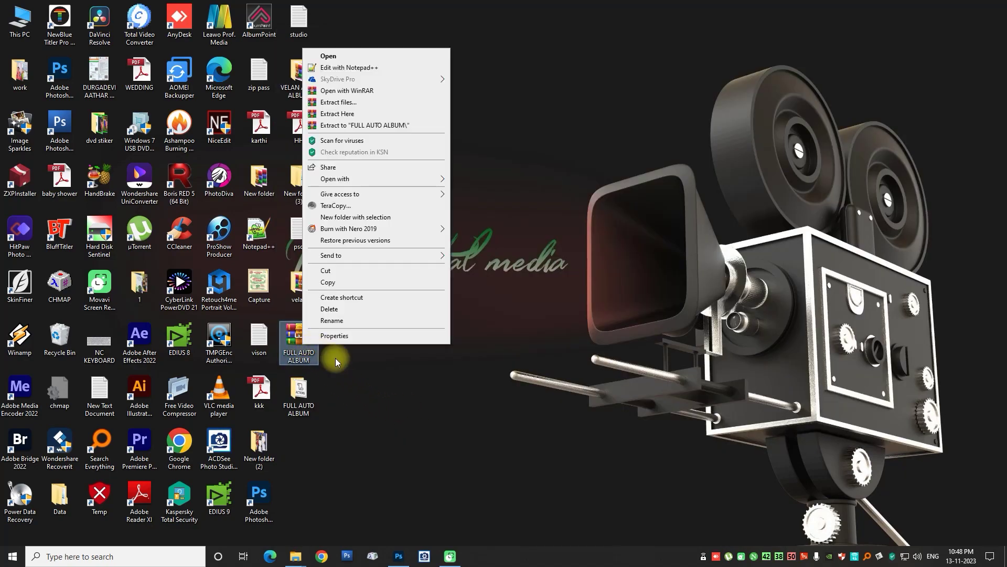
pyautogui.click(338, 336)
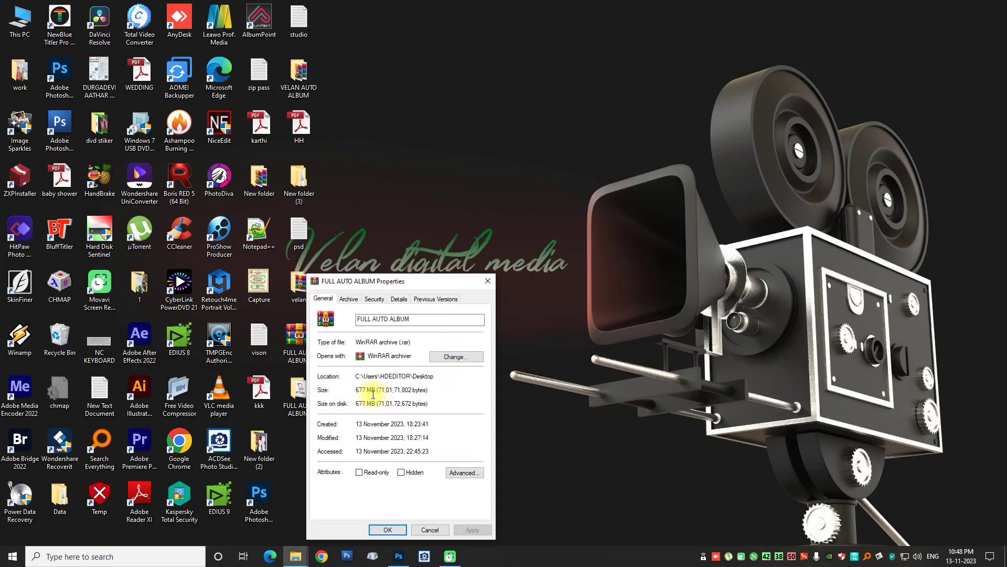
pyautogui.click(488, 281)
pyautogui.click(300, 398)
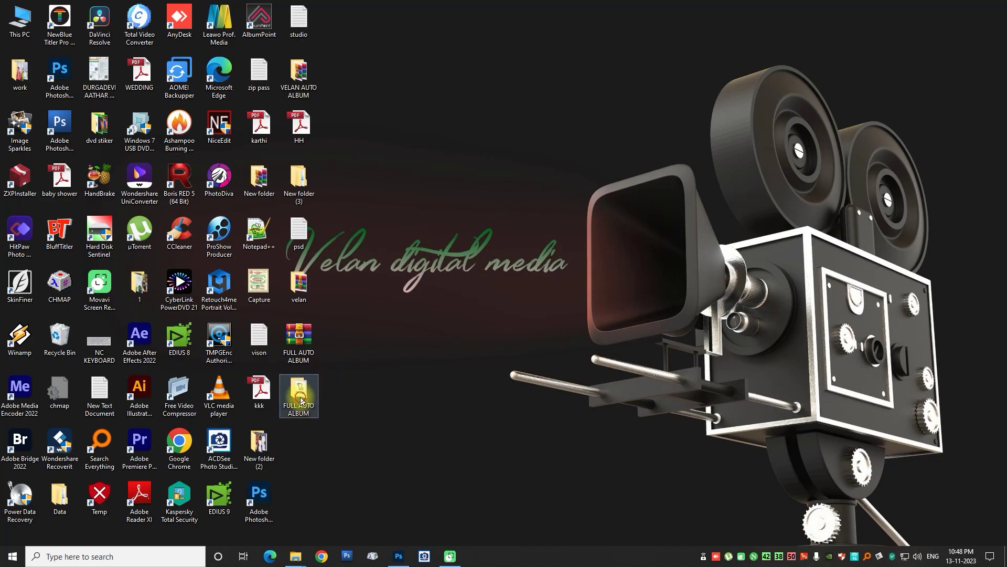
pyautogui.rightClick(300, 400)
pyautogui.click(327, 546)
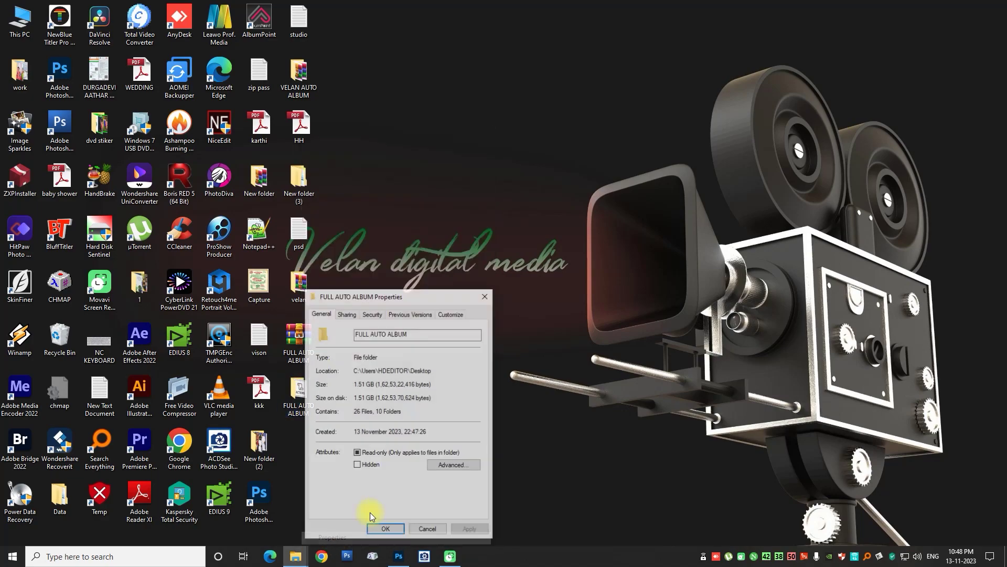
pyautogui.click(486, 295)
# Open the FULL AUTO ALBUM folder on VIGAS MEDIA (D:).
pyautogui.doubleClick(11, 18)
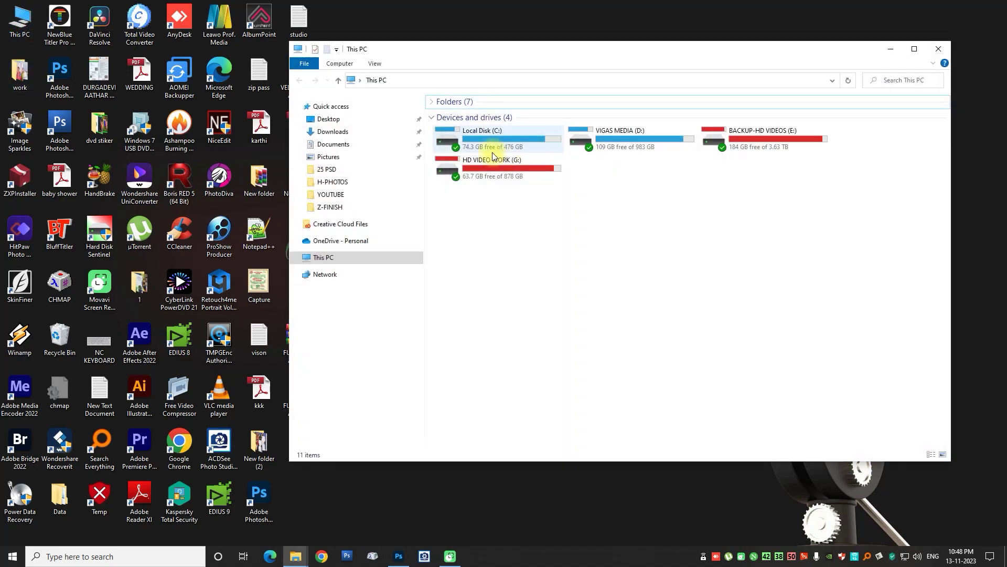
pyautogui.doubleClick(669, 135)
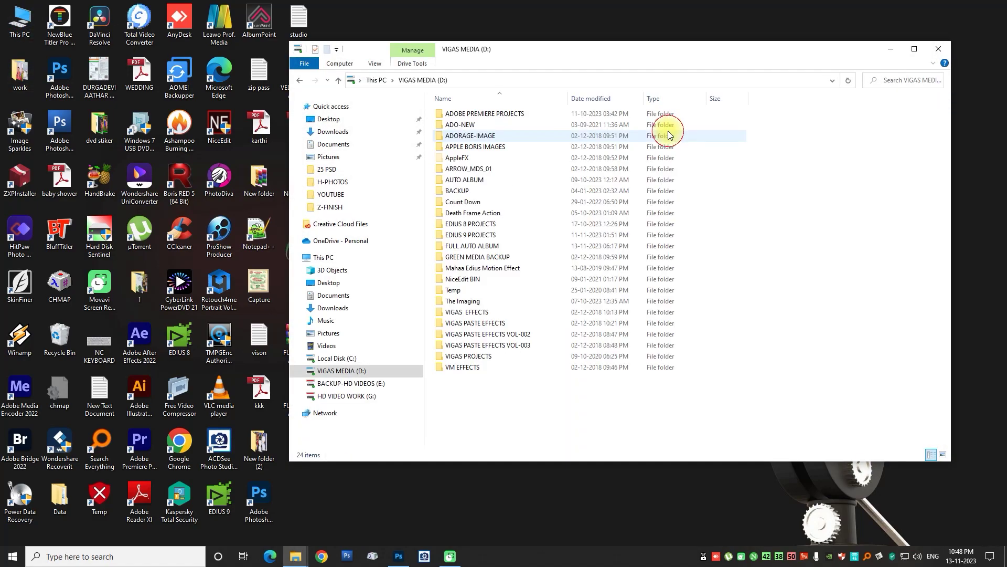
pyautogui.doubleClick(475, 246)
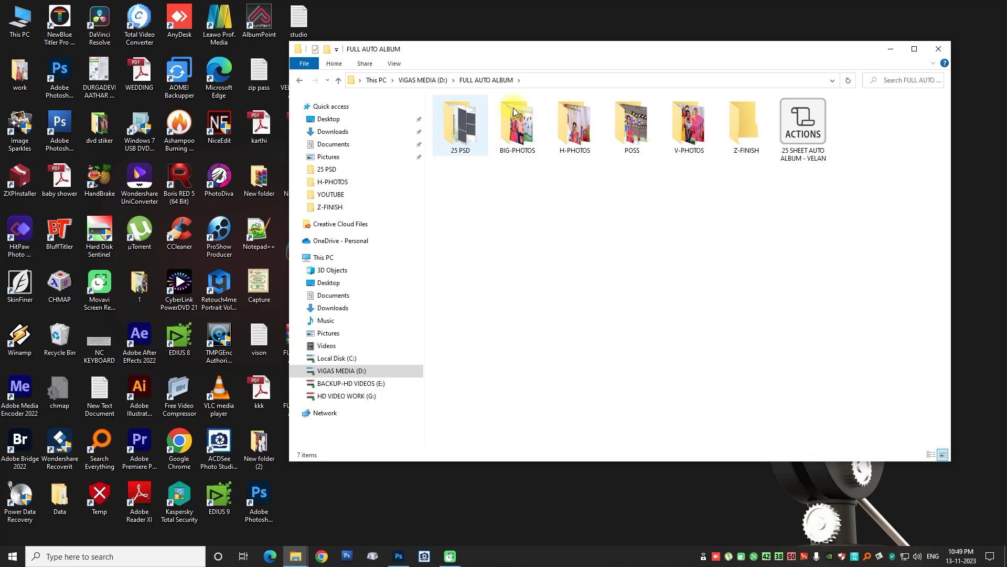
# Replace the four photos in BIG-PHOTOS with new ones, overwriting existing files.
pyautogui.moveTo(580, 42)
pyautogui.mouseDown()
pyautogui.moveTo(603, 111)
pyautogui.moveTo(603, 90)
pyautogui.moveTo(557, 165)
pyautogui.mouseUp()
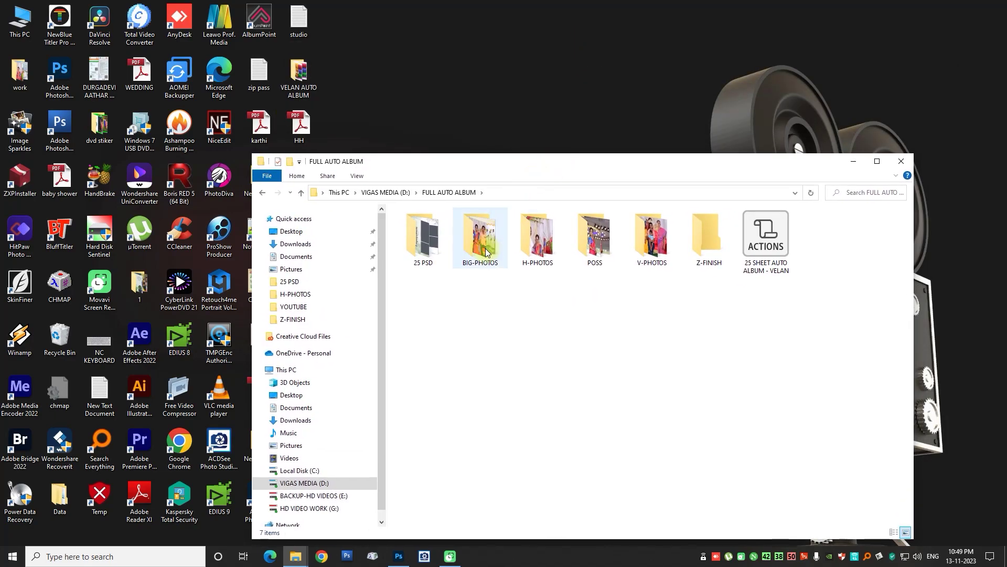
pyautogui.doubleClick(485, 252)
pyautogui.moveTo(491, 301); pyautogui.dragTo(691, 257)
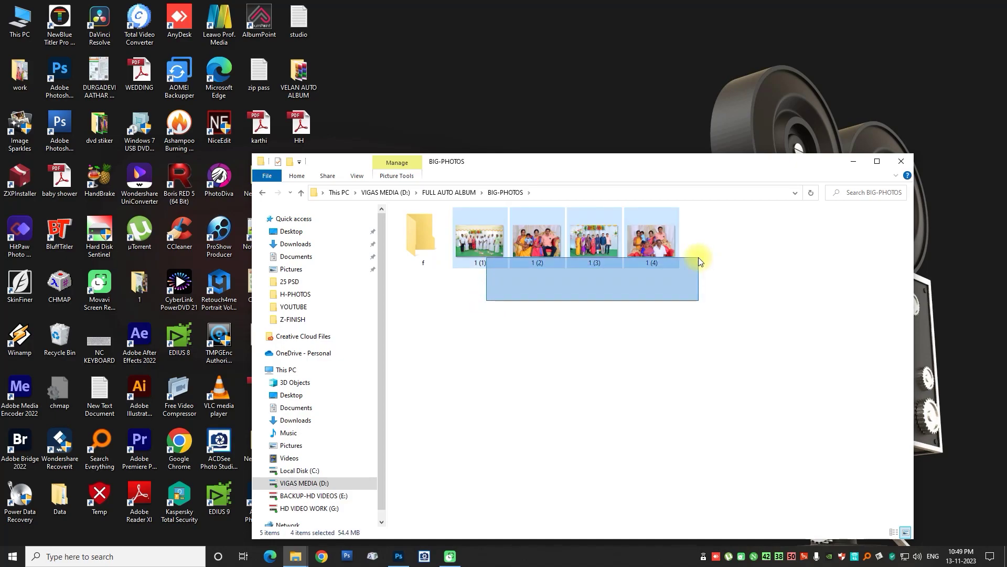
pyautogui.press('Delete')
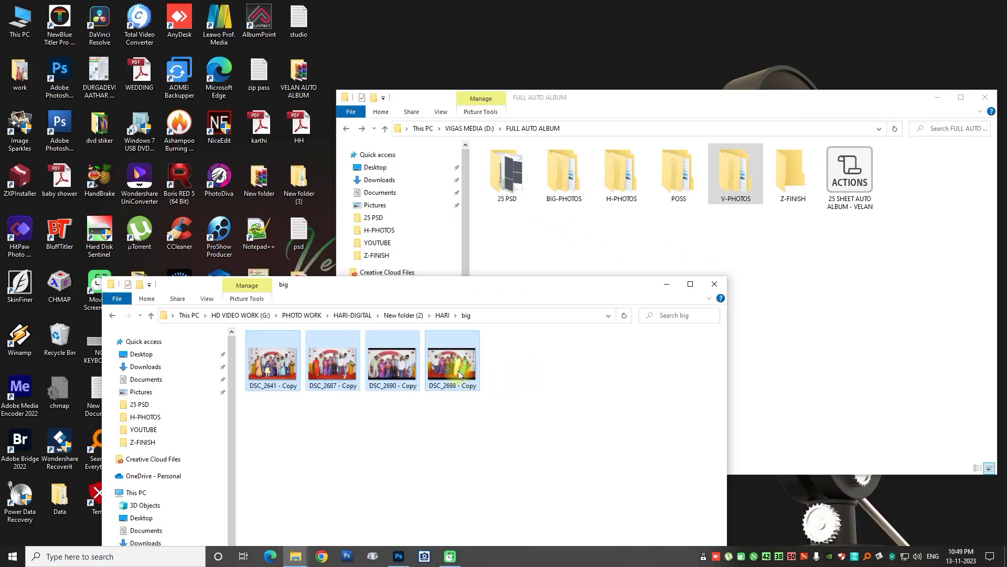
pyautogui.moveTo(458, 370); pyautogui.dragTo(558, 187)
pyautogui.click(610, 252)
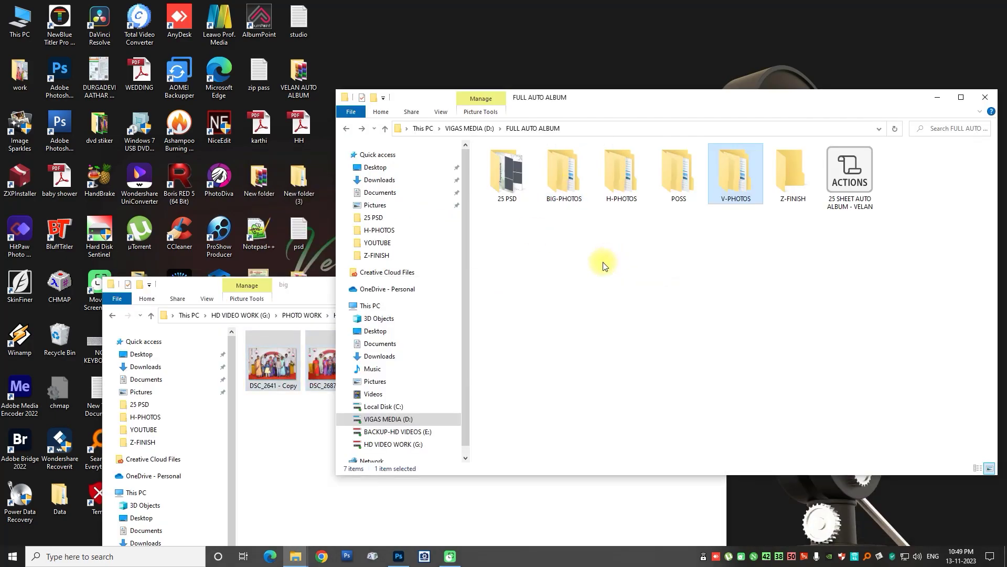
# Copy all 127 event photos from HARI's New folder into H-PHOTOS.
pyautogui.click(112, 315)
pyautogui.doubleClick(331, 365)
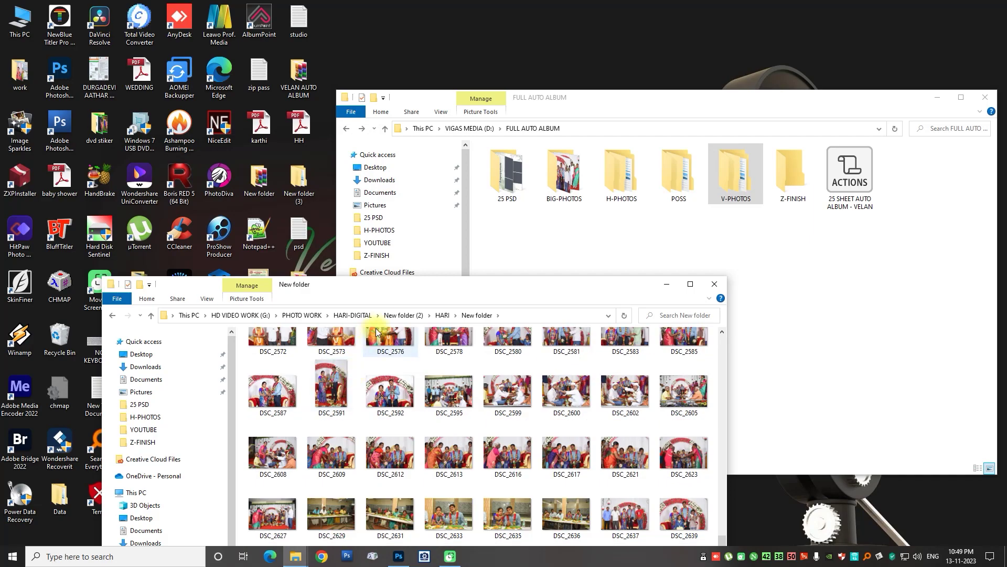
pyautogui.moveTo(376, 286); pyautogui.dragTo(317, 141)
pyautogui.scroll(-10, 418, 332)
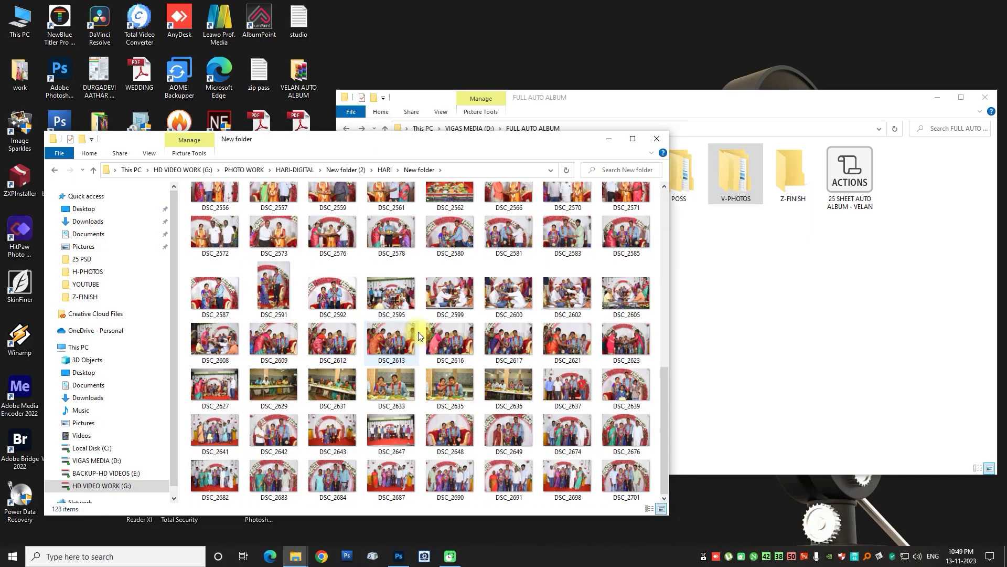
pyautogui.click(431, 332)
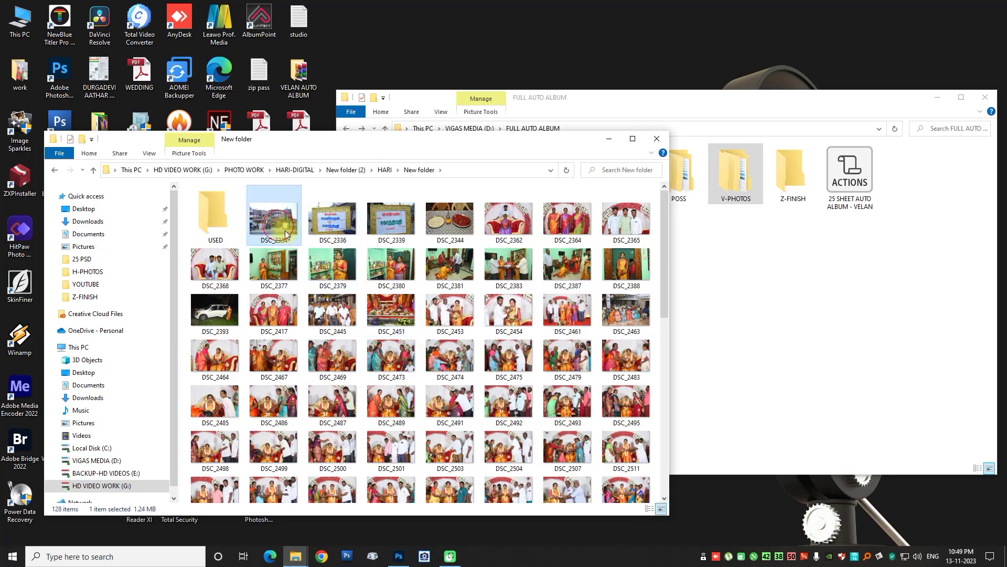
pyautogui.hotkey('ctrl', 'a')
pyautogui.keyDown('ctrl'); pyautogui.click(621, 489); pyautogui.keyUp('ctrl')
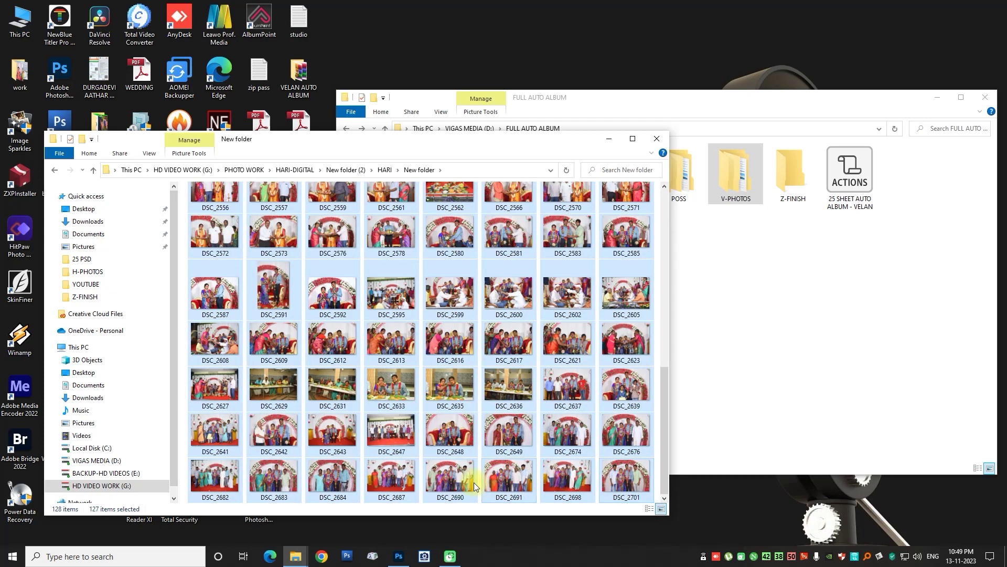
pyautogui.moveTo(559, 149); pyautogui.dragTo(394, 150)
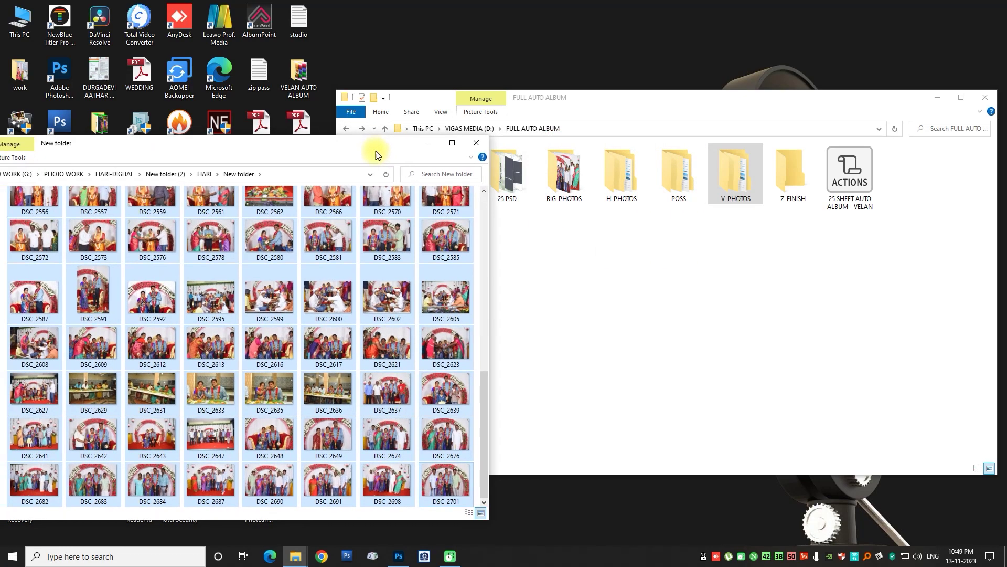
pyautogui.click(617, 187)
pyautogui.doubleClick(616, 188)
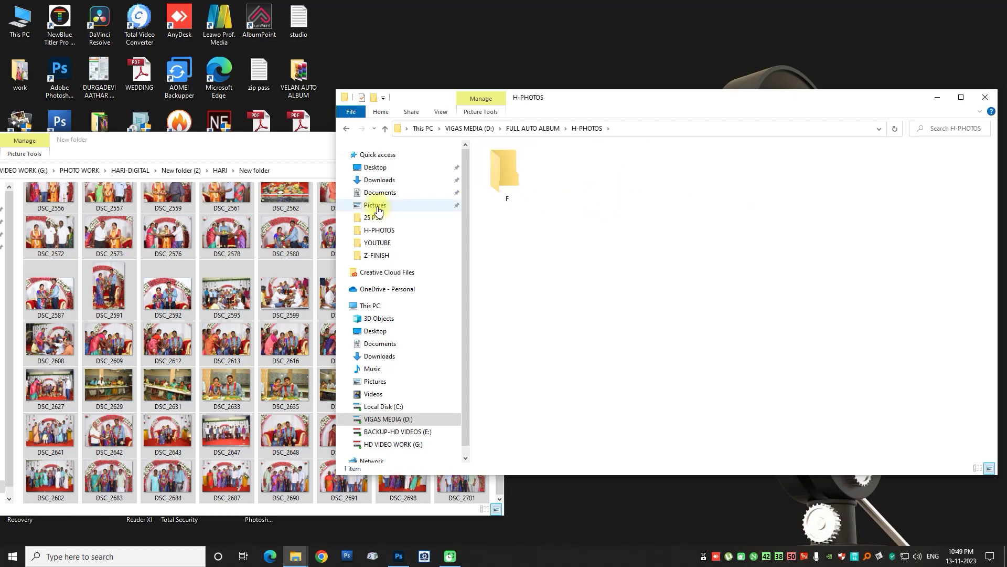
pyautogui.moveTo(206, 215); pyautogui.dragTo(747, 263)
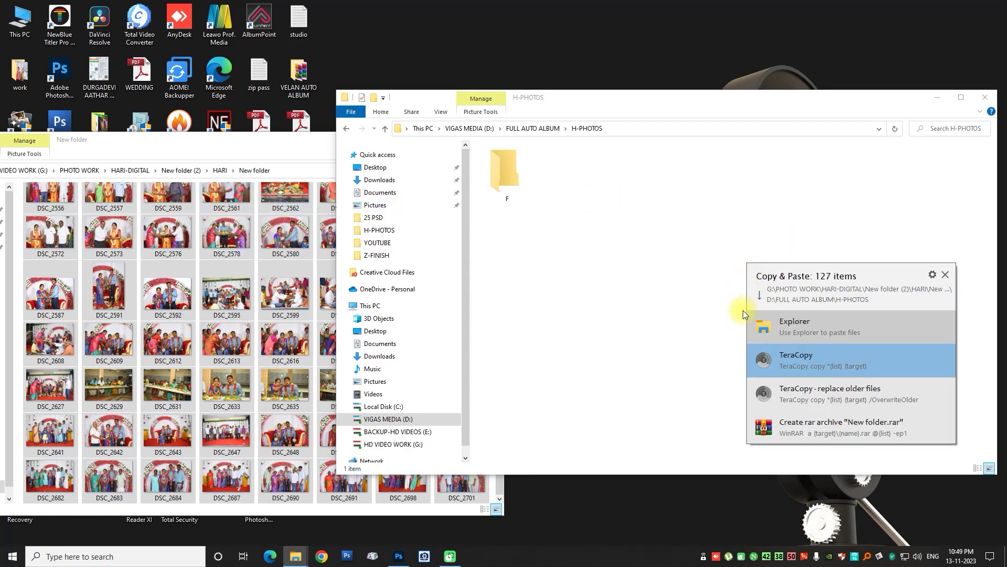
pyautogui.click(777, 329)
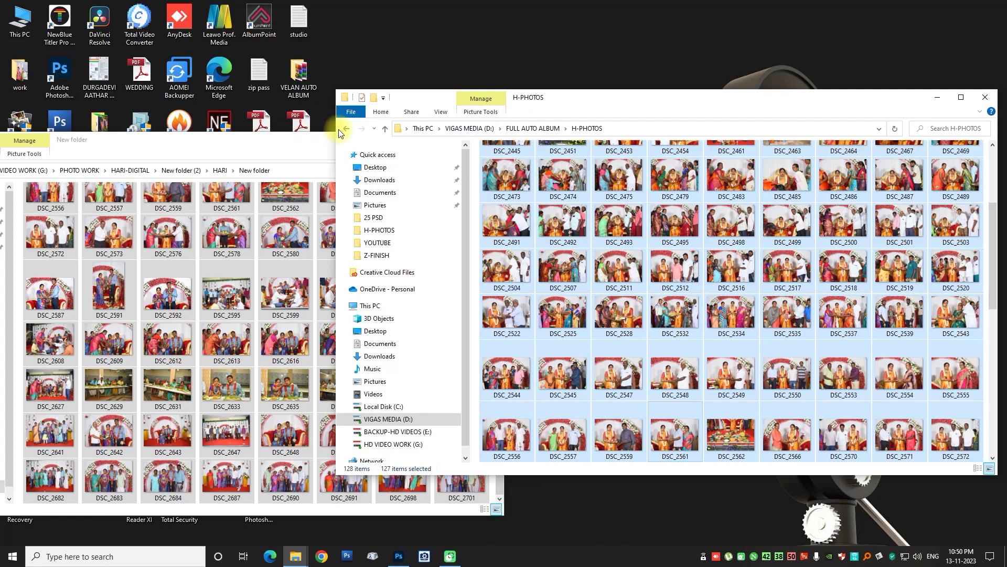
# Copy the chosen POG portraits, including DSC_2426 and DSC_2427, into POSS.
pyautogui.click(344, 129)
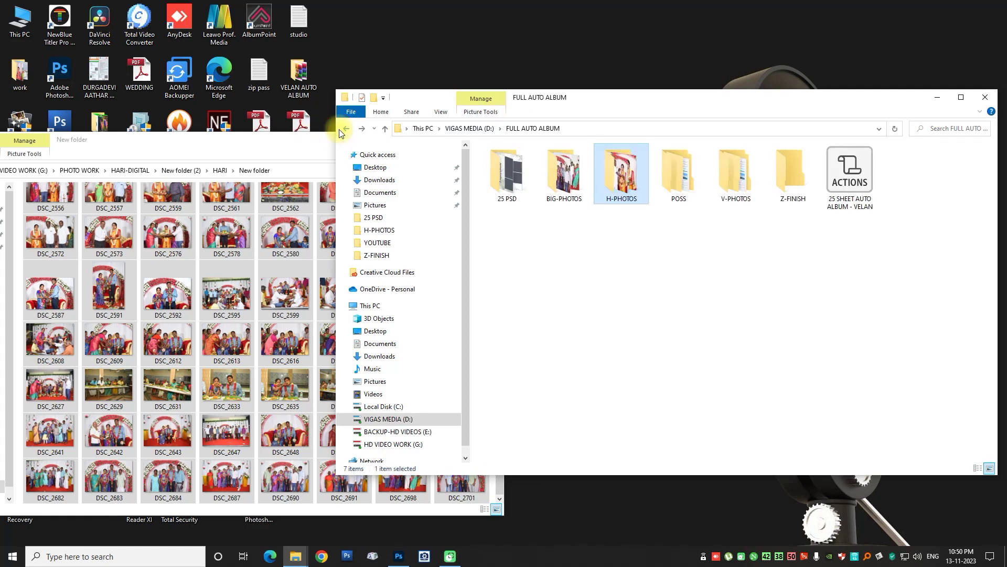
pyautogui.doubleClick(677, 183)
pyautogui.moveTo(258, 143); pyautogui.dragTo(491, 186)
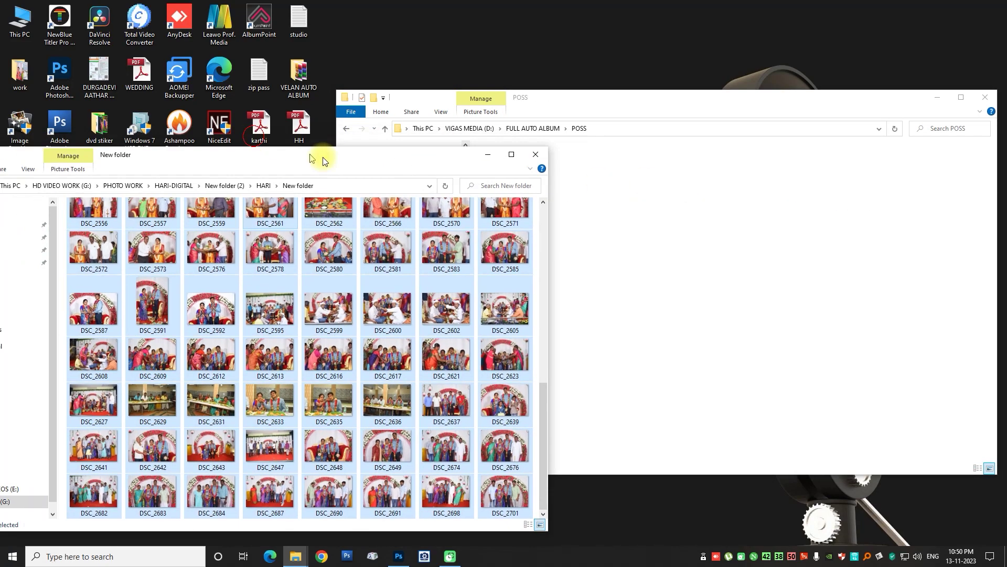
pyautogui.click(120, 213)
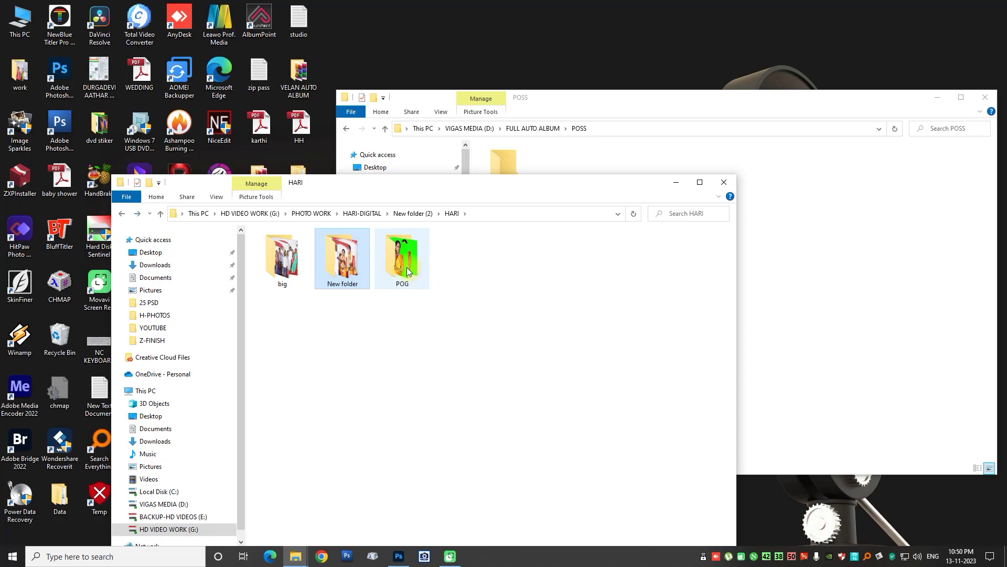
pyautogui.doubleClick(402, 251)
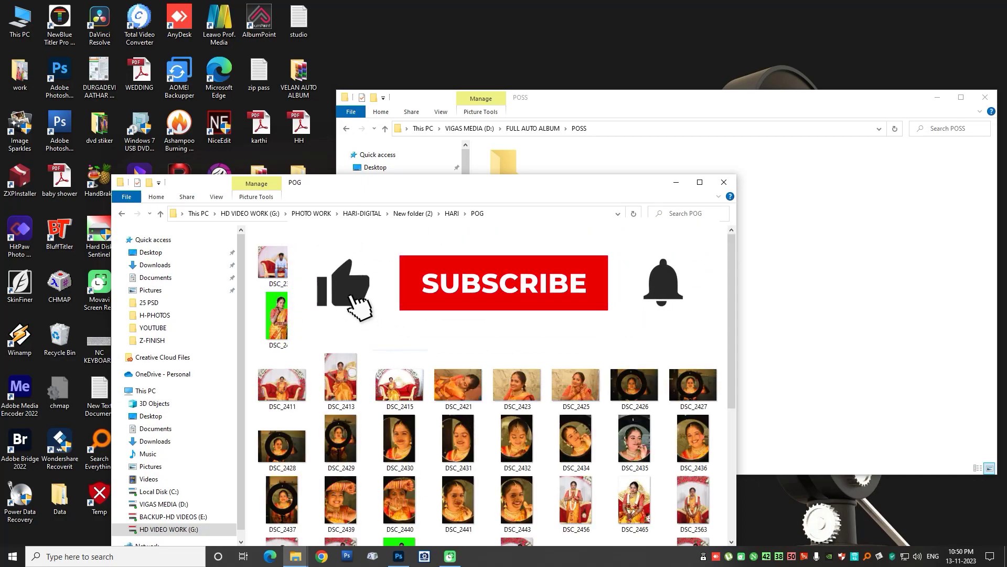
pyautogui.click(634, 386)
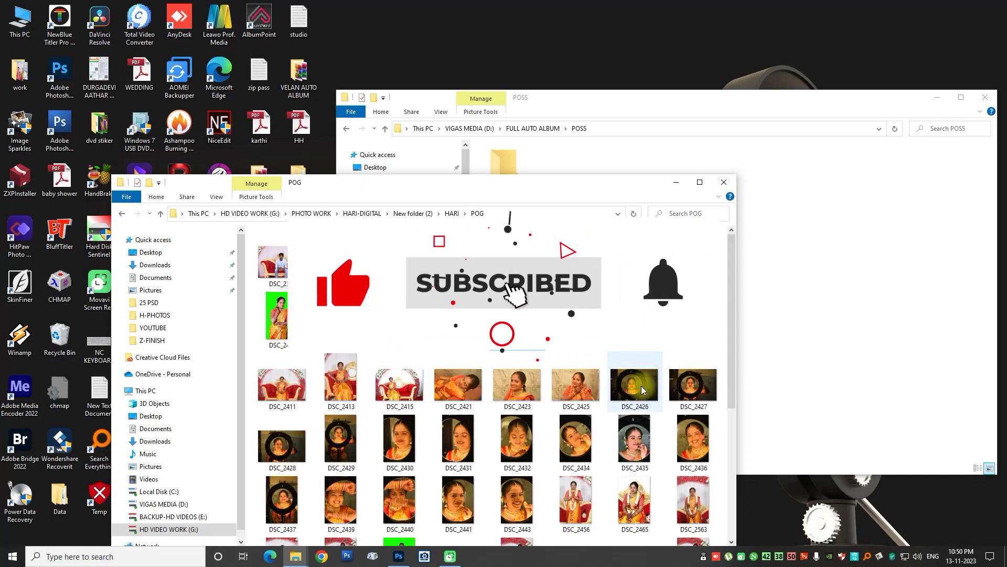
pyautogui.keyDown('ctrl'); pyautogui.click(697, 385); pyautogui.keyUp('ctrl')
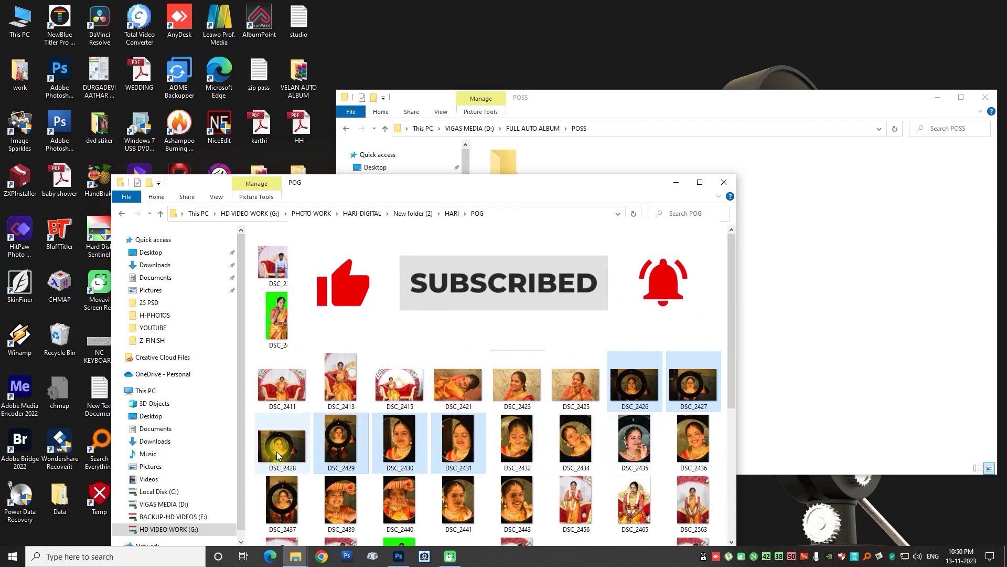
pyautogui.moveTo(450, 446); pyautogui.dragTo(357, 139)
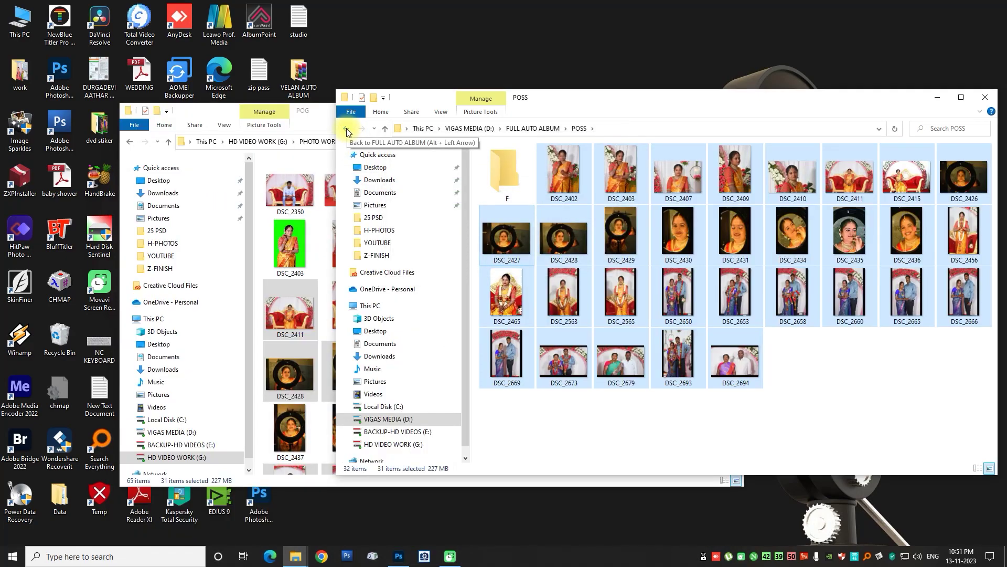
# Open V-PHOTOS and pick the POG portraits to copy into it.
pyautogui.click(347, 129)
pyautogui.doubleClick(734, 195)
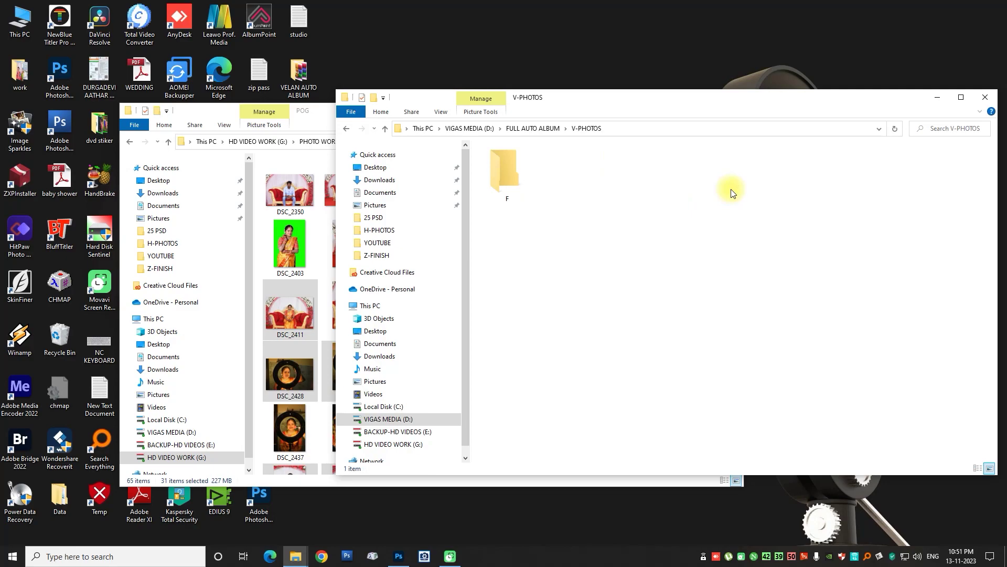
pyautogui.click(303, 114)
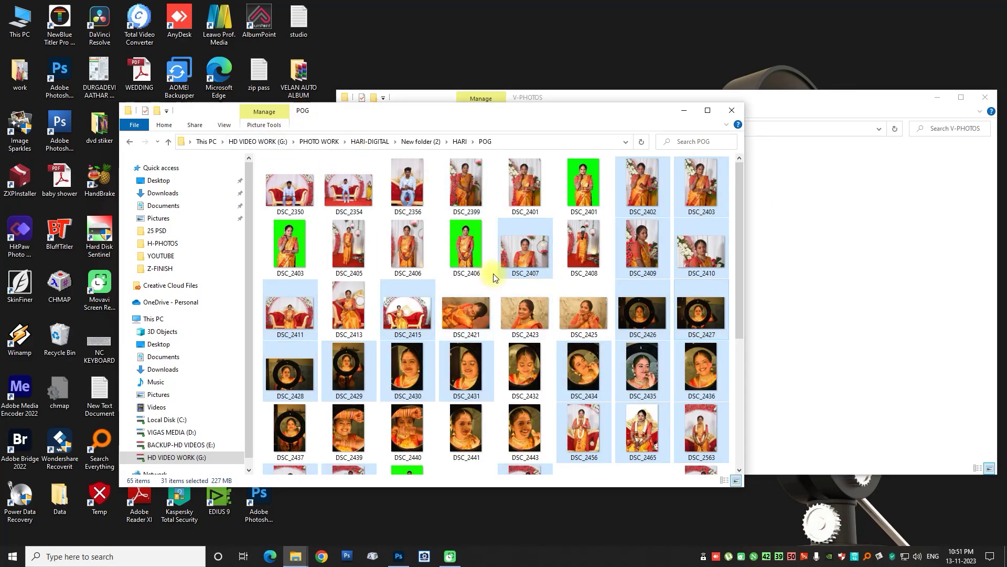
pyautogui.click(129, 141)
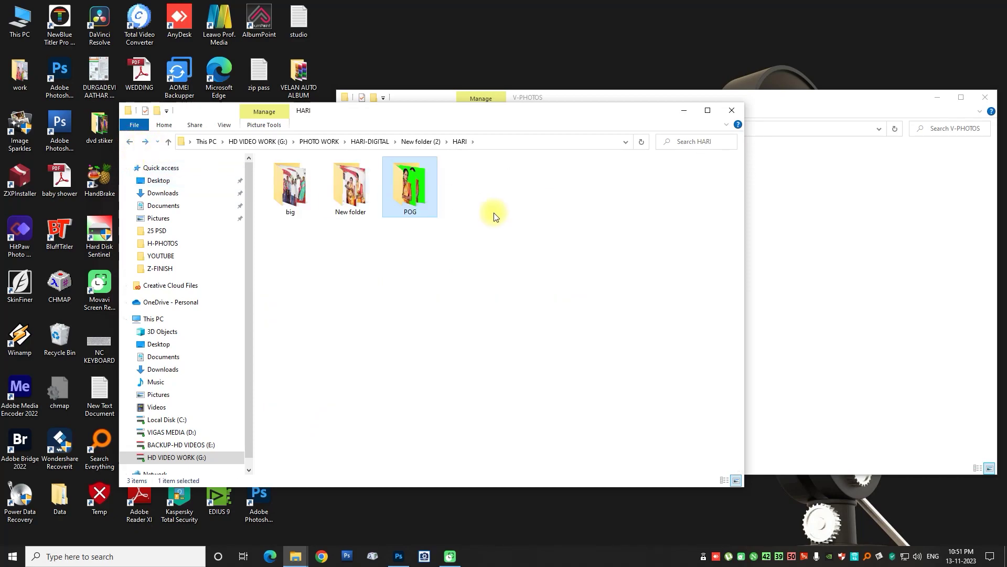
pyautogui.doubleClick(418, 201)
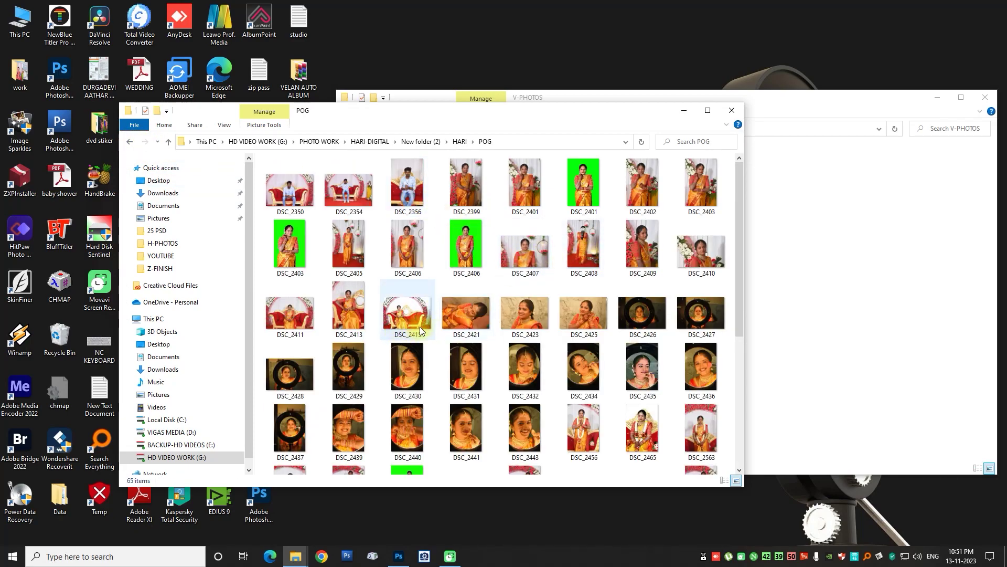
pyautogui.keyDown('ctrl'); pyautogui.click(338, 368); pyautogui.keyUp('ctrl')
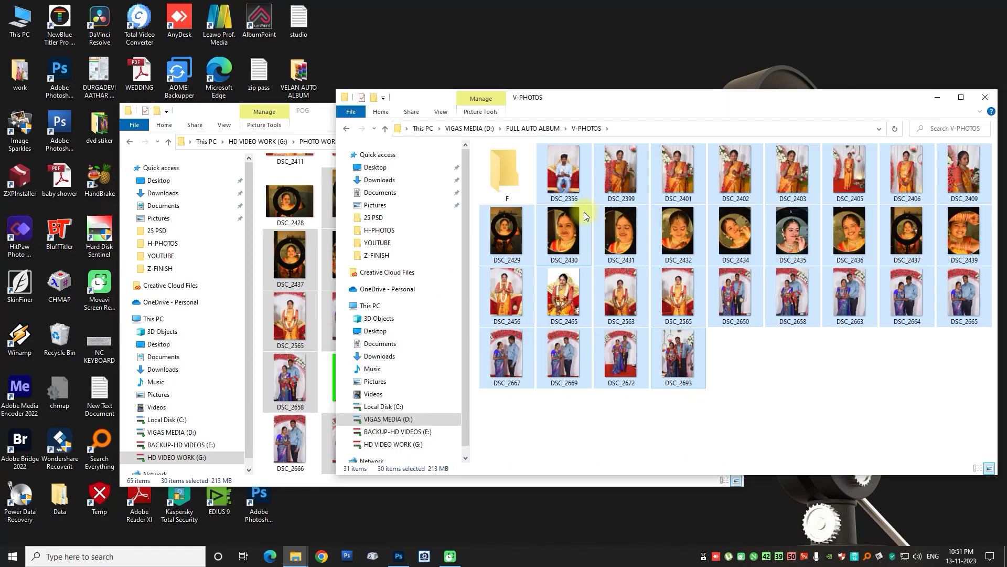
# Rename the 30 selected V-PHOTOS portraits sequentially to 1 (1) through 1 (30).
pyautogui.rightClick(565, 183)
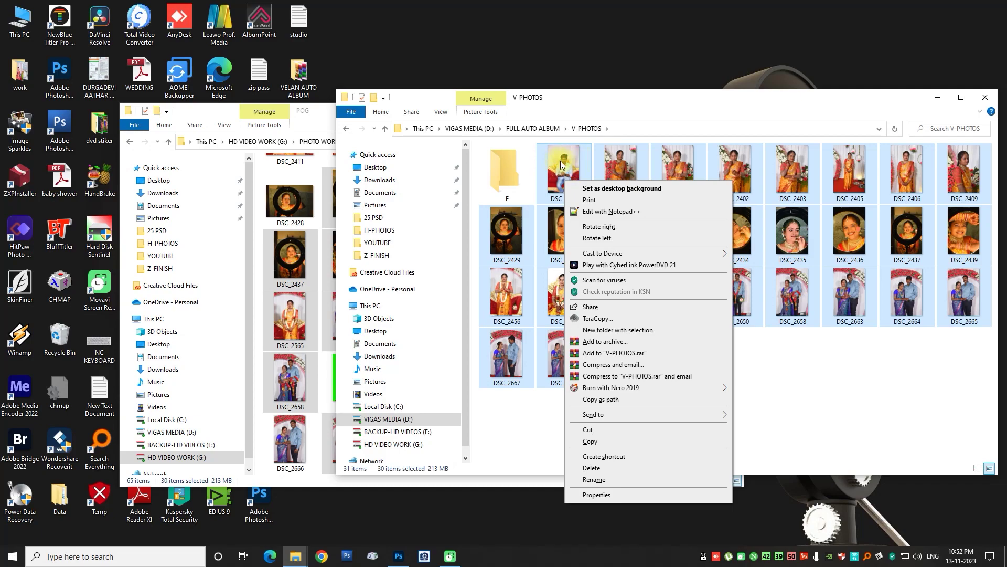
pyautogui.click(594, 479)
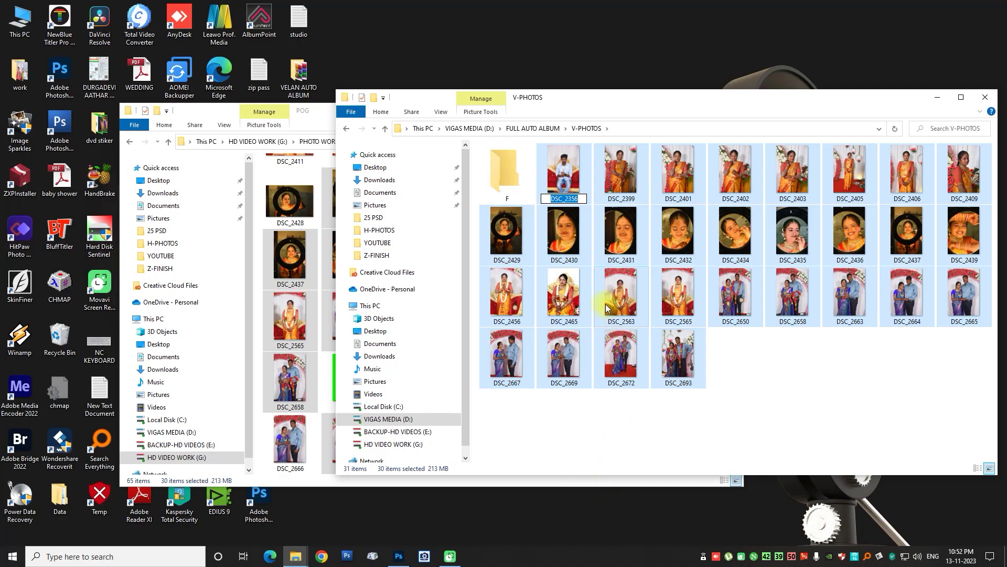
pyautogui.press('Return')
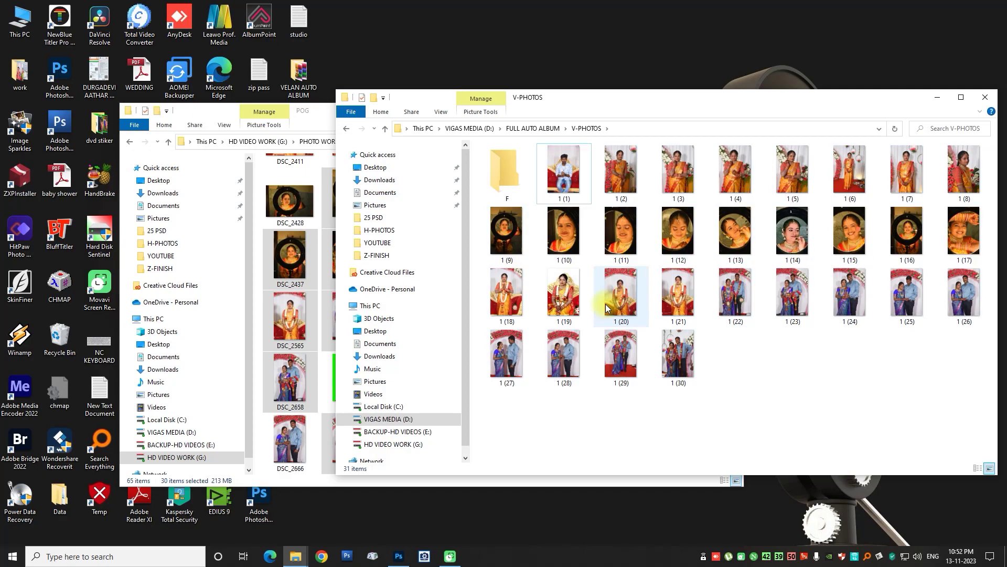
# Check the POSS folder, then switch back to Photoshop.
pyautogui.click(348, 134)
pyautogui.doubleClick(677, 173)
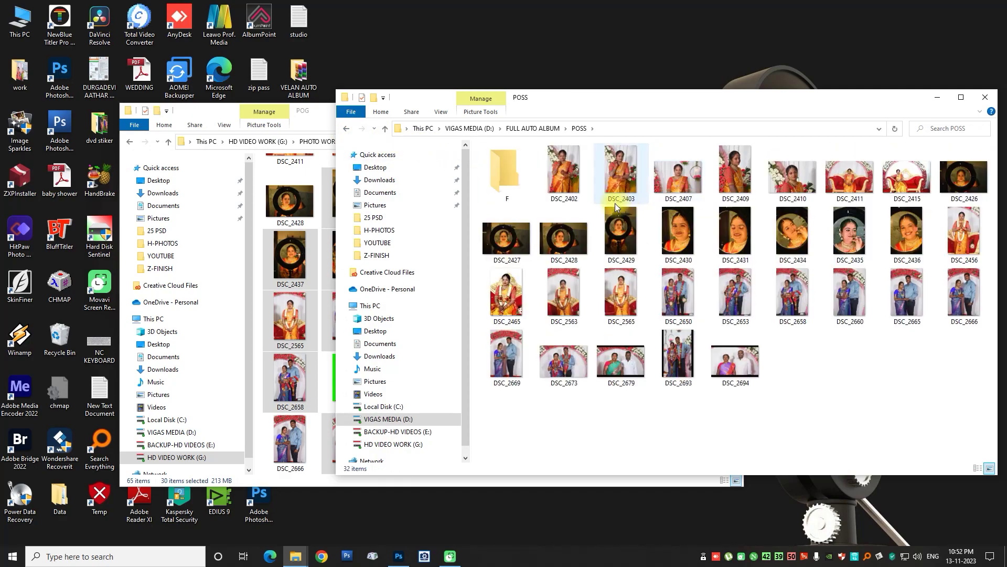
pyautogui.click(346, 128)
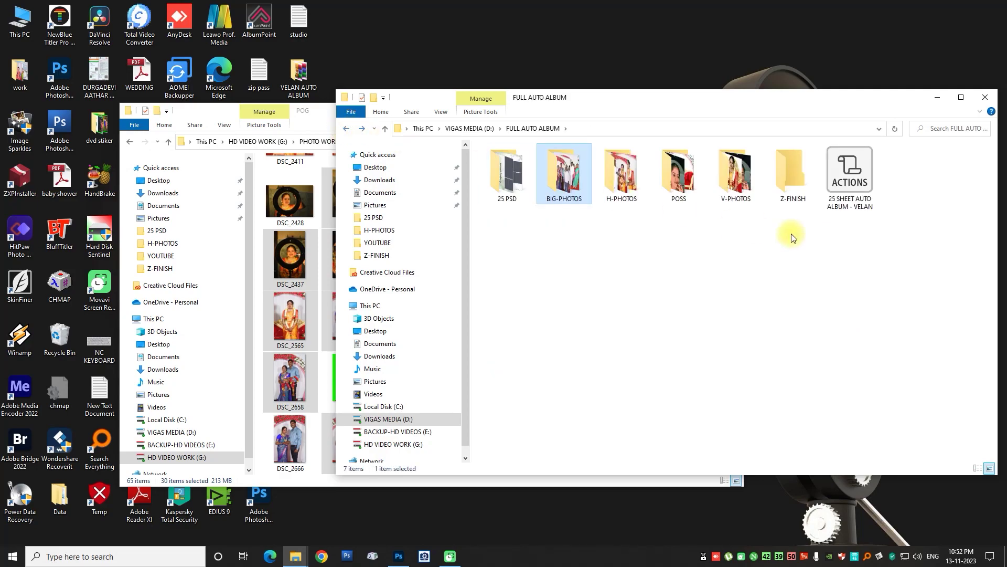
pyautogui.click(399, 558)
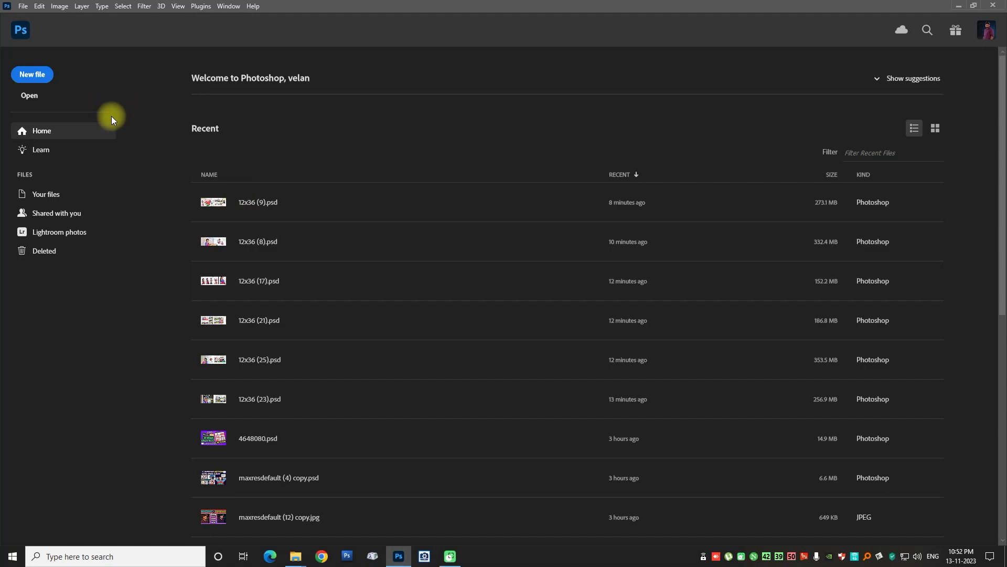
# Load the 25 SHEET AUTO ALBUM action file from D:\FULL AUTO ALBUM and select its action.
pyautogui.click(20, 35)
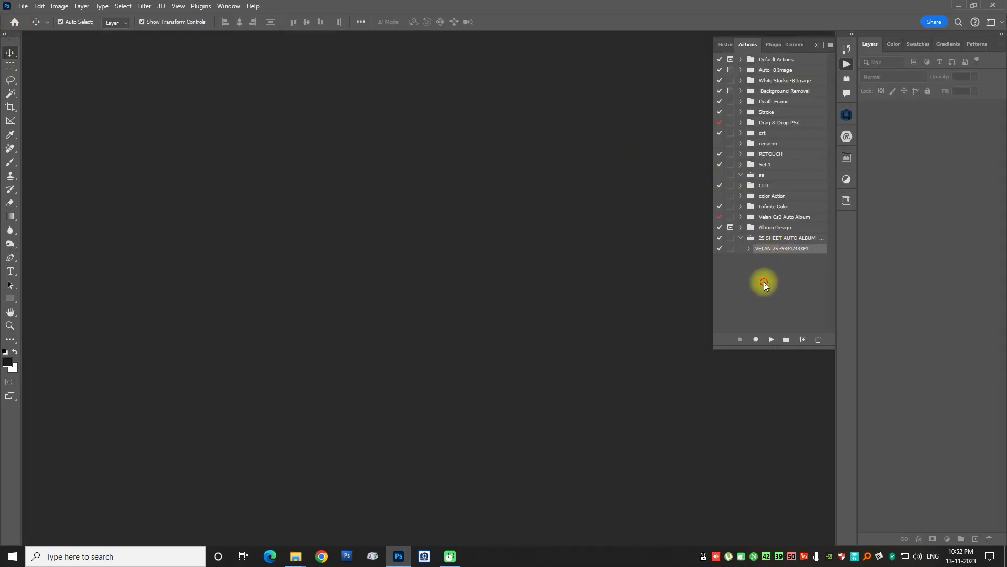
pyautogui.click(830, 46)
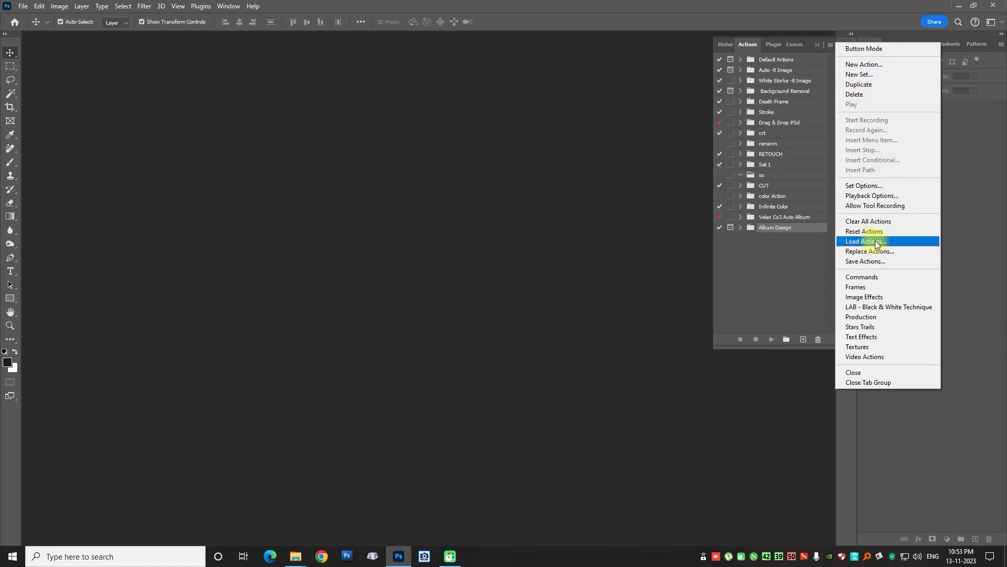
pyautogui.click(864, 240)
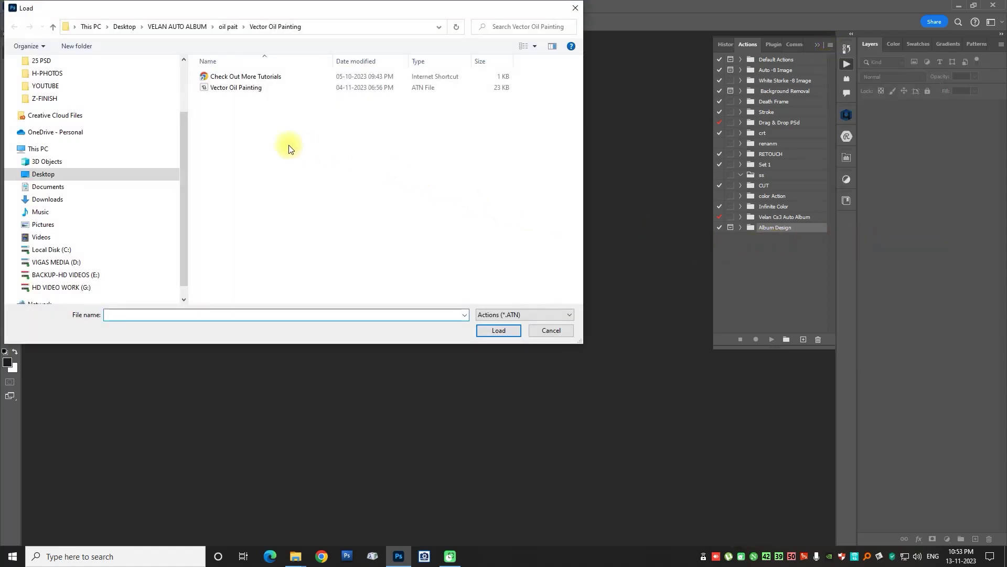
pyautogui.click(76, 275)
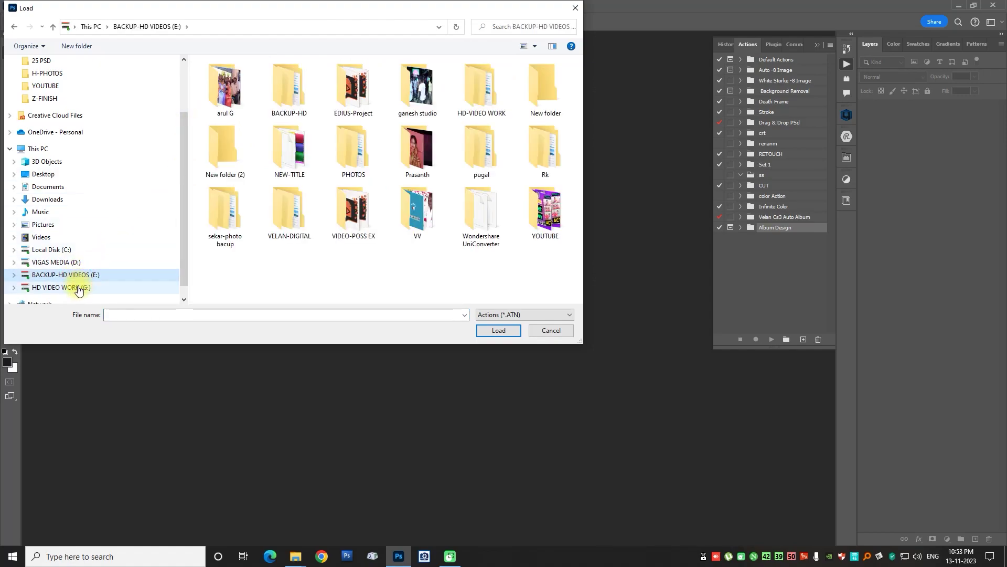
pyautogui.click(64, 262)
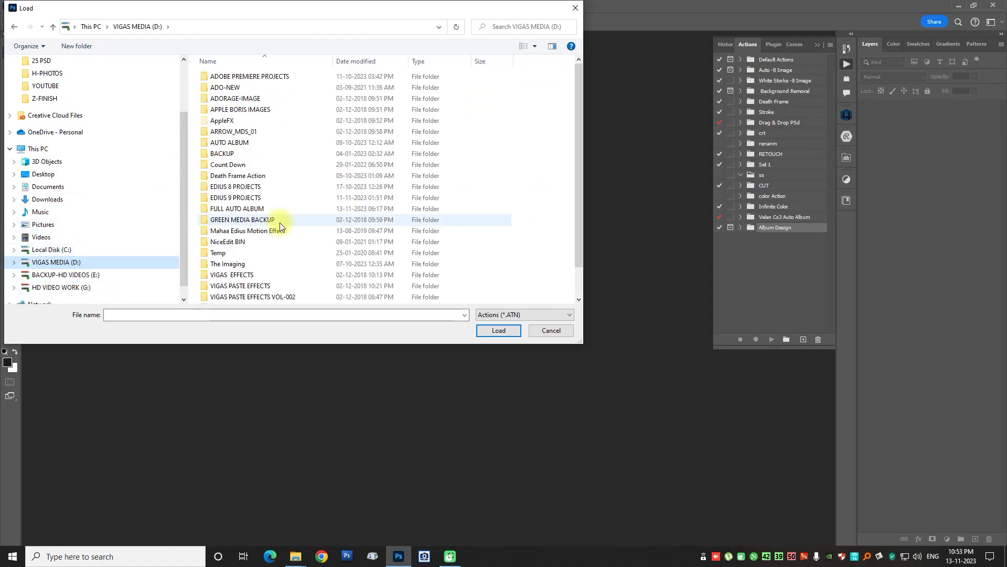
pyautogui.doubleClick(236, 208)
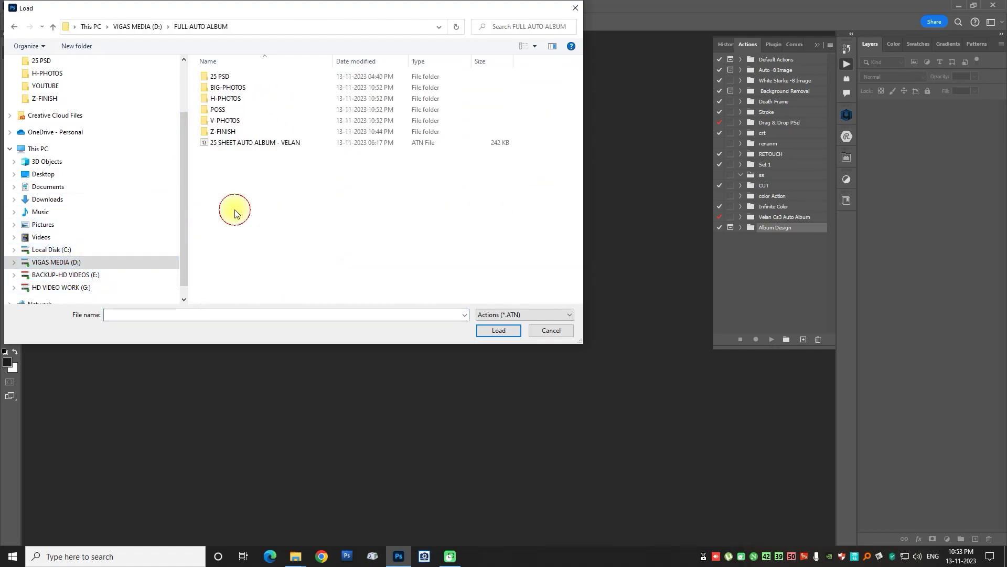
pyautogui.click(244, 148)
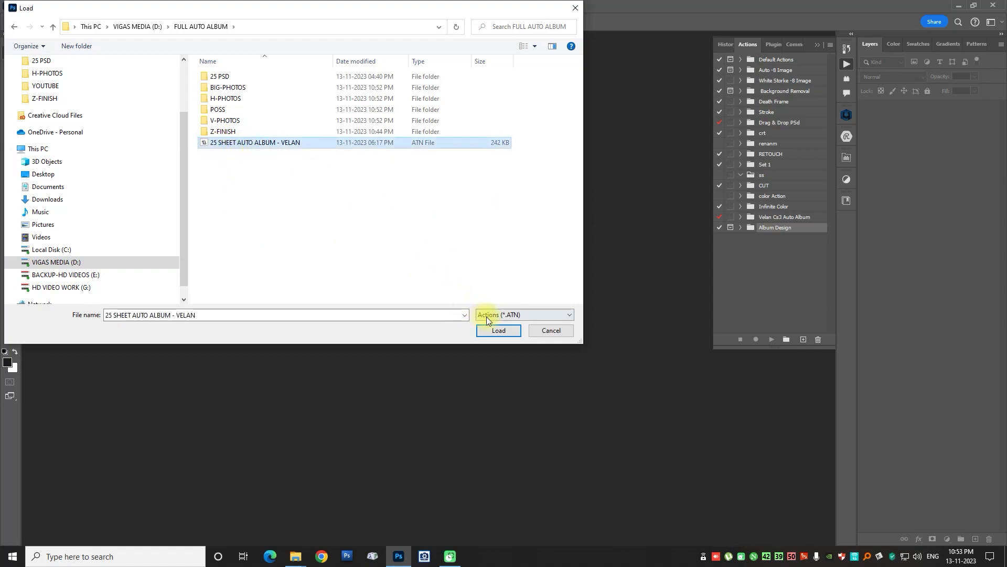
pyautogui.click(485, 330)
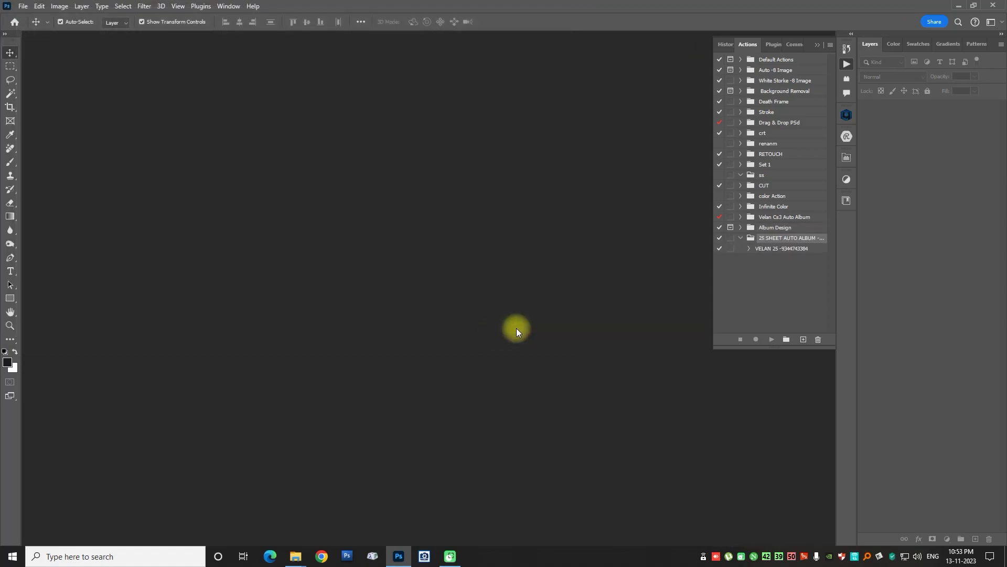
pyautogui.click(775, 250)
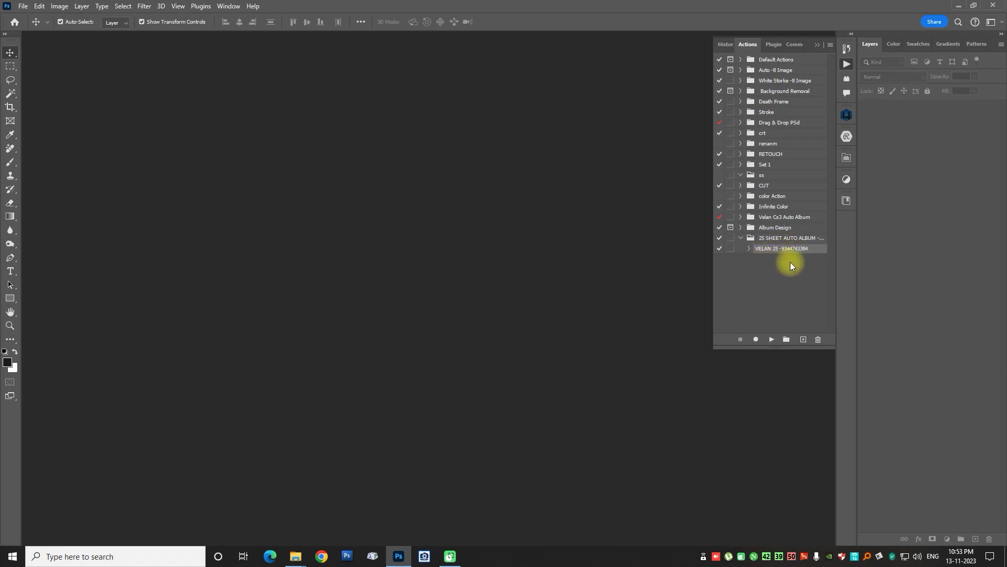
pyautogui.doubleClick(812, 251)
# Review the album action's options without changes, then play the 25-sheet album action.
pyautogui.doubleClick(825, 250)
pyautogui.click(464, 205)
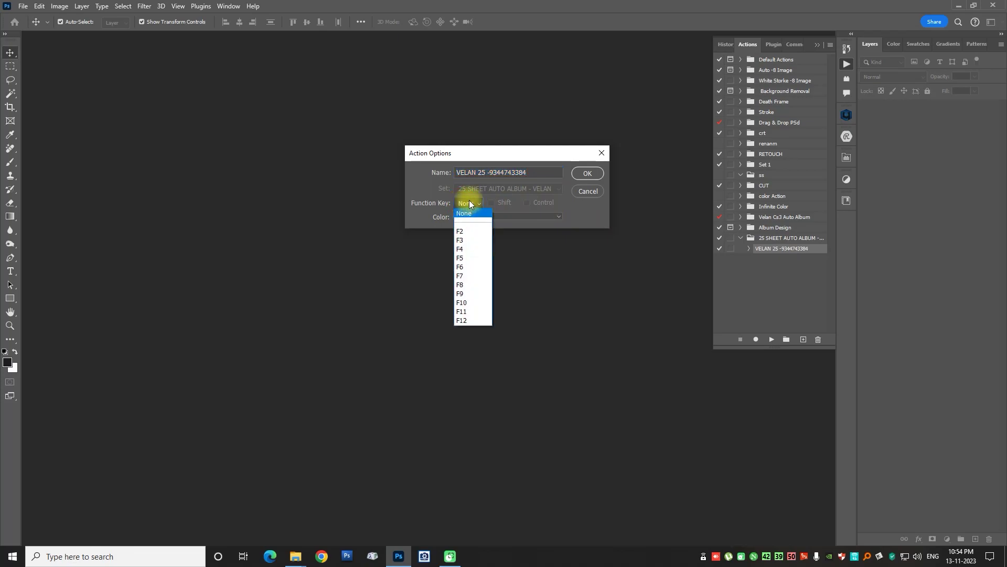
pyautogui.click(583, 191)
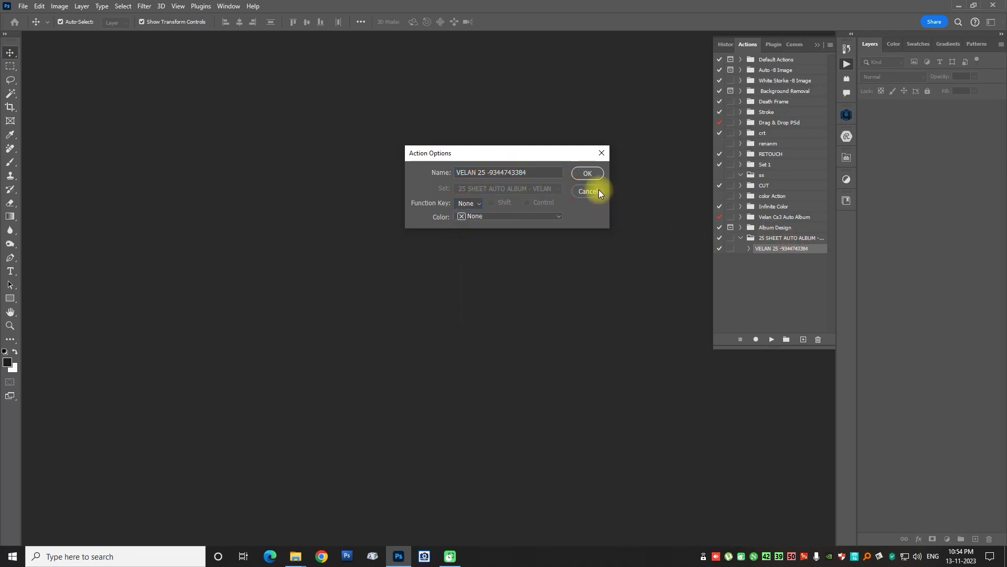
pyautogui.click(587, 174)
pyautogui.click(799, 252)
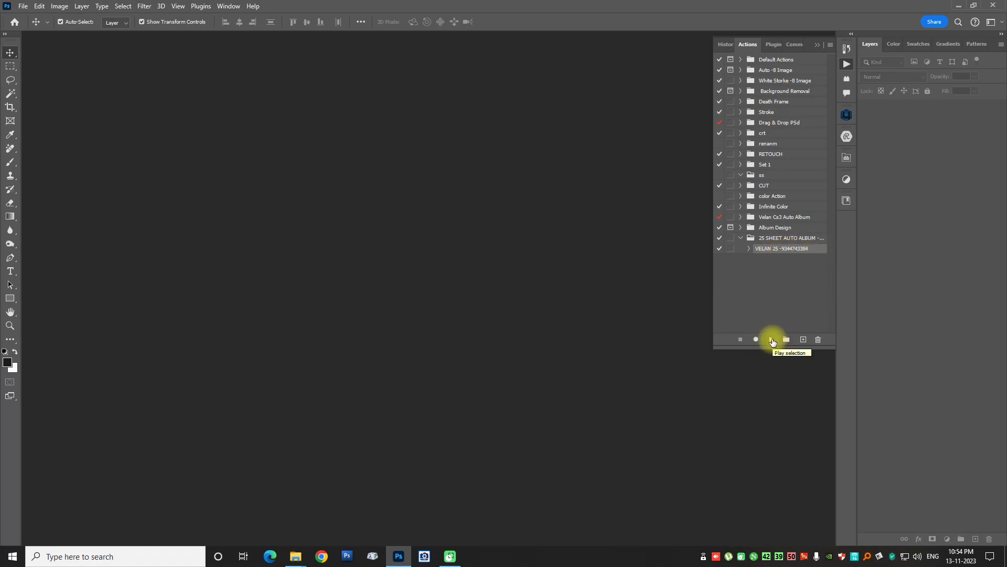
pyautogui.click(773, 340)
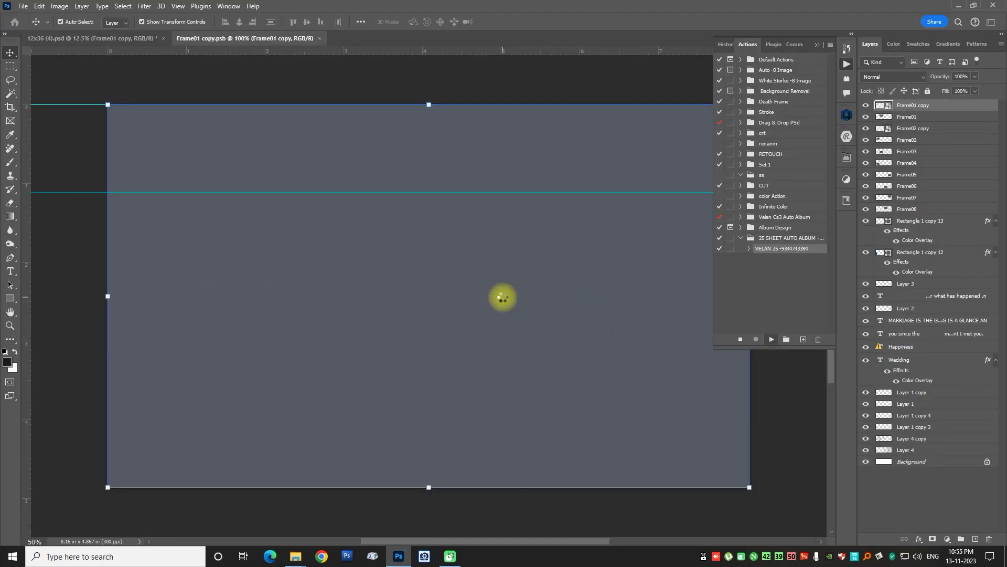
# Preview the first finished spreads from Z-FINISH in ACDSee Quick View.
pyautogui.click(295, 556)
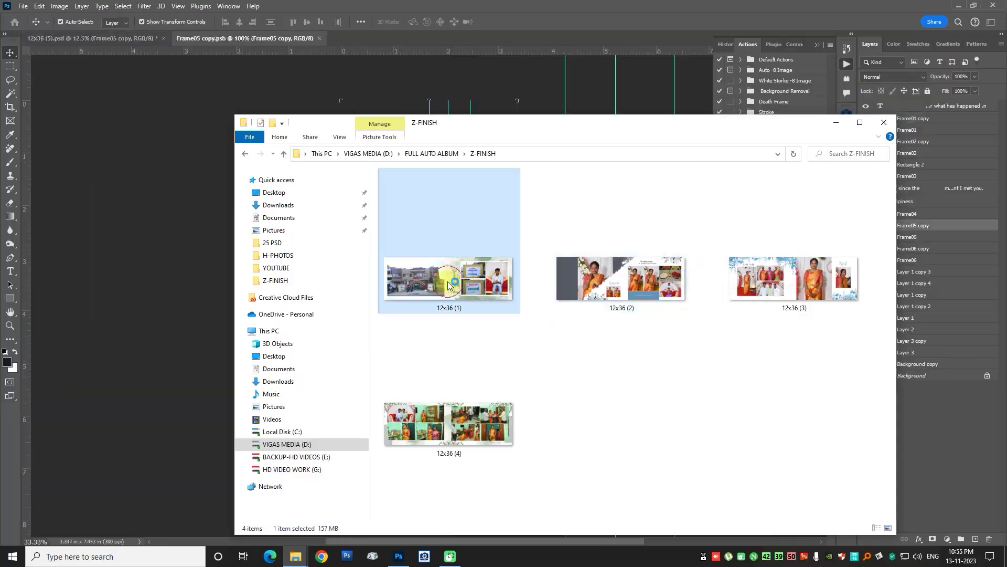
pyautogui.doubleClick(448, 284)
pyautogui.scroll(-1, 335, 265)
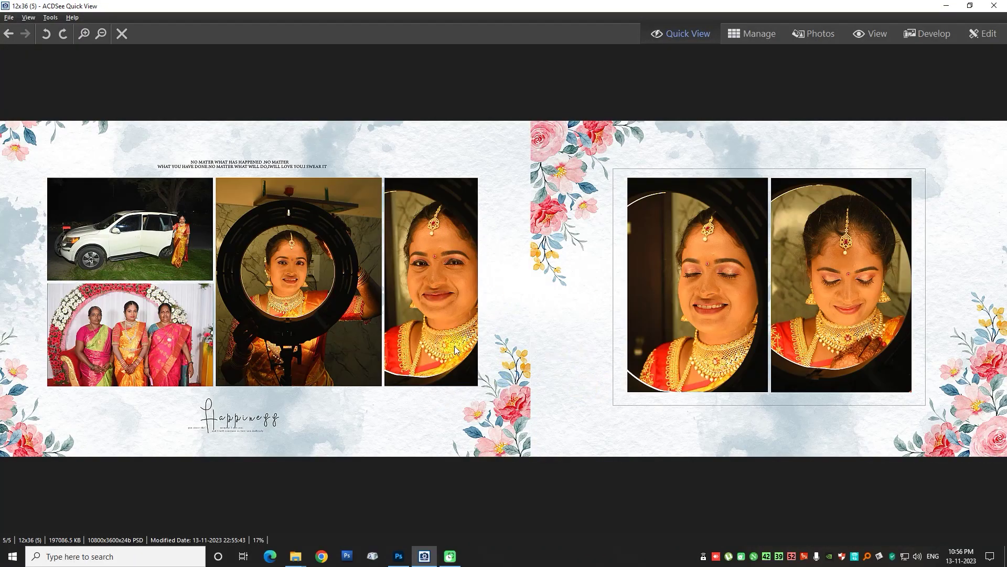
pyautogui.press('Right')
pyautogui.press('Escape')
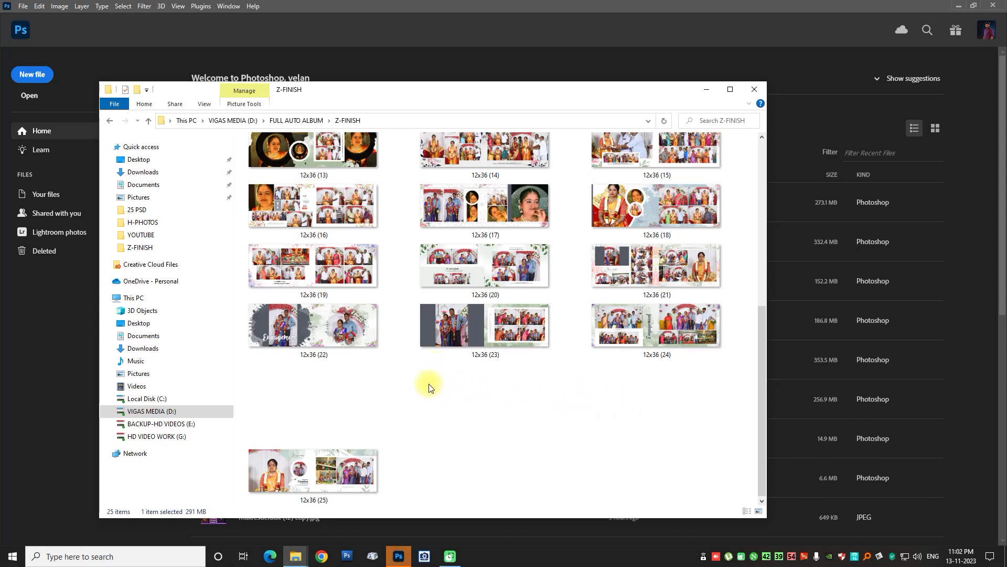
# Page back from spread 12x36 (25) to spread 15, then return to Photoshop.
pyautogui.click(346, 471)
pyautogui.doubleClick(347, 471)
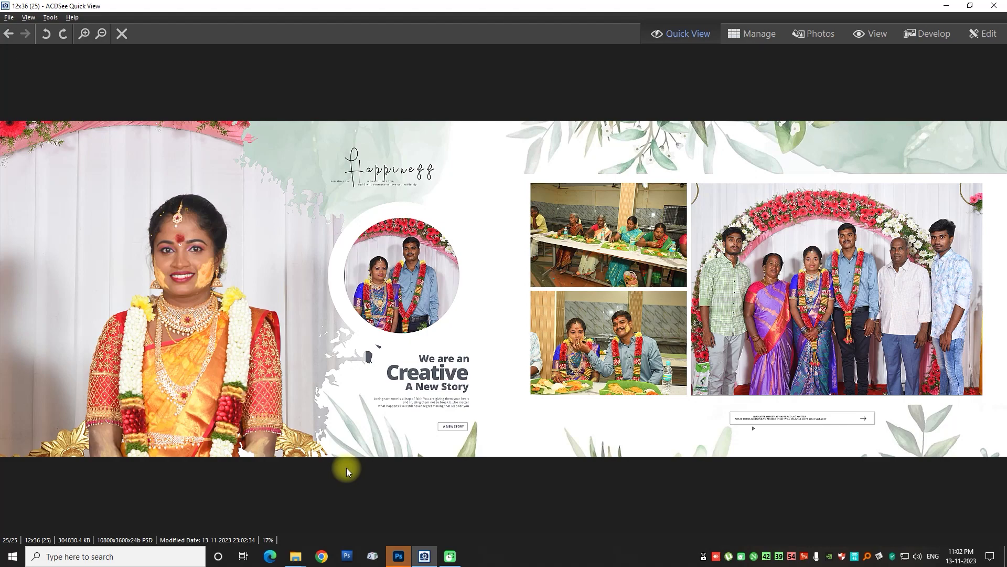
pyautogui.click(543, 352)
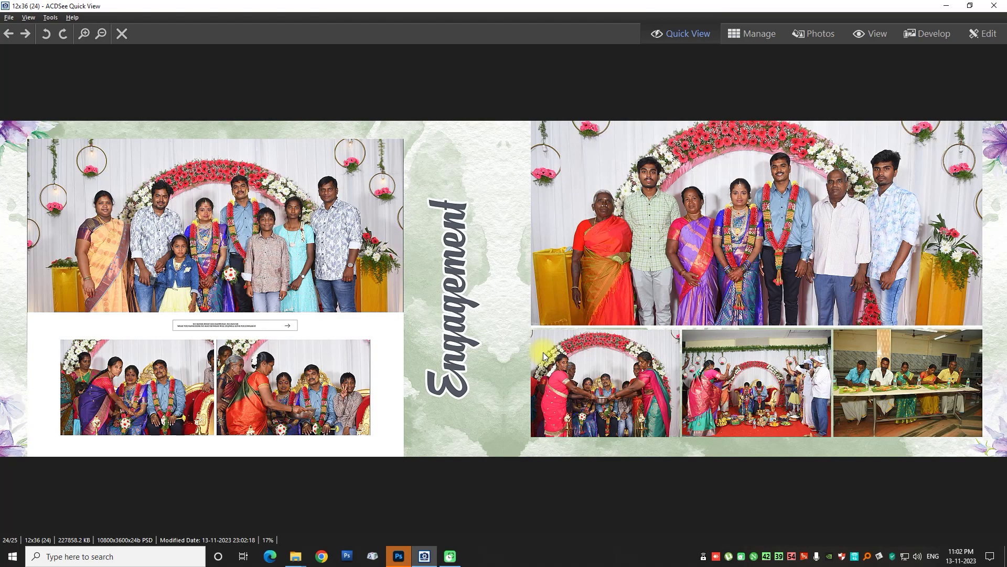
pyautogui.click(543, 351)
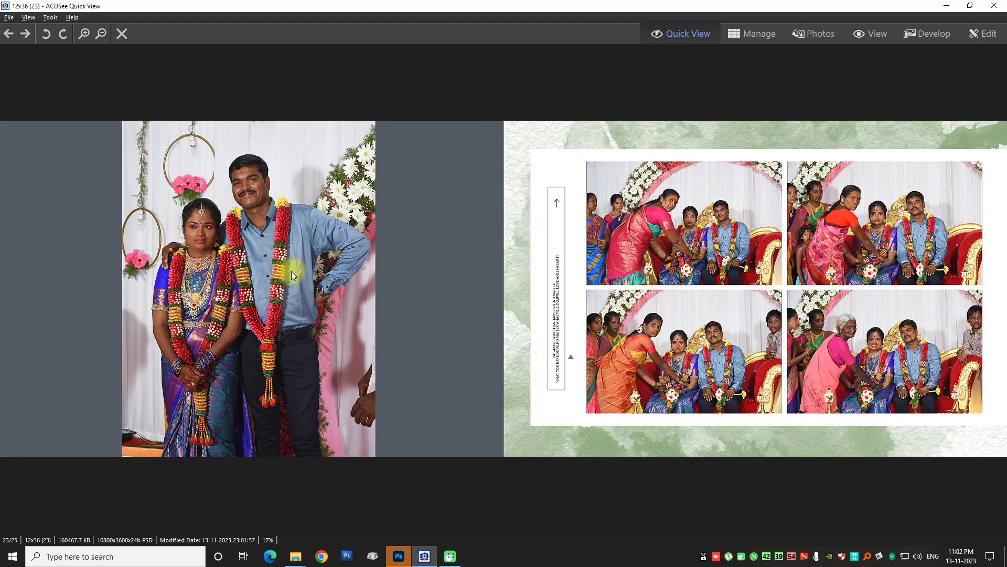
pyautogui.click(326, 289)
pyautogui.click(303, 297)
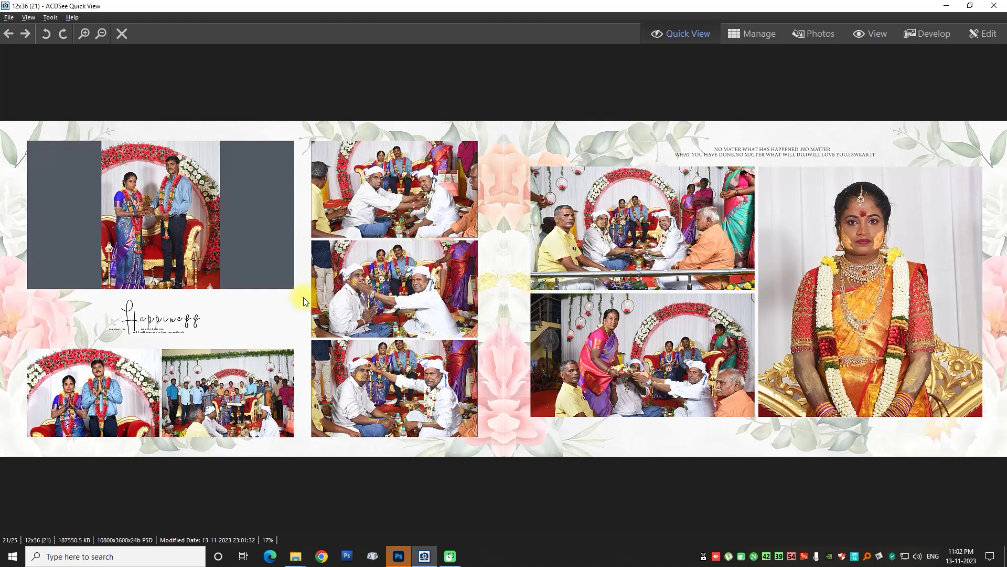
pyautogui.click(304, 297)
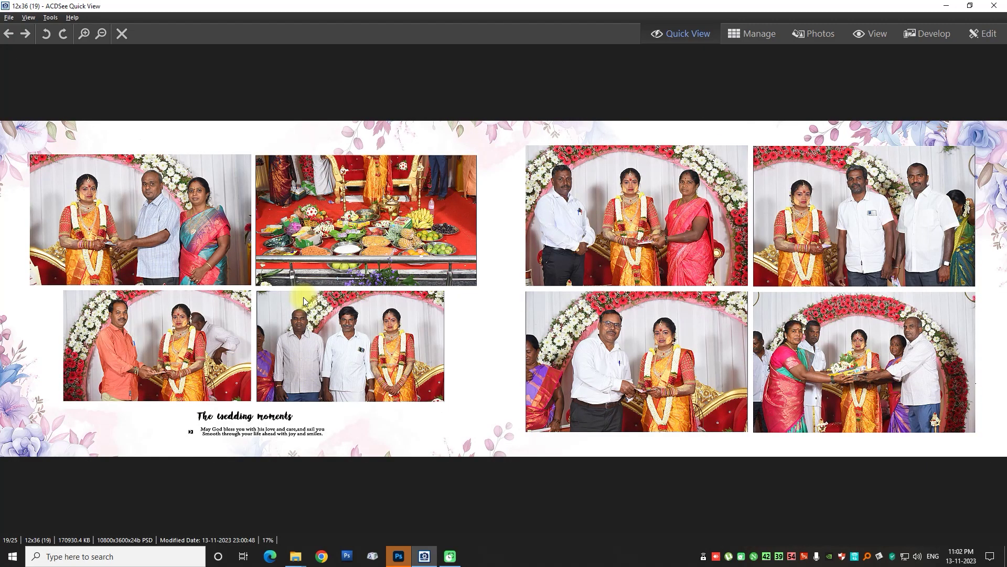
pyautogui.scroll(1, 304, 297)
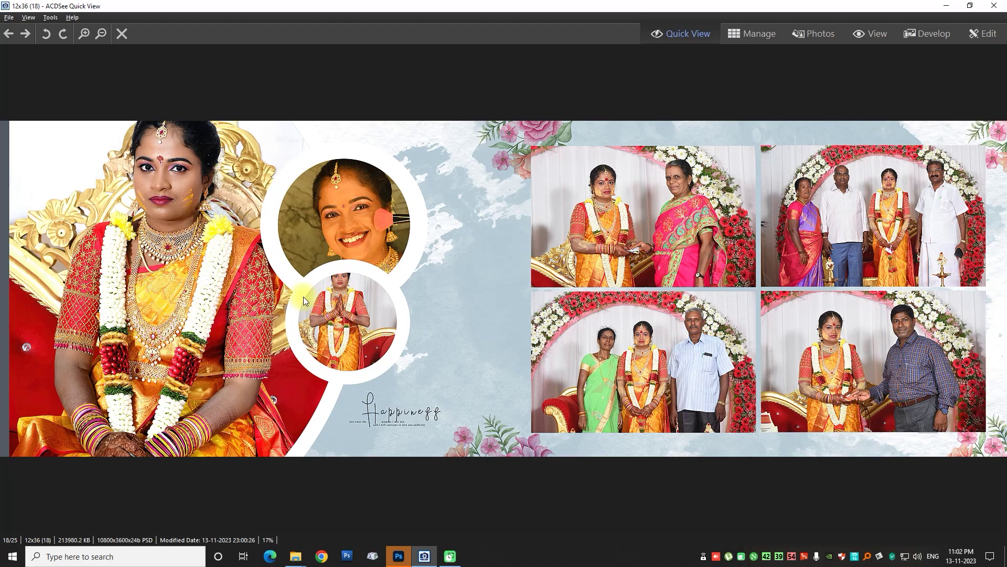
pyautogui.click(303, 297)
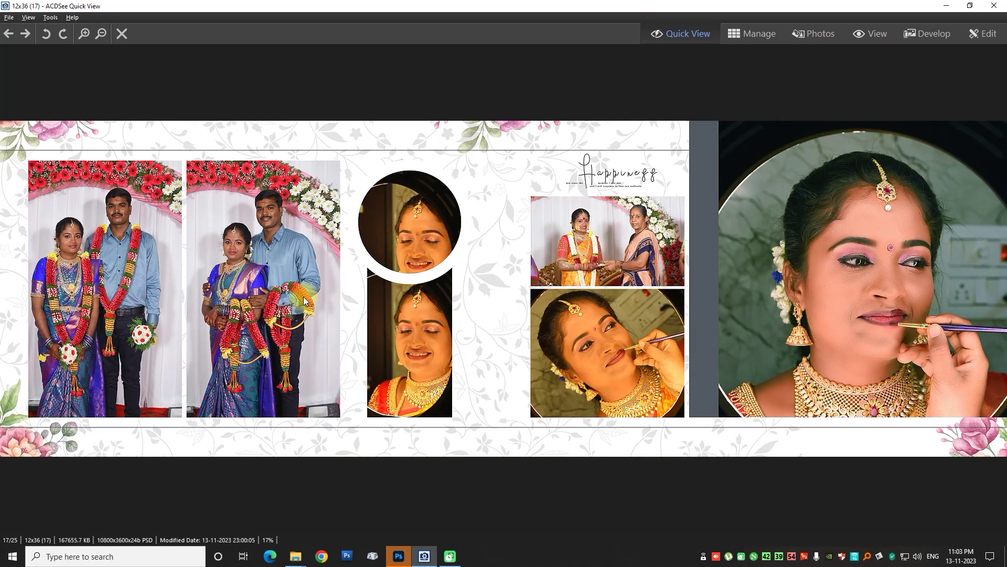
pyautogui.scroll(1, 304, 299)
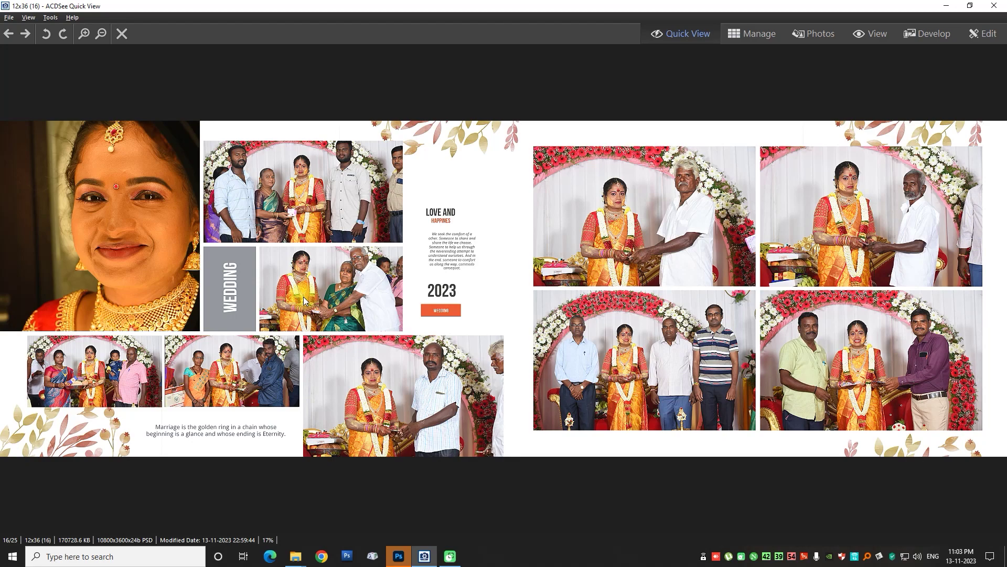
pyautogui.scroll(1, 303, 297)
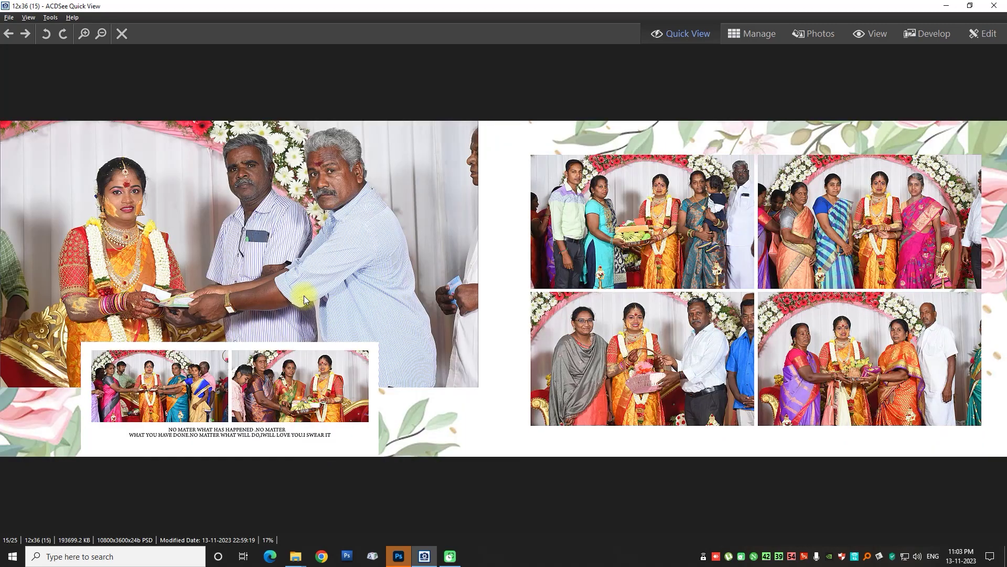
pyautogui.click(304, 296)
pyautogui.hotkey('alt', 'Tab')
# Close 12x36 (20).psd without saving its changes.
pyautogui.scroll(2, 522, 270)
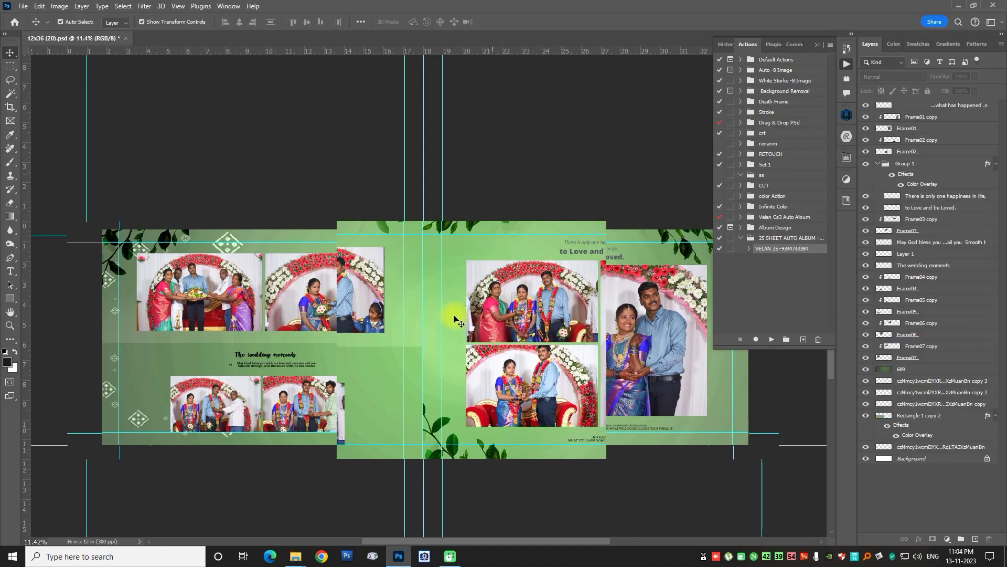
pyautogui.scroll(1, 456, 314)
pyautogui.scroll(-1, 457, 314)
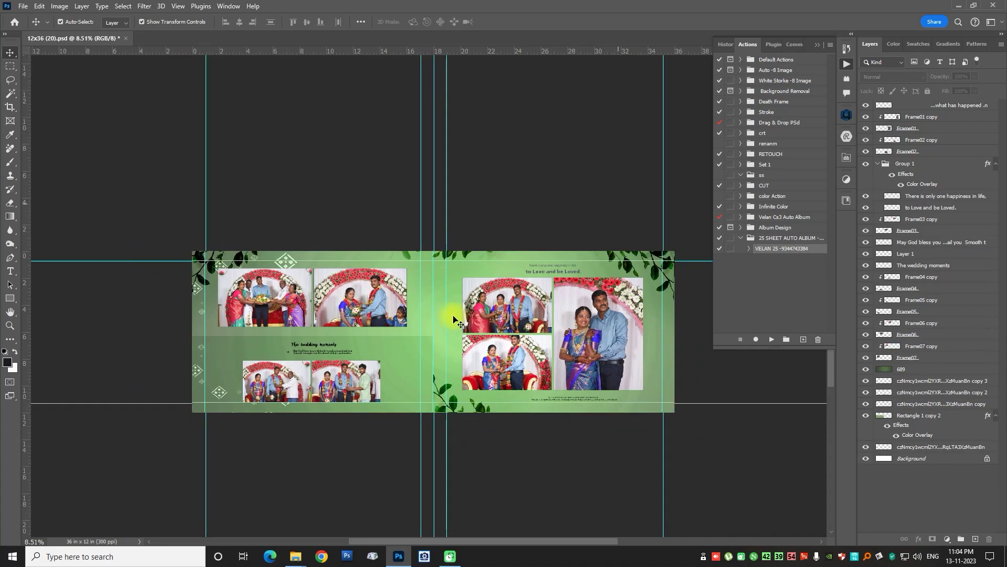
pyautogui.scroll(-1, 457, 314)
pyautogui.scroll(1, 457, 315)
pyautogui.scroll(1, 456, 314)
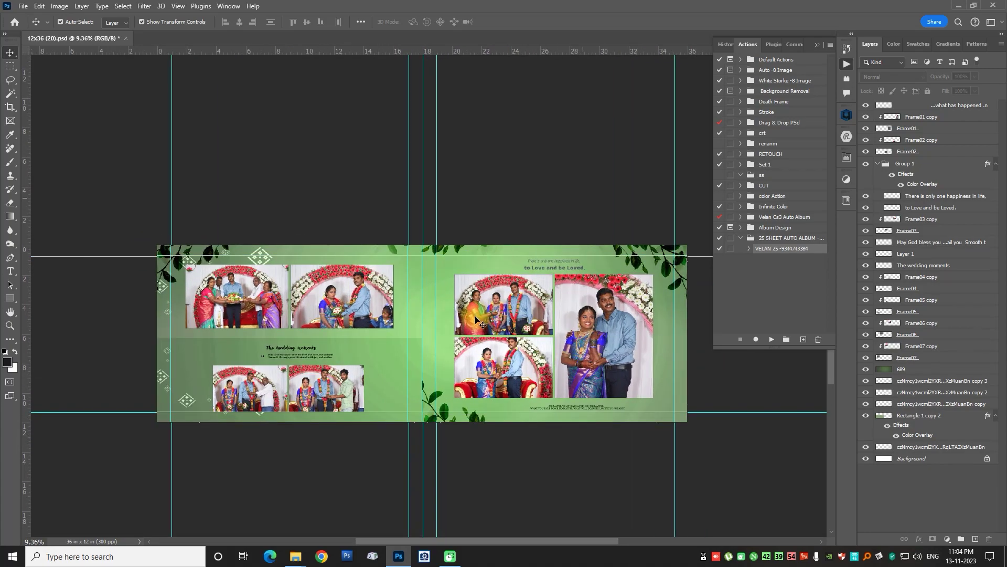
pyautogui.hotkey('ctrl', 'w')
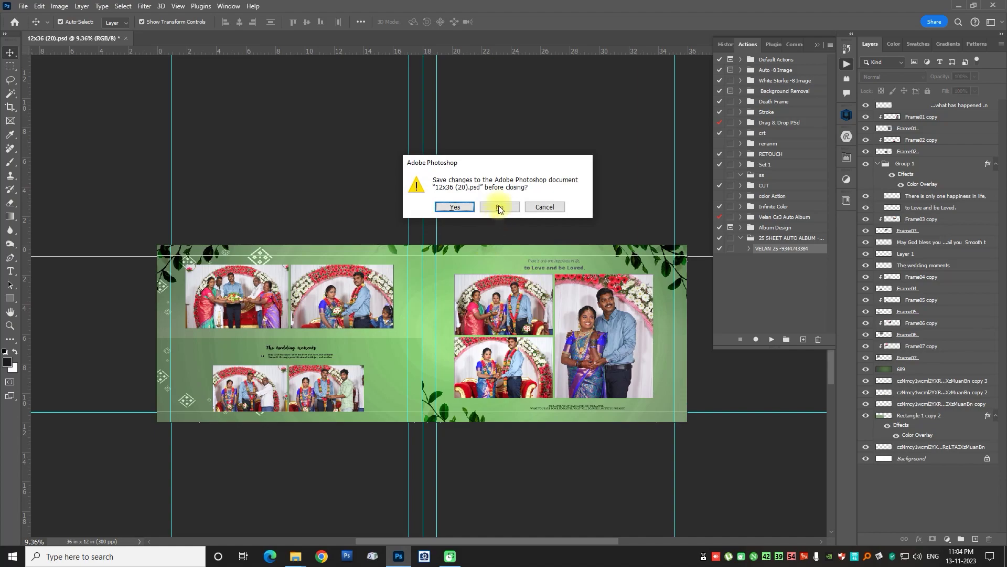
pyautogui.click(499, 206)
pyautogui.moveTo(295, 556)
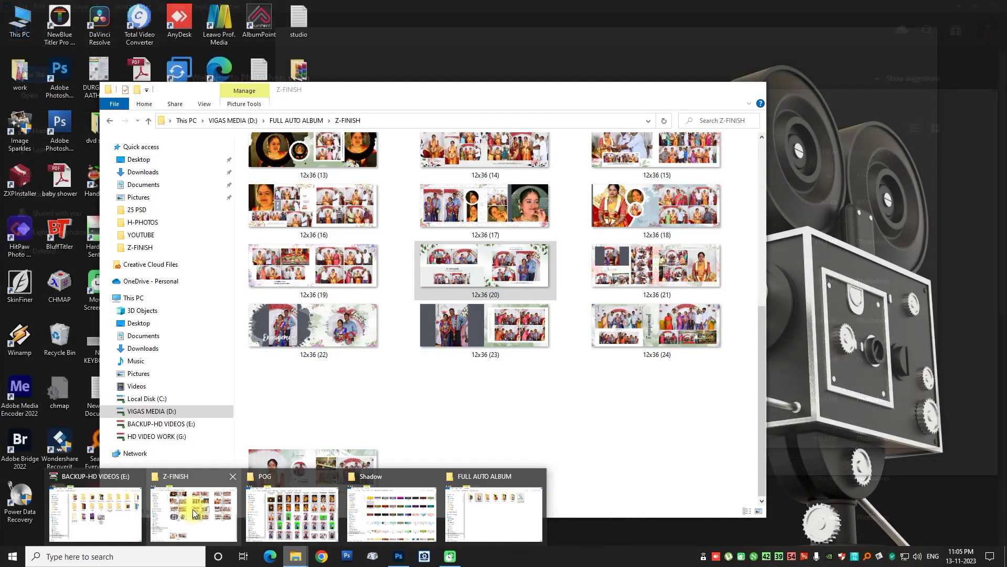
pyautogui.click(193, 509)
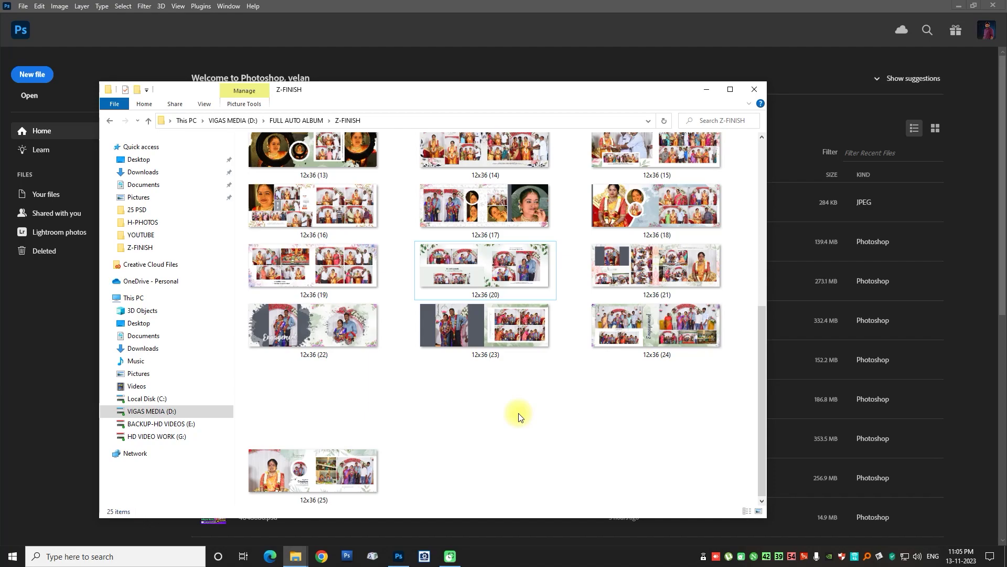
pyautogui.scroll(5, 517, 415)
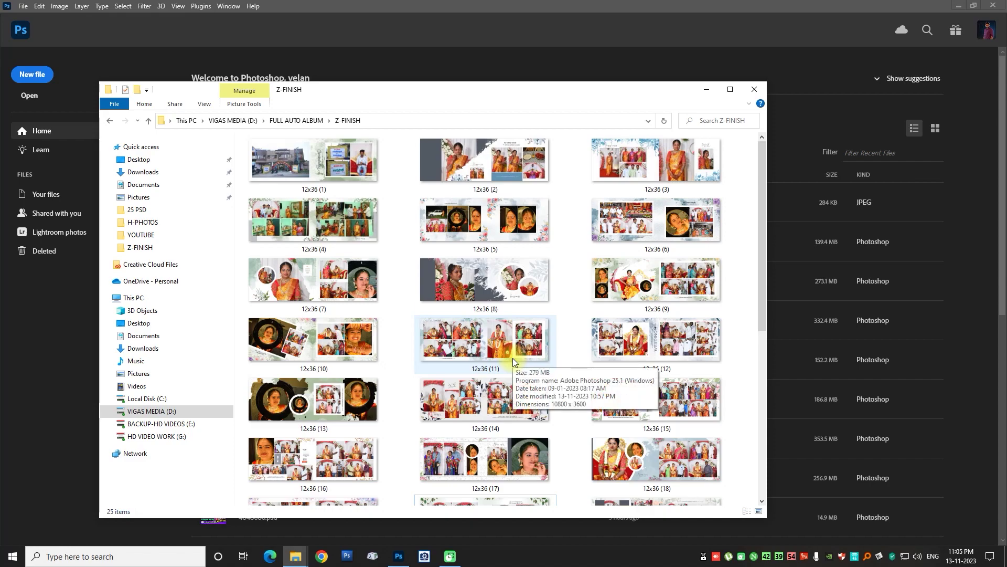
pyautogui.click(706, 89)
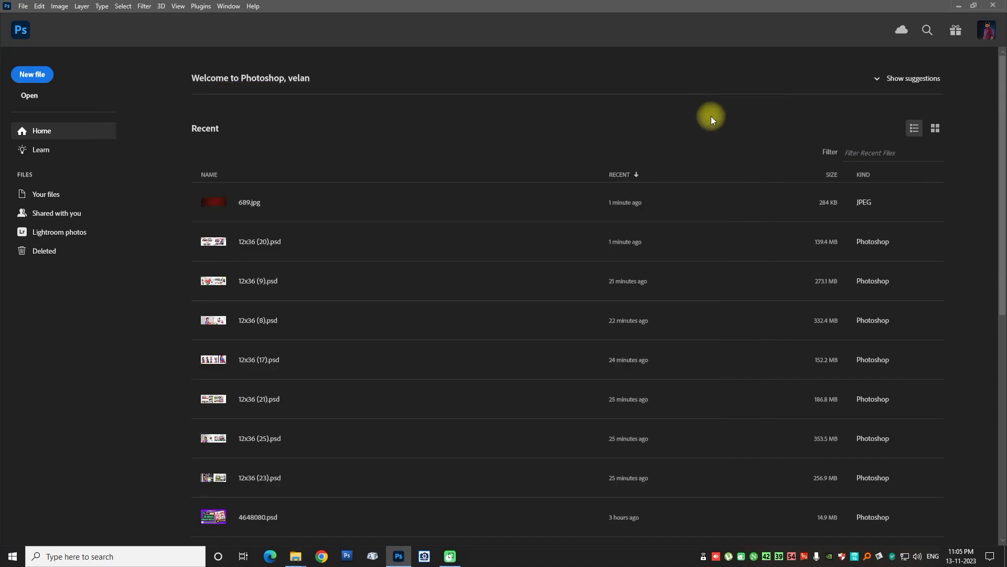